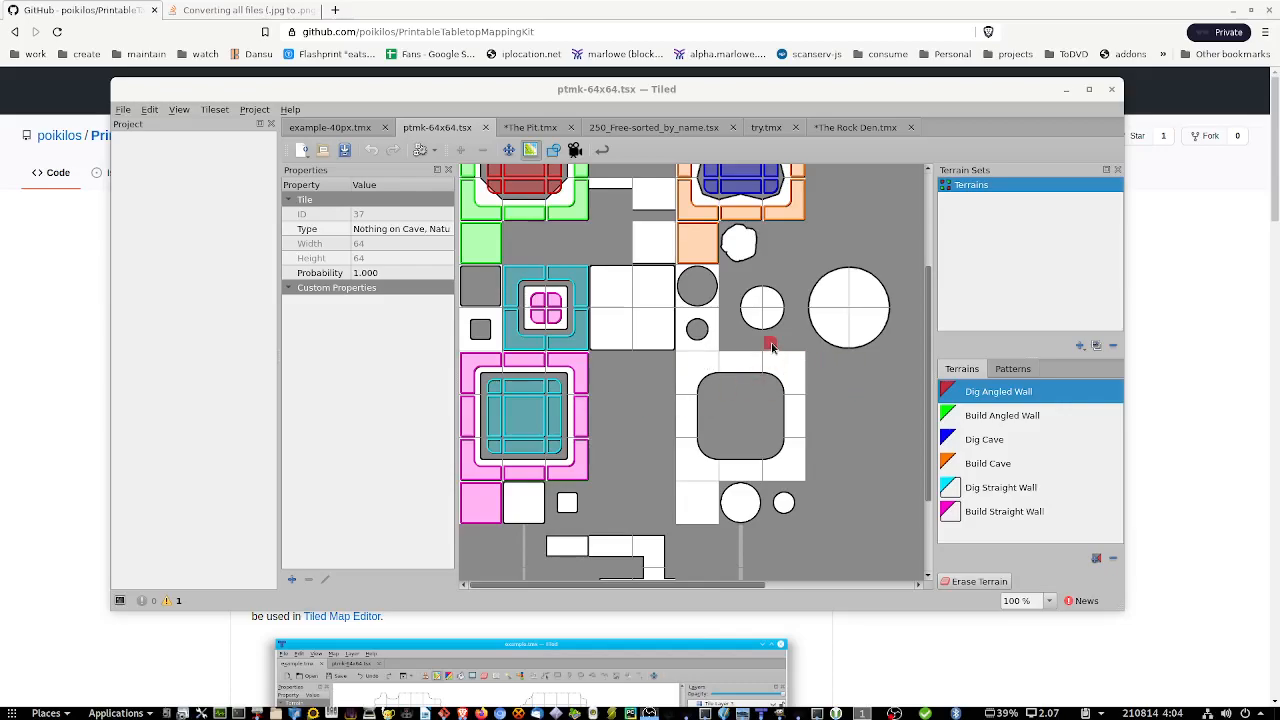
# Step: Add a terrain named "Dig Rounded Wall" to the tileset's terrain set
pyautogui.moveTo(658, 92); pyautogui.dragTo(702, 121)
pyautogui.moveTo(793, 614)
pyautogui.mouseDown()
pyautogui.moveTo(959, 624)
pyautogui.moveTo(746, 597)
pyautogui.mouseUp()
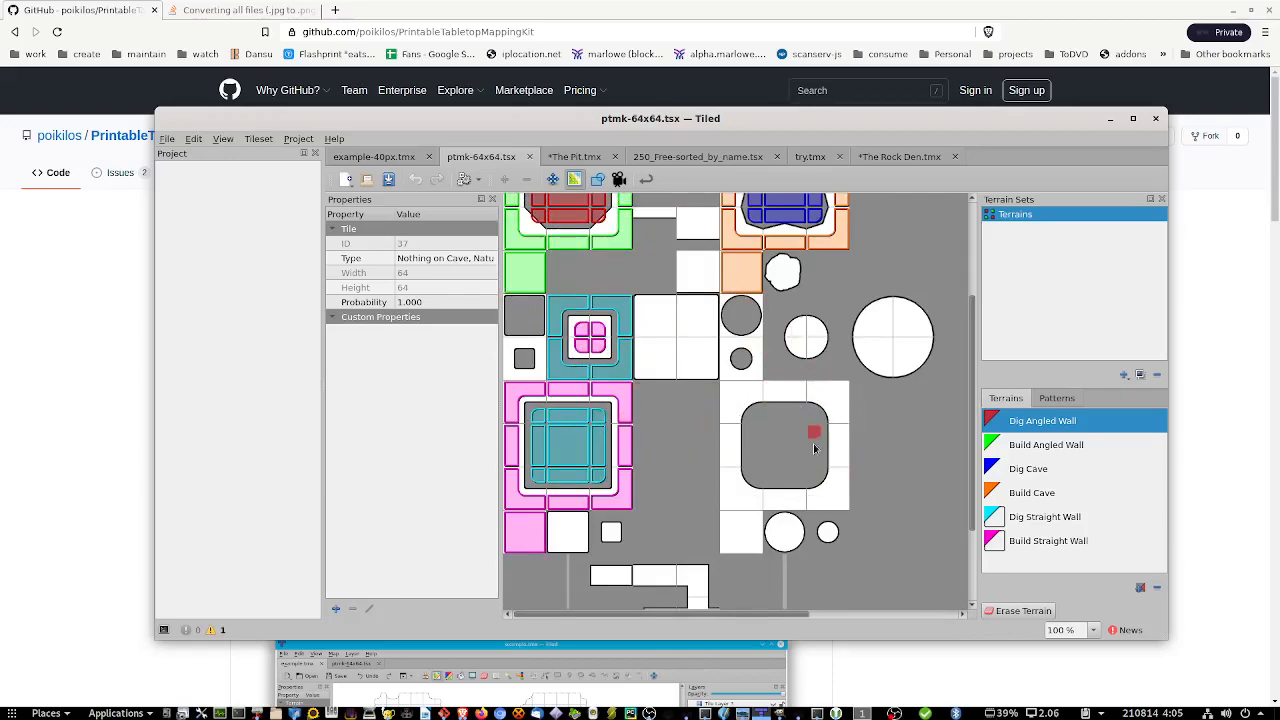
pyautogui.scroll(3, 806, 437)
pyautogui.scroll(-5, 836, 432)
pyautogui.scroll(5, 840, 428)
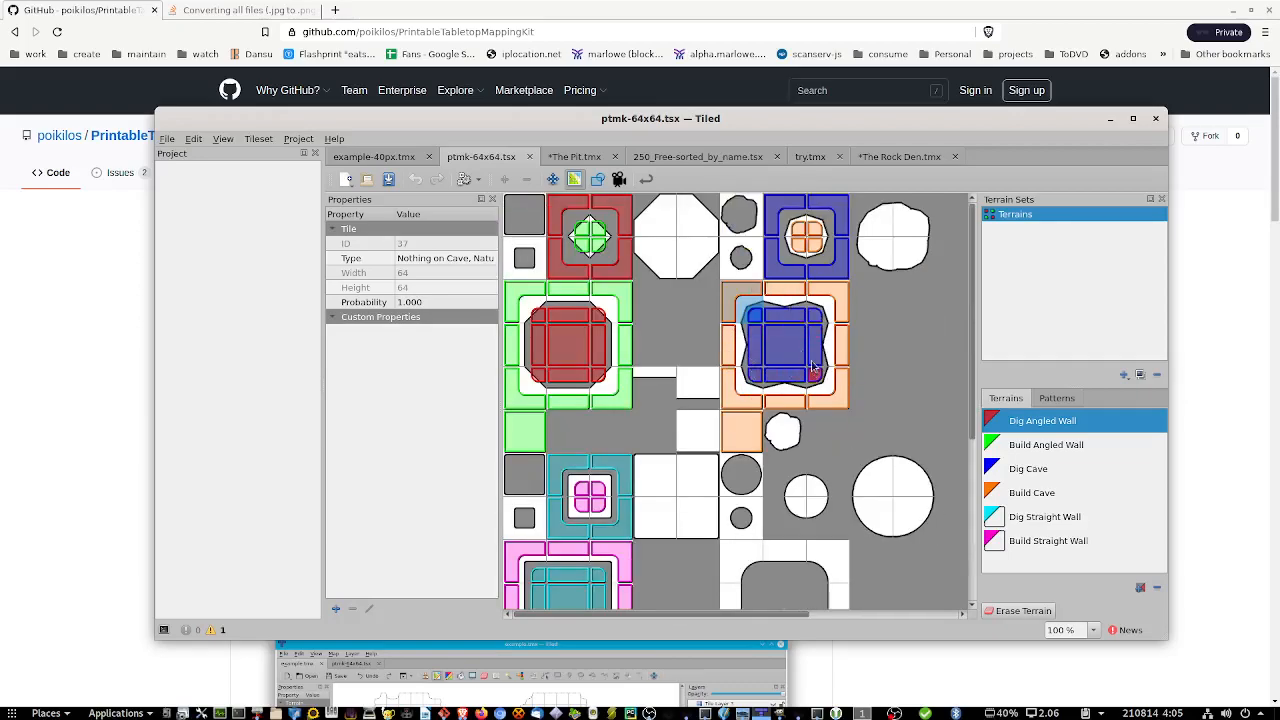
pyautogui.scroll(-5, 800, 440)
pyautogui.scroll(5, 840, 445)
pyautogui.click(1140, 588)
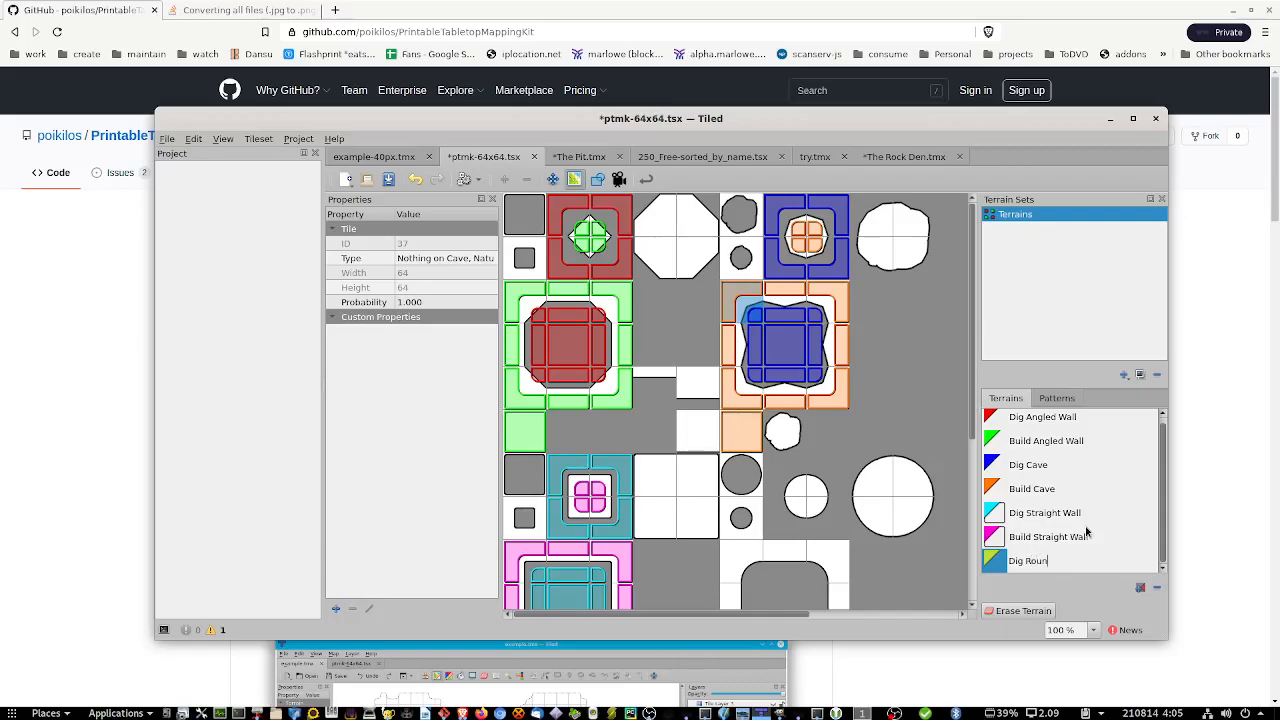
pyautogui.press('Return')
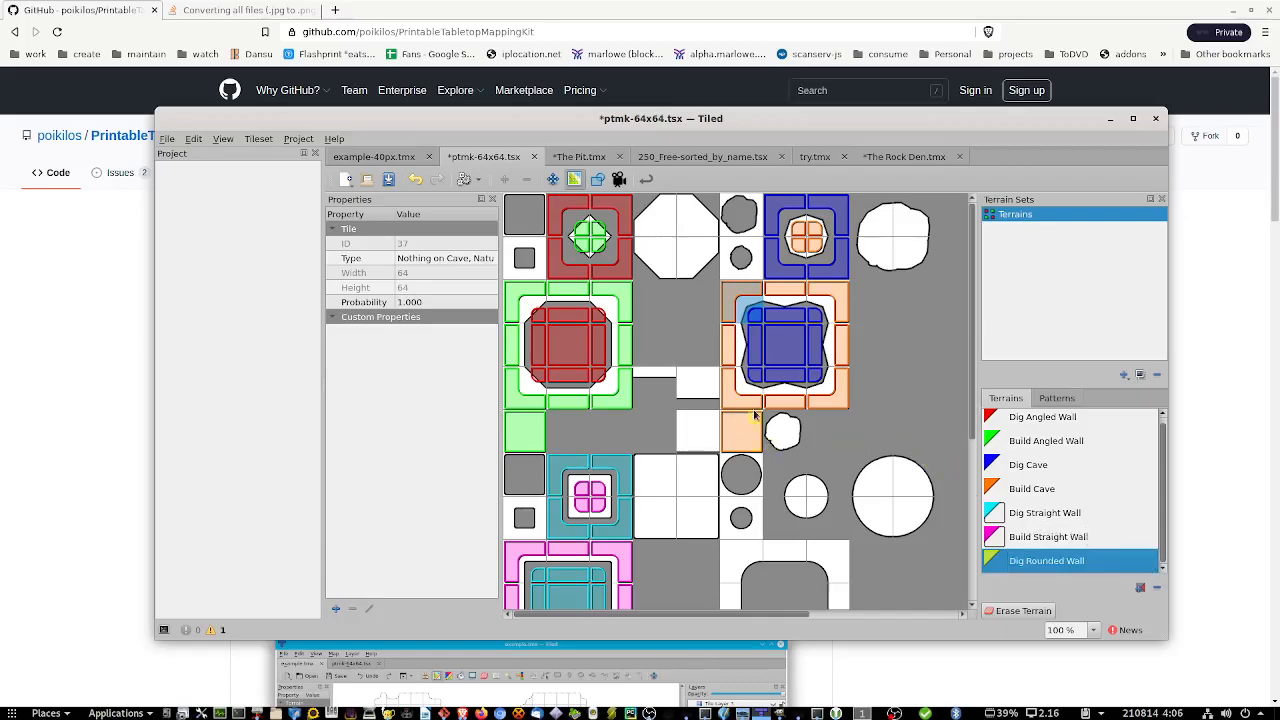
# Step: Mark the grey rounded-square area of the tileset with the Dig Rounded Wall terrain, covering its centre, edges and corners
pyautogui.scroll(-3, 833, 399)
pyautogui.scroll(3, 815, 390)
pyautogui.scroll(-3, 797, 448)
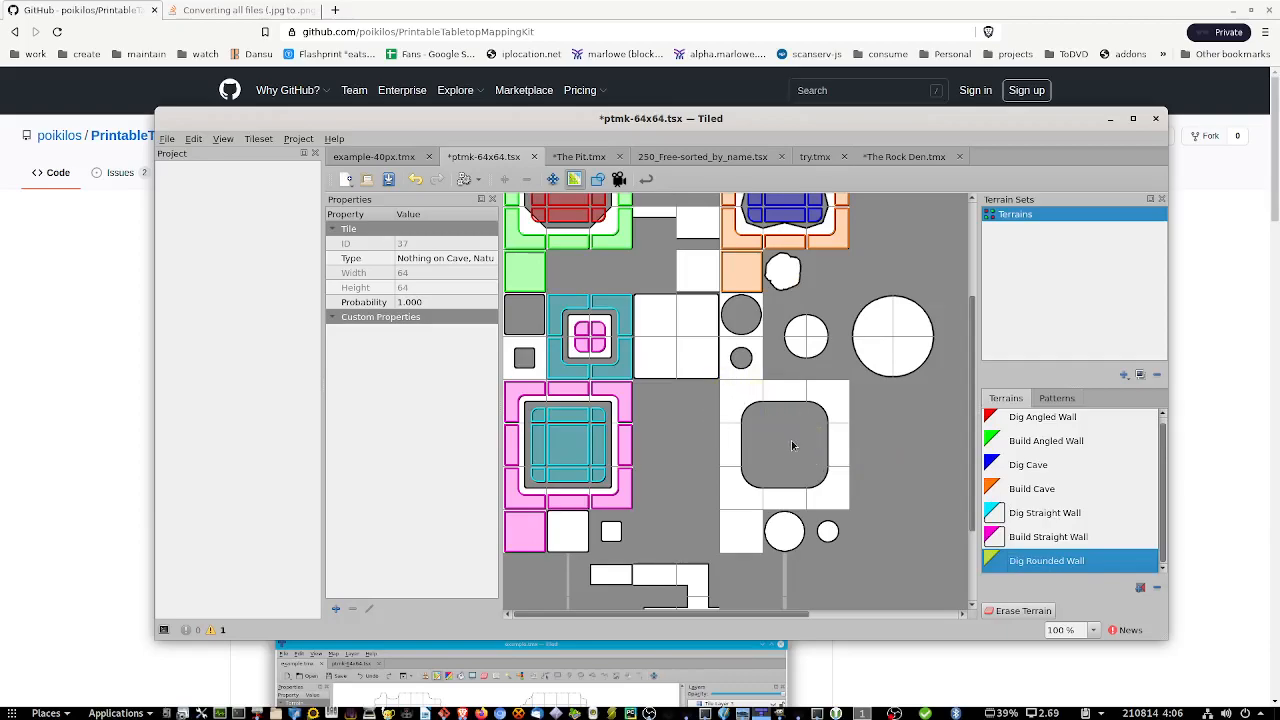
pyautogui.scroll(2, 795, 435)
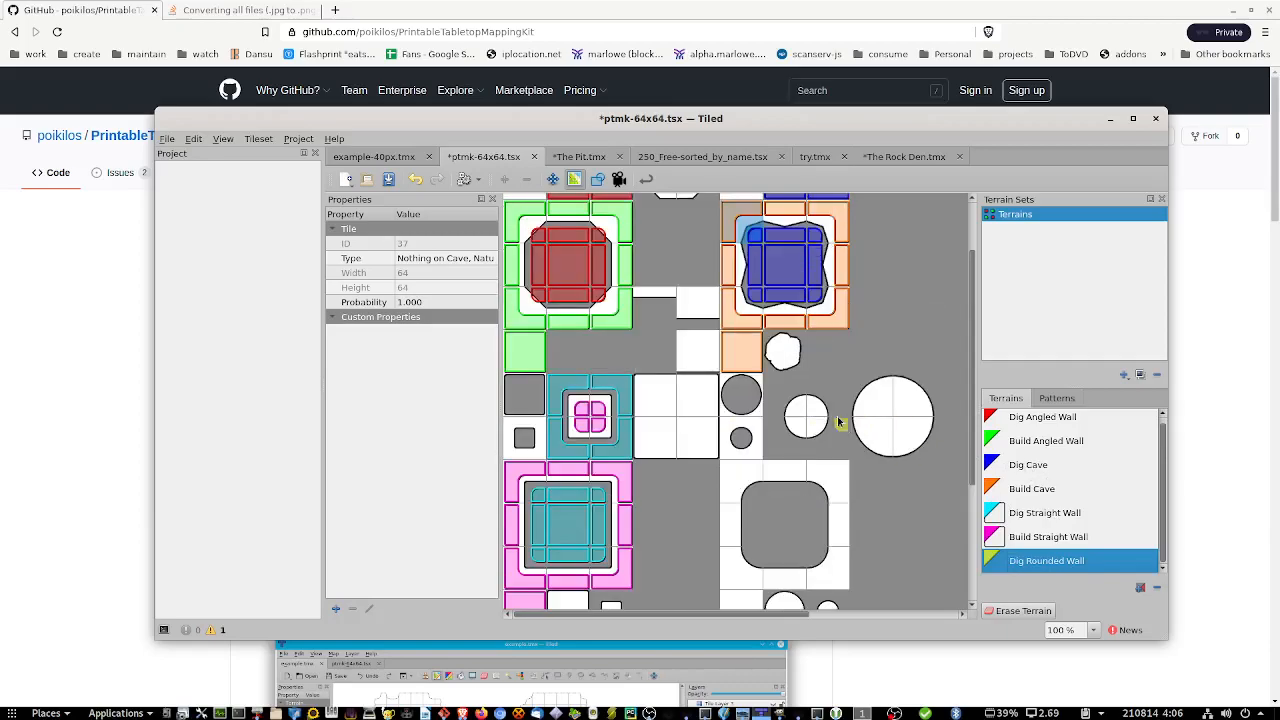
pyautogui.scroll(2, 845, 425)
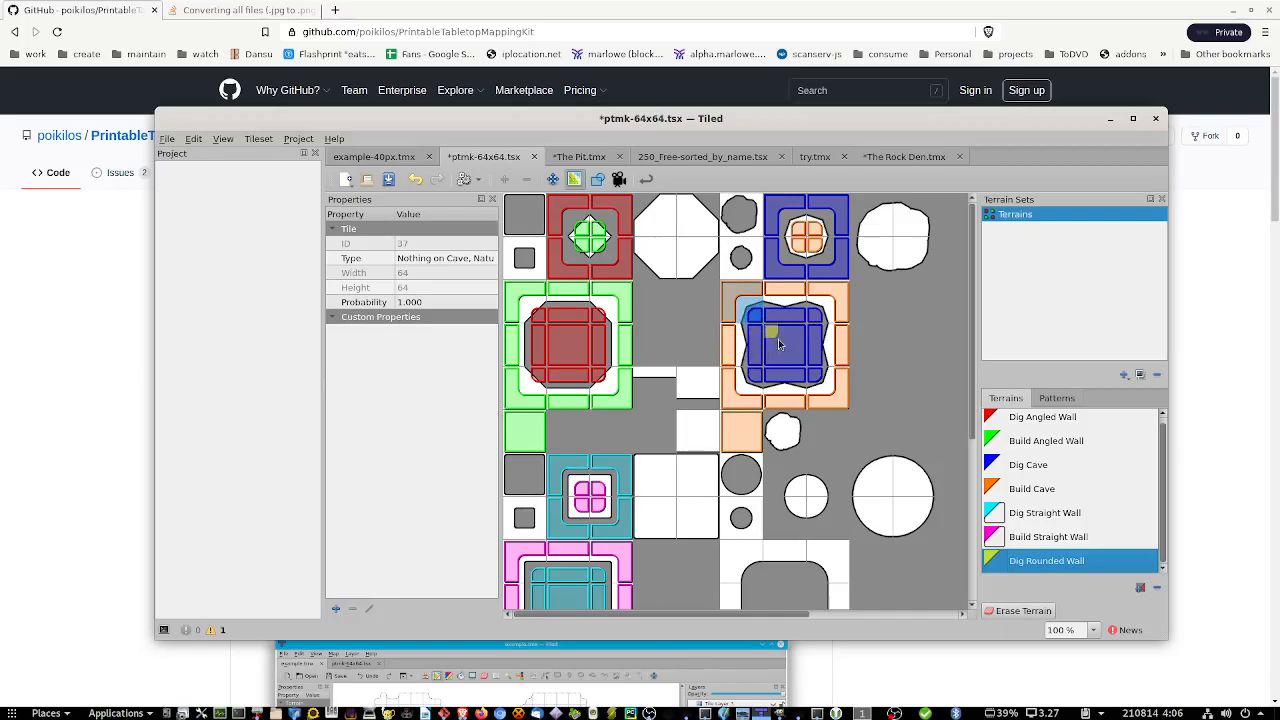
pyautogui.scroll(-3, 800, 370)
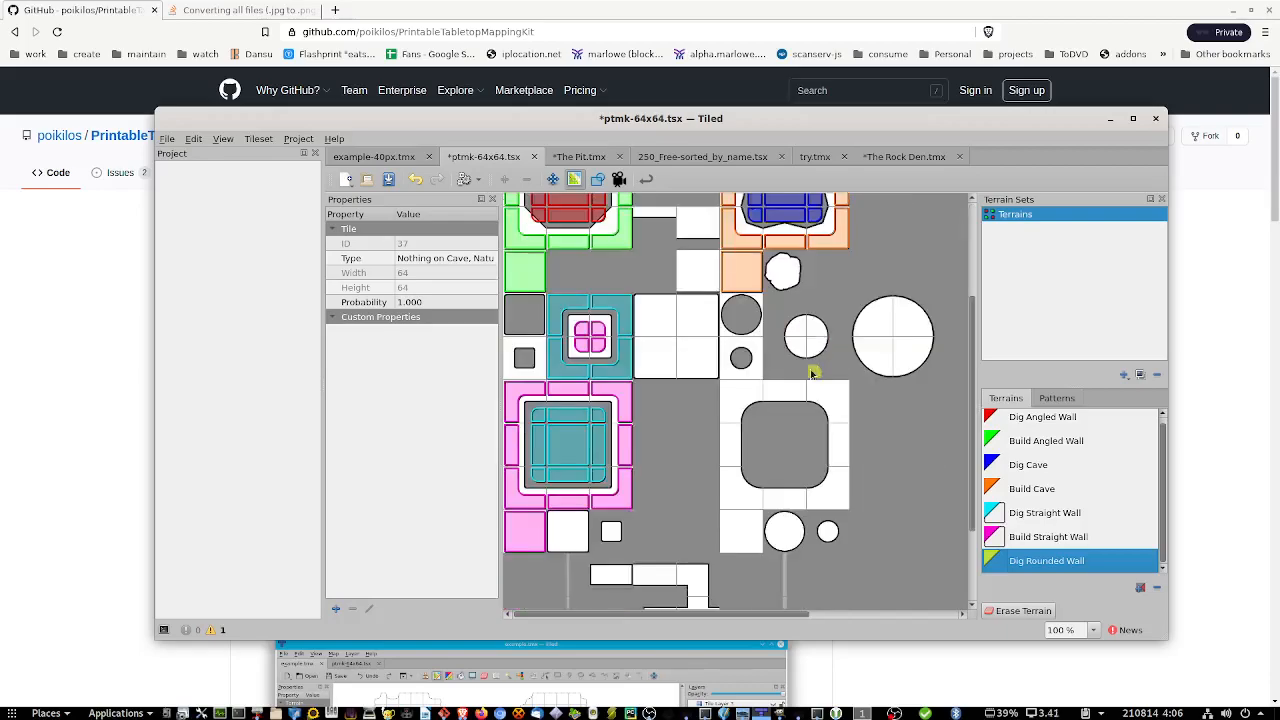
pyautogui.scroll(1, 735, 395)
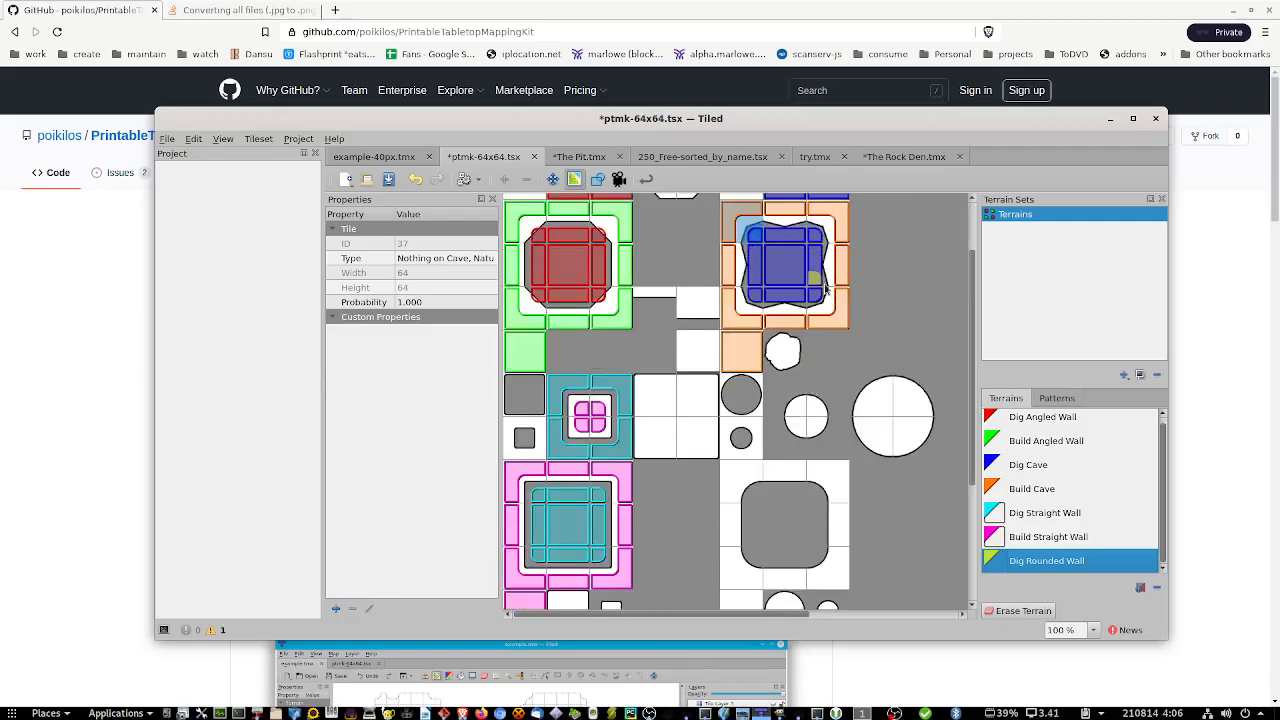
pyautogui.scroll(-1, 909, 476)
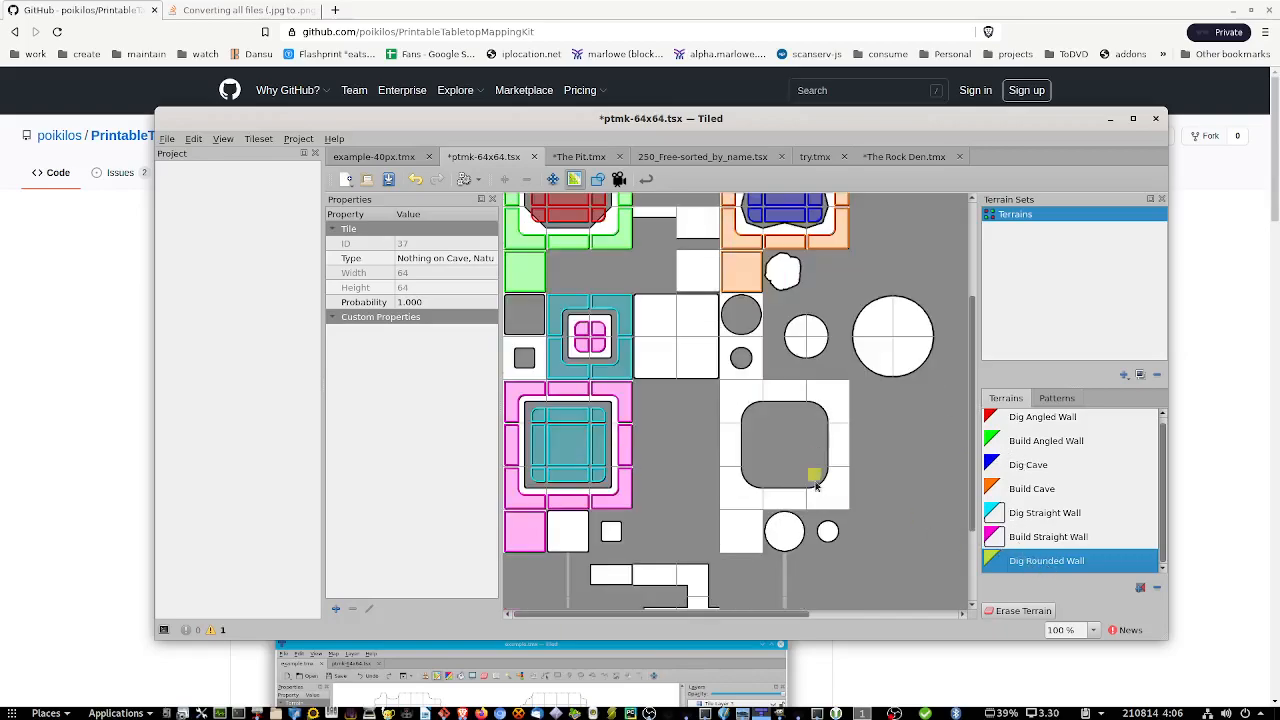
pyautogui.moveTo(771, 443)
pyautogui.mouseDown()
pyautogui.moveTo(797, 446)
pyautogui.moveTo(793, 471)
pyautogui.moveTo(784, 463)
pyautogui.moveTo(801, 481)
pyautogui.moveTo(814, 467)
pyautogui.moveTo(809, 422)
pyautogui.moveTo(778, 420)
pyautogui.moveTo(752, 432)
pyautogui.moveTo(767, 468)
pyautogui.mouseUp()
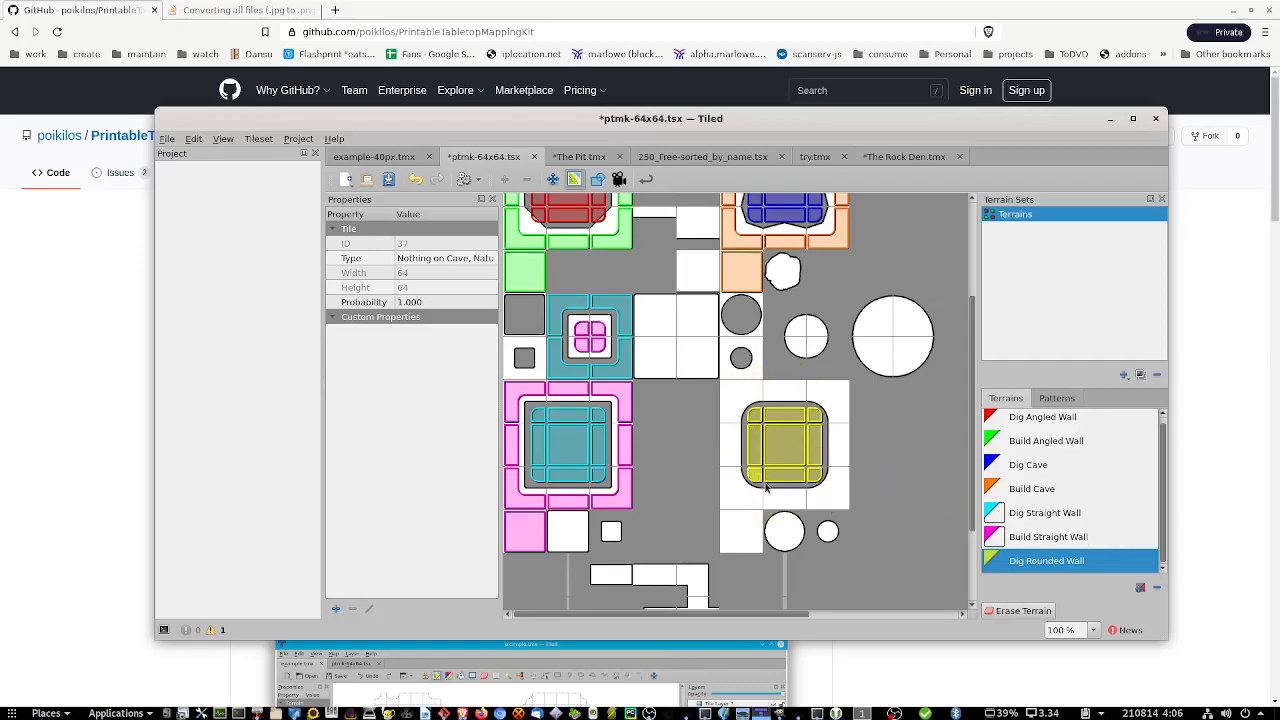
# Step: Add another terrain named "Build Rounded Wall" to the terrain set
pyautogui.click(1140, 587)
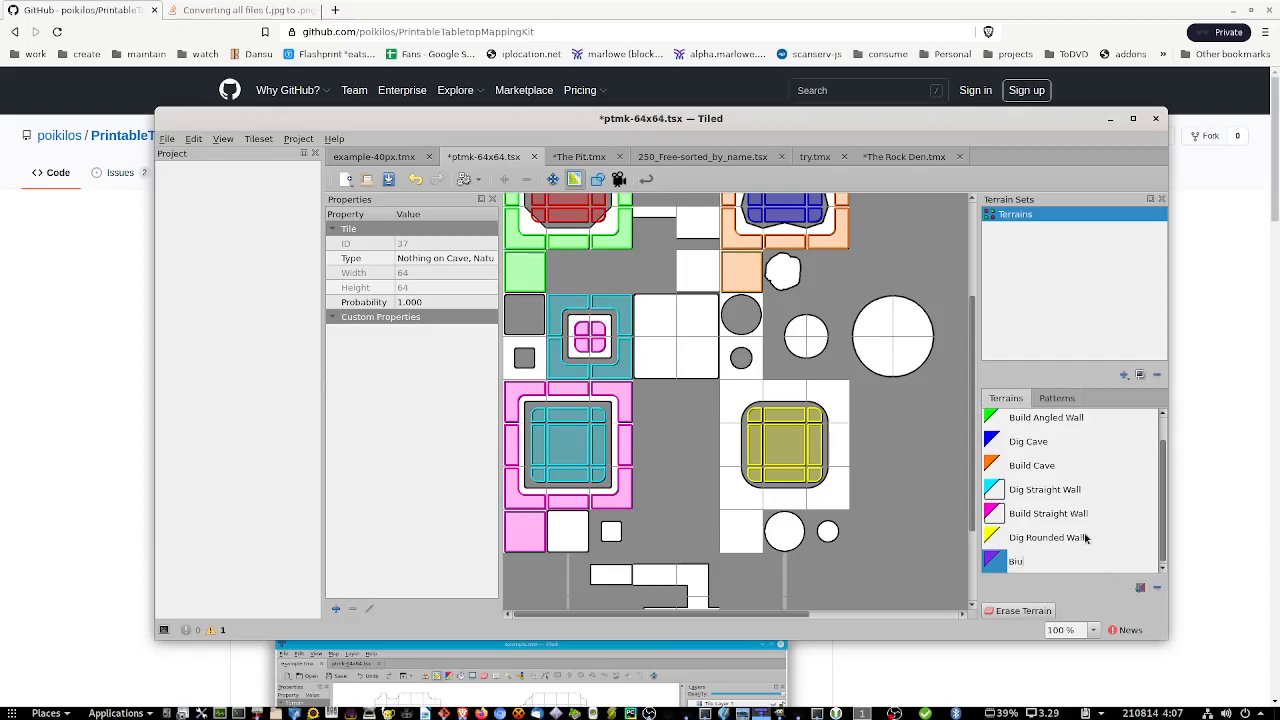
pyautogui.write('Build Rounded Wall')
pyautogui.press('Return')
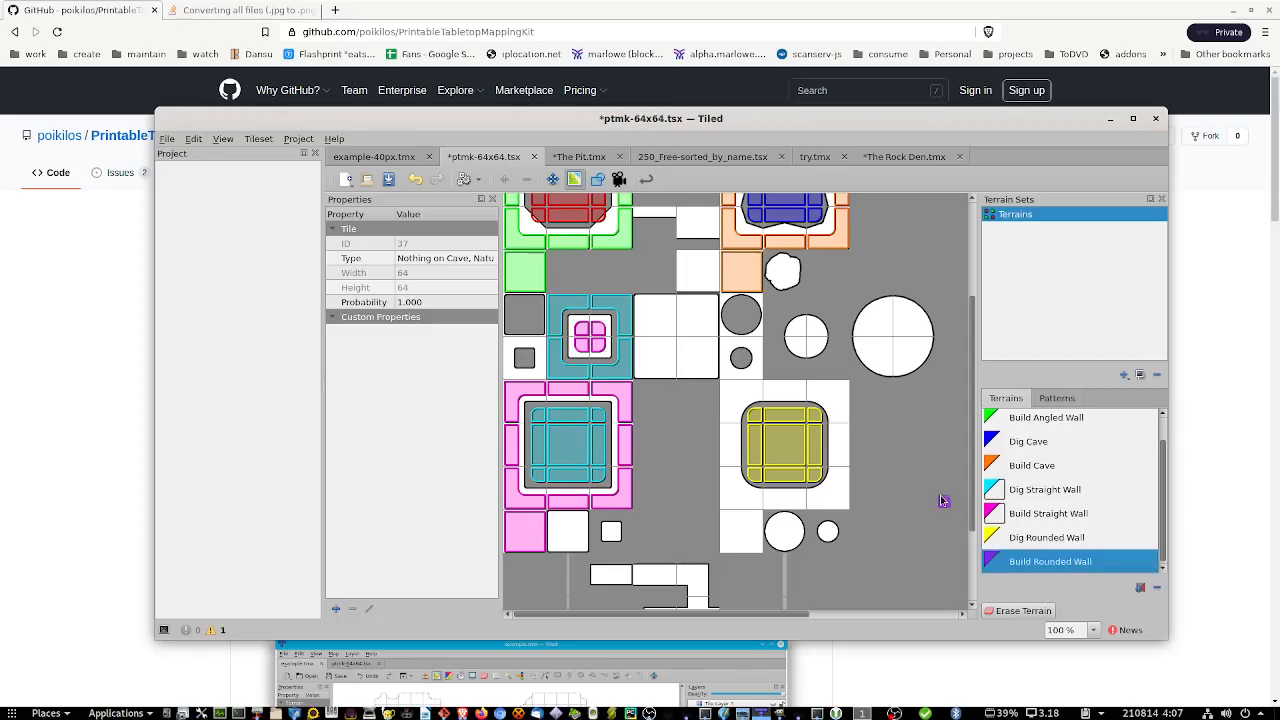
# Step: Mark the white ring around the rounded square and the solid white tile below it with Build Rounded Wall, and save the tileset
pyautogui.click(729, 391)
pyautogui.moveTo(734, 394)
pyautogui.mouseDown()
pyautogui.moveTo(845, 396)
pyautogui.moveTo(843, 500)
pyautogui.moveTo(738, 505)
pyautogui.moveTo(727, 416)
pyautogui.mouseUp()
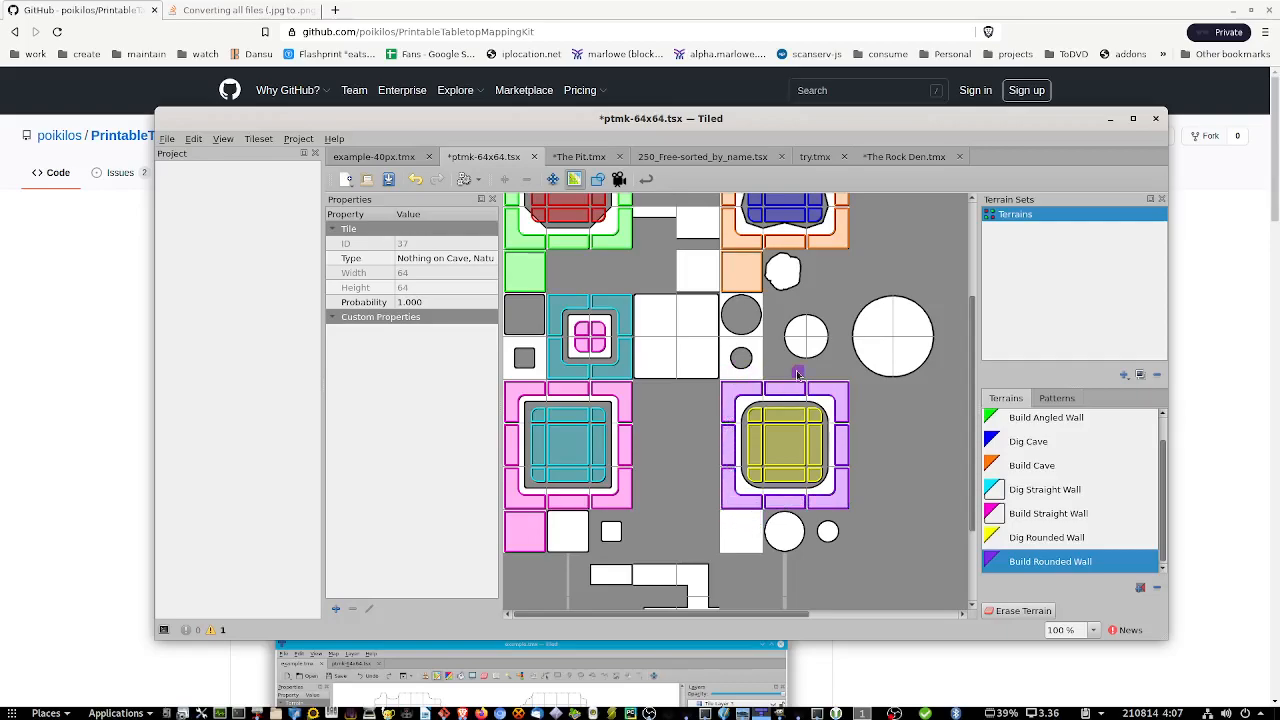
pyautogui.moveTo(754, 560)
pyautogui.mouseDown()
pyautogui.moveTo(729, 523)
pyautogui.moveTo(757, 531)
pyautogui.moveTo(731, 541)
pyautogui.mouseUp()
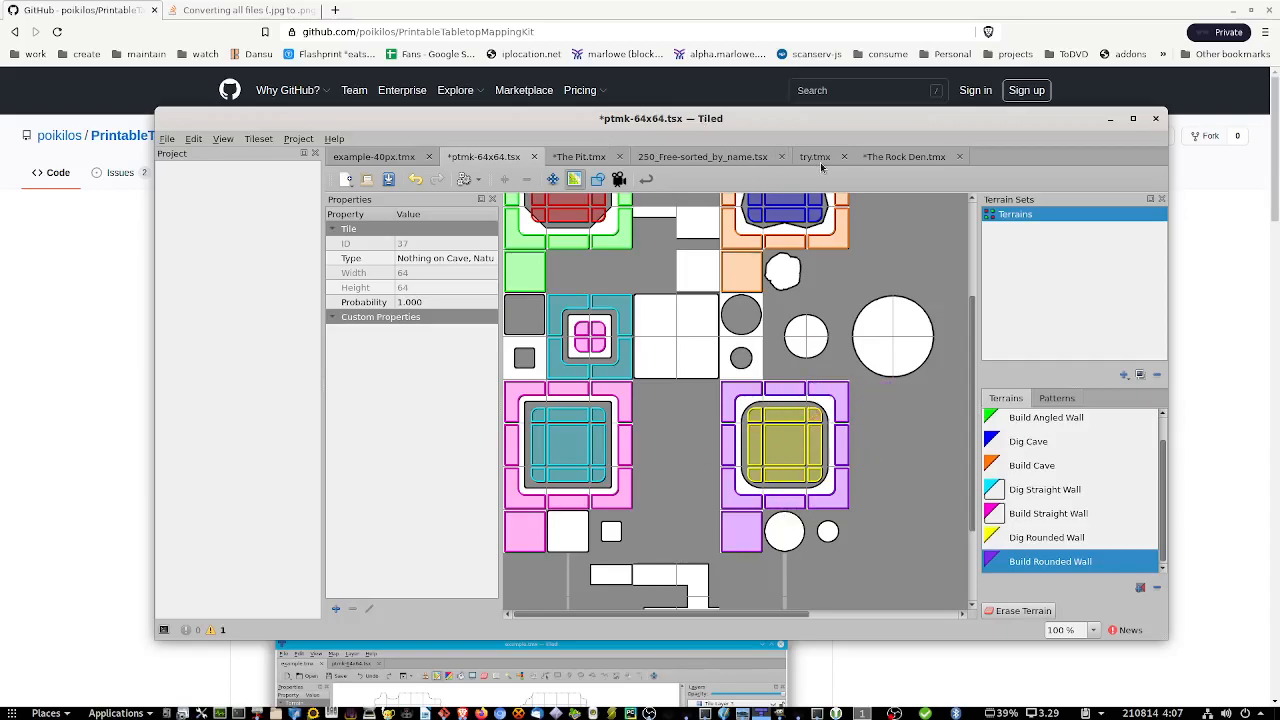
pyautogui.click(384, 182)
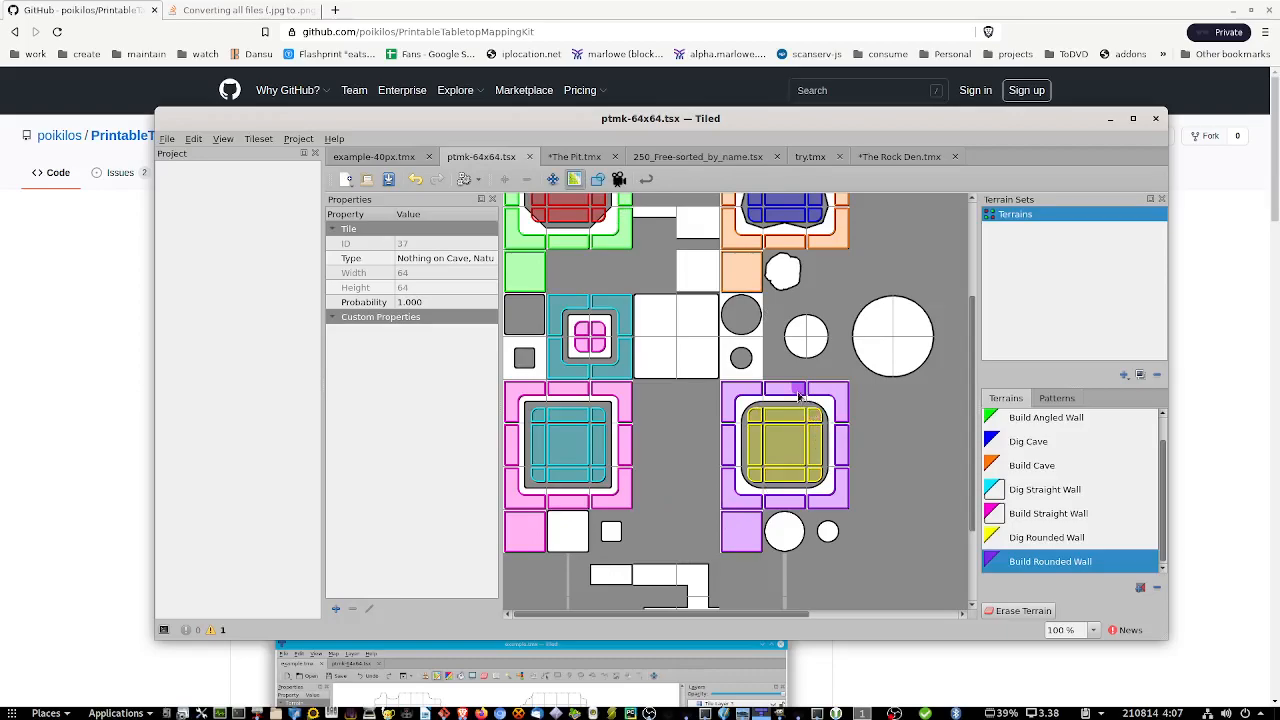
# Step: Switch to the try.tmx map and check the ptmk-64x64 terrain set for the rounded wall terrains
pyautogui.click(805, 160)
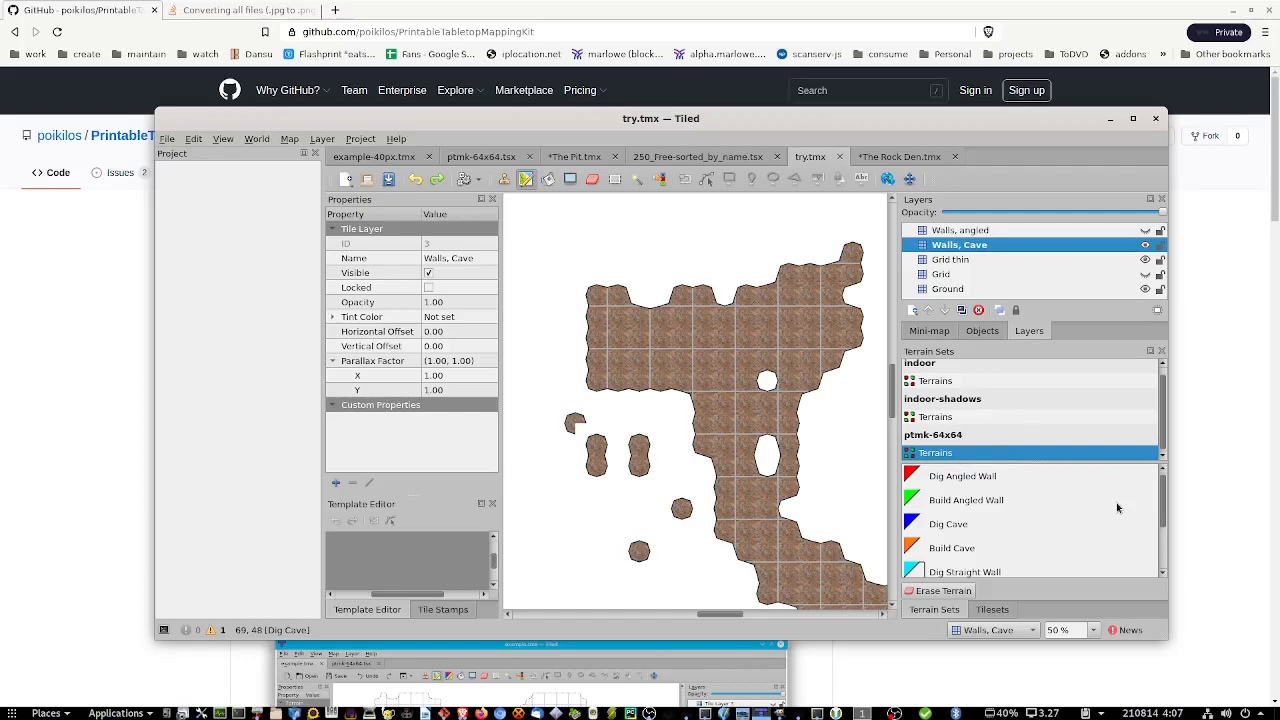
pyautogui.click(993, 610)
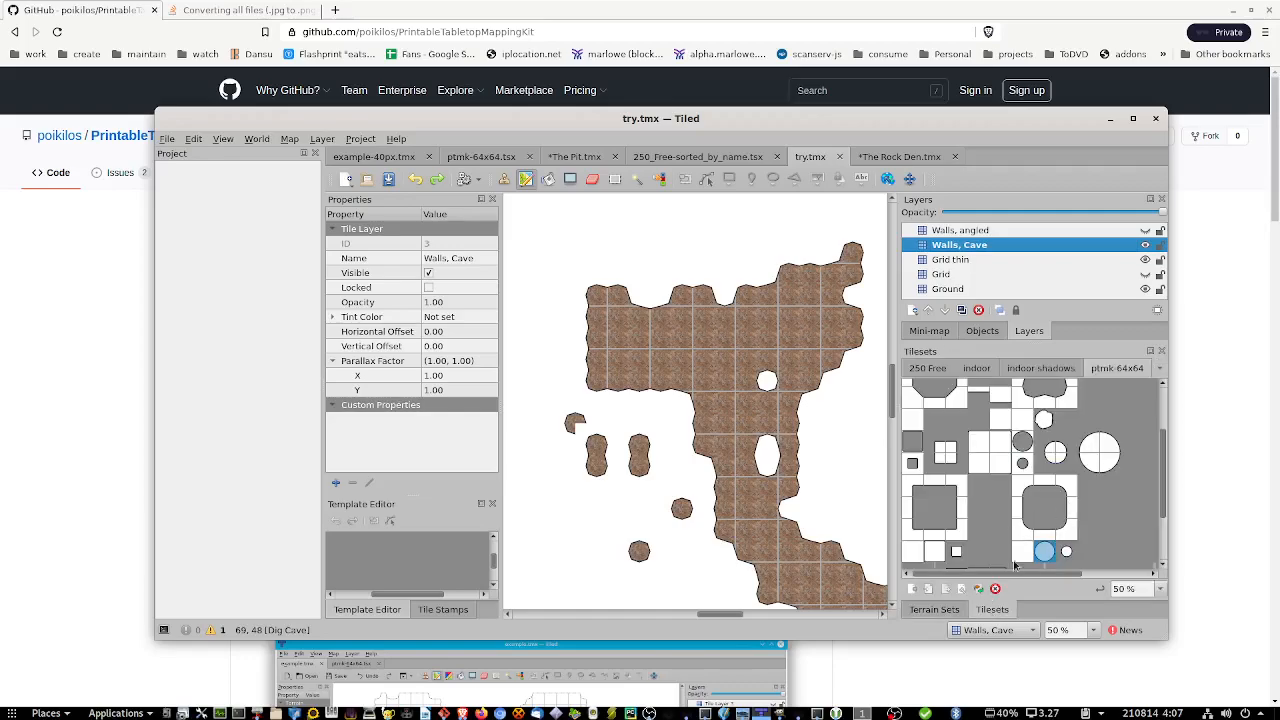
pyautogui.click(934, 611)
pyautogui.scroll(-1, 1020, 538)
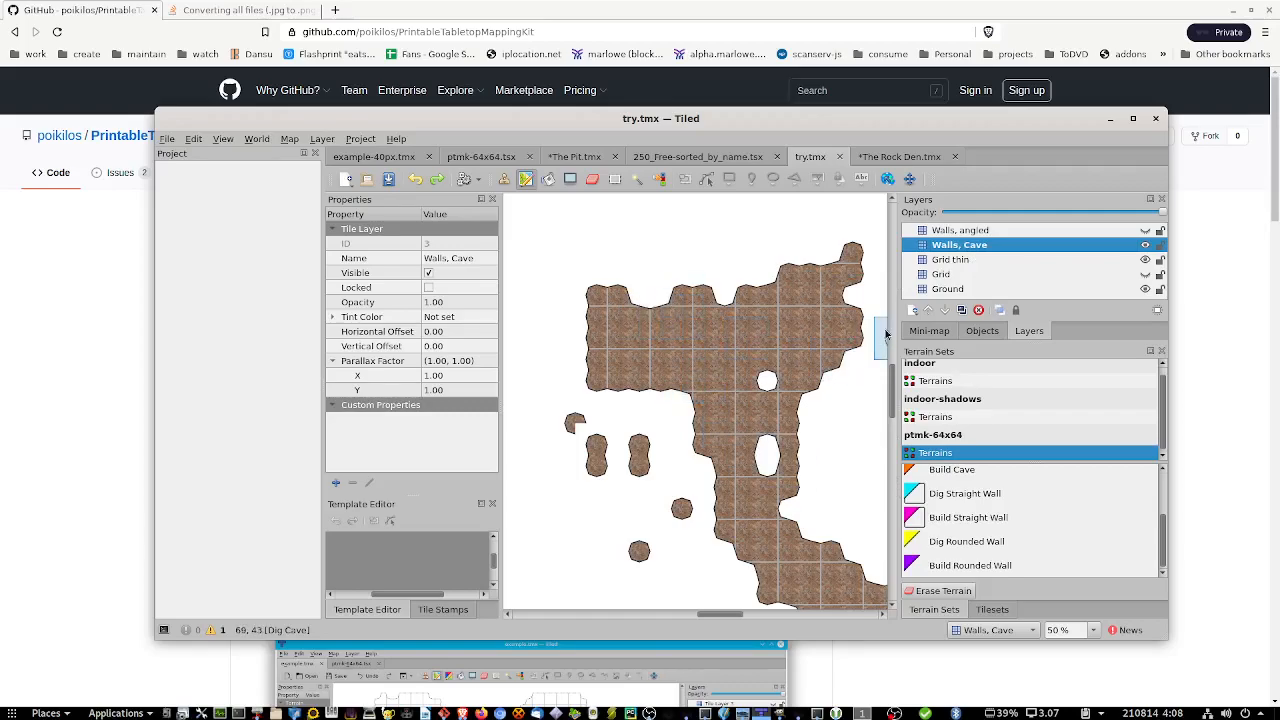
pyautogui.click(993, 610)
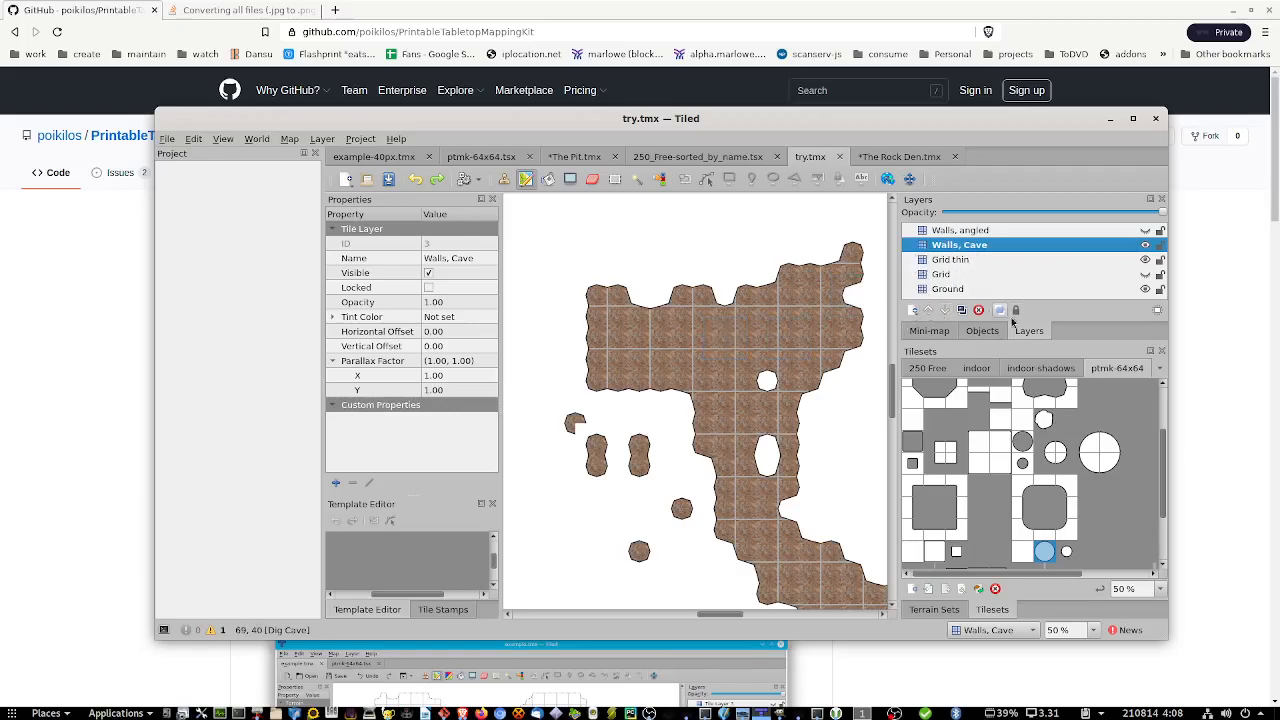
# Step: Add a tile layer named "Rounded Walls" and place it directly below the "Walls, Cave" layer
pyautogui.click(912, 311)
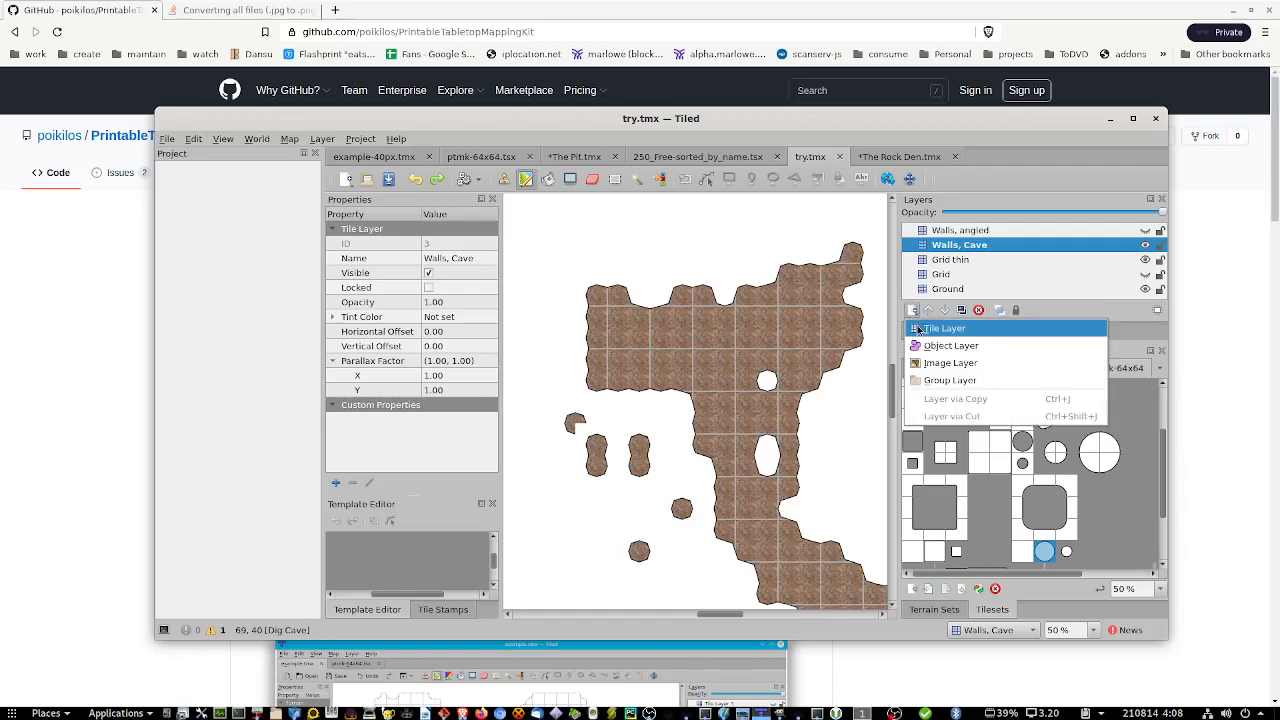
pyautogui.click(919, 329)
pyautogui.write('Rounded Walls')
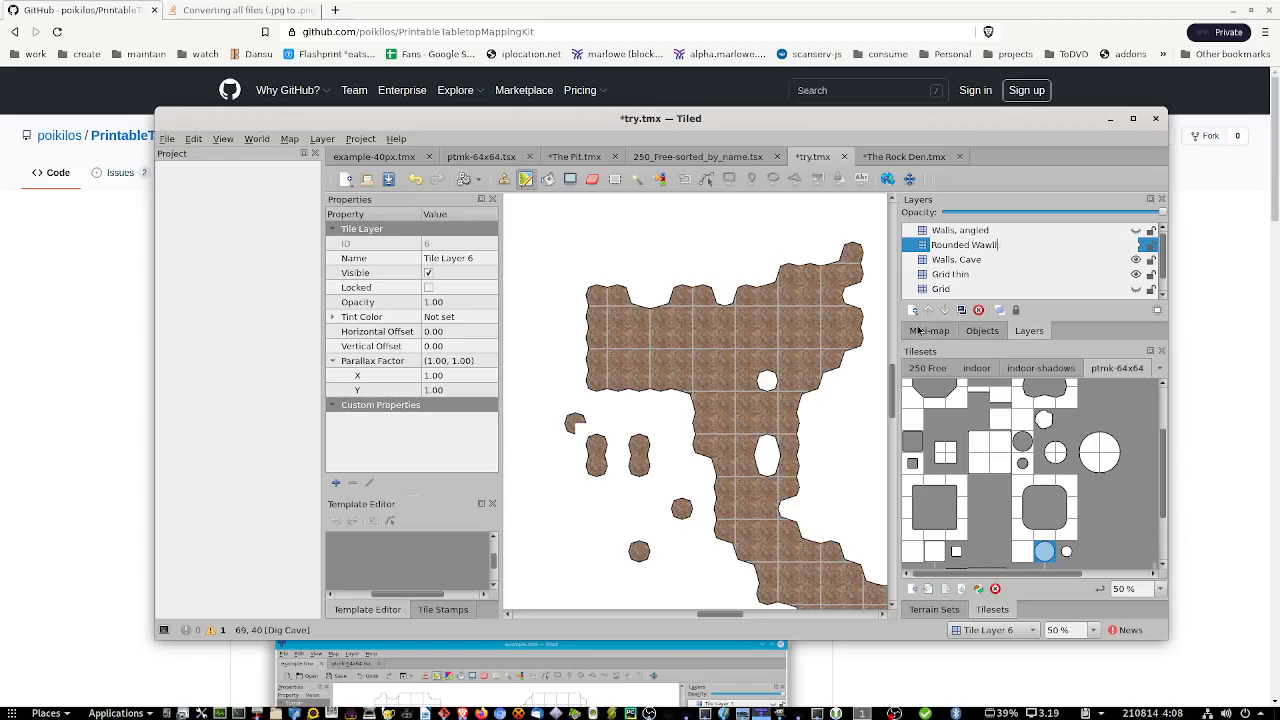
pyautogui.press('Return')
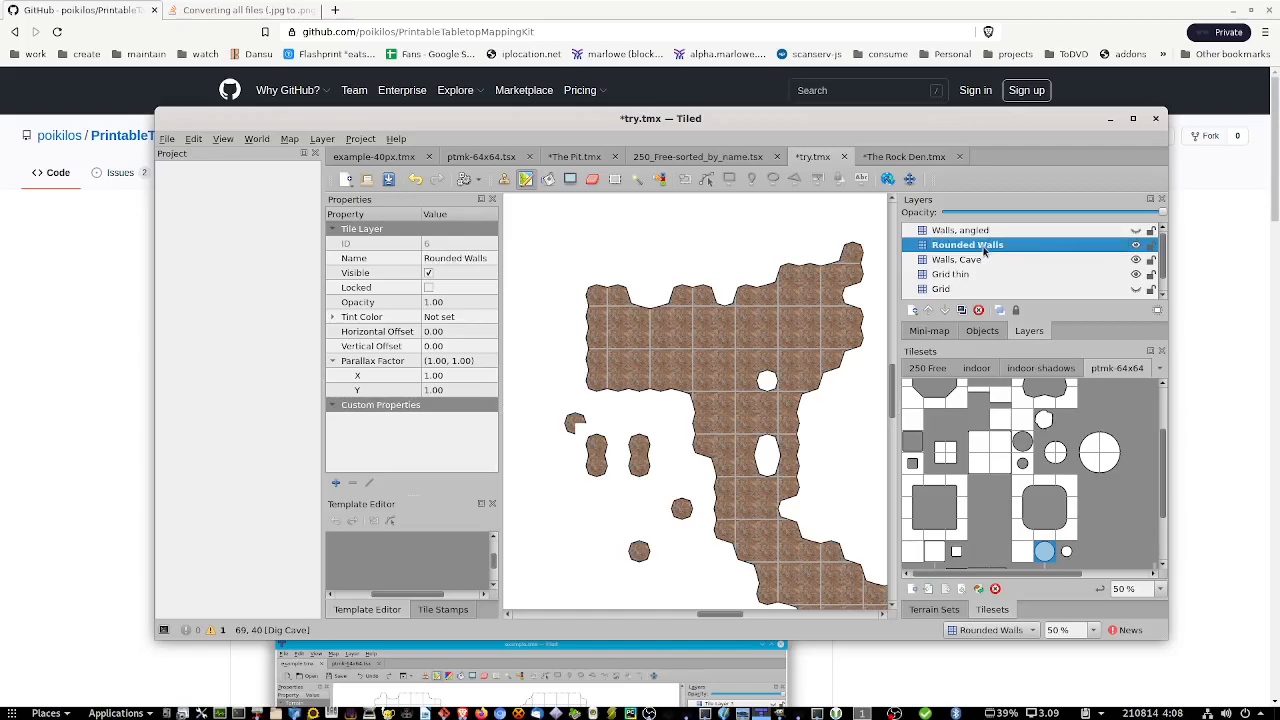
pyautogui.moveTo(988, 252); pyautogui.dragTo(988, 272)
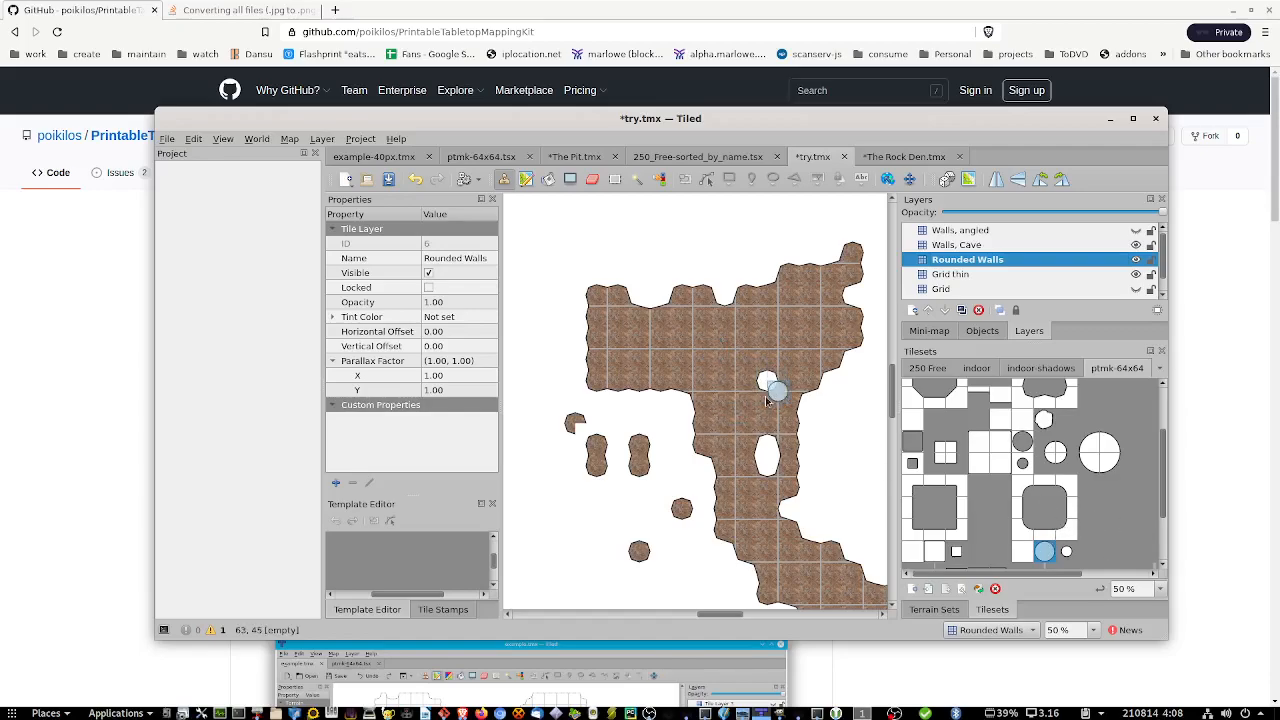
# Step: Select the centre tile of the grey rounded square in the ptmk-64x64 tileset as the tile to paint with
pyautogui.click(1047, 550)
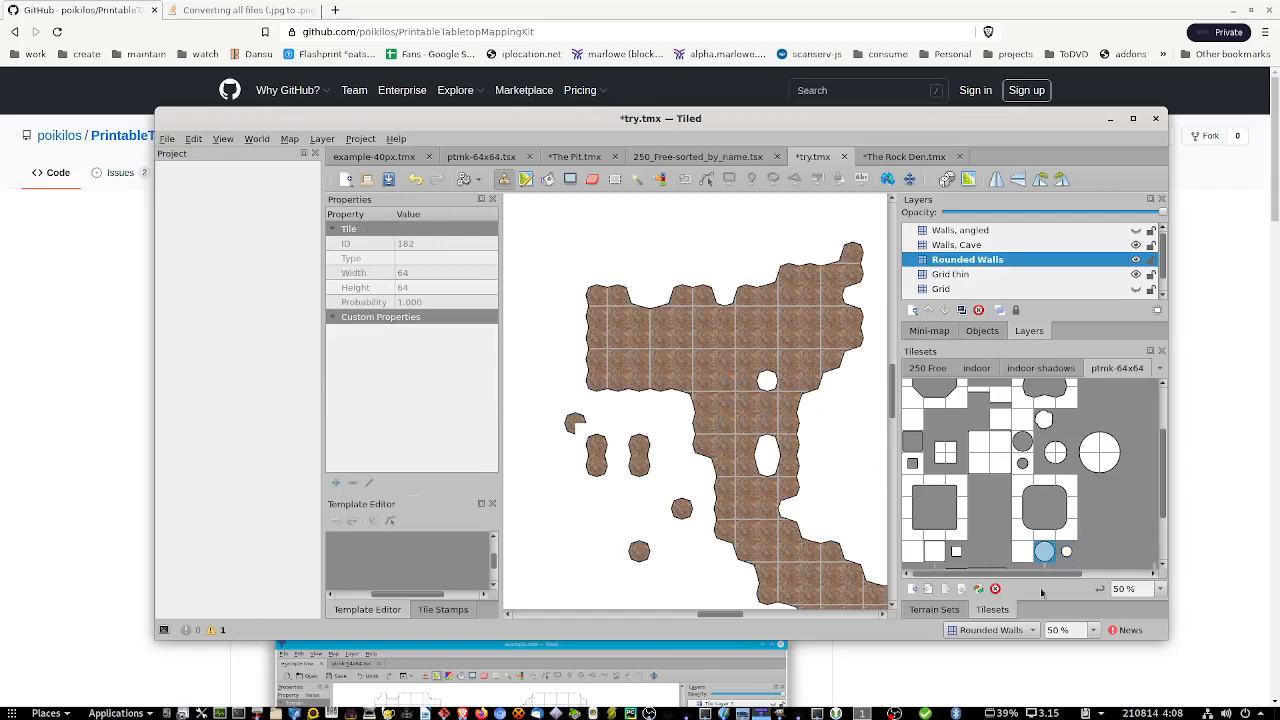
pyautogui.click(936, 610)
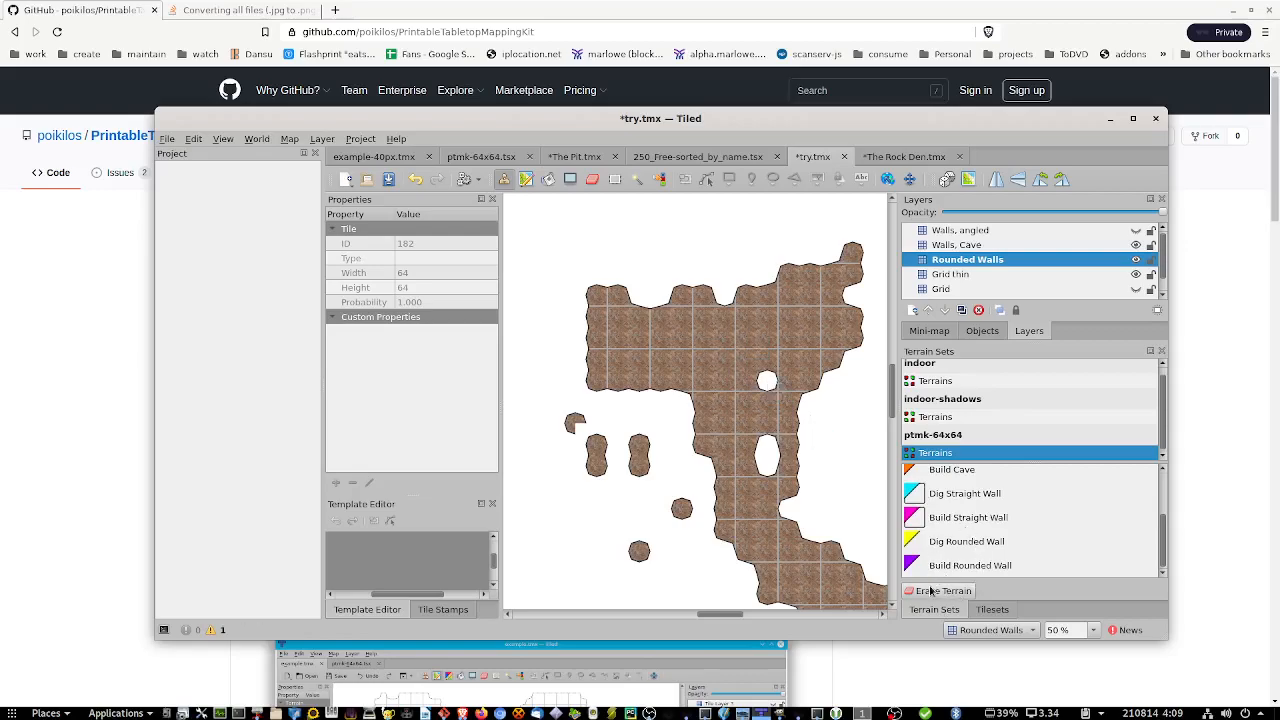
pyautogui.click(995, 609)
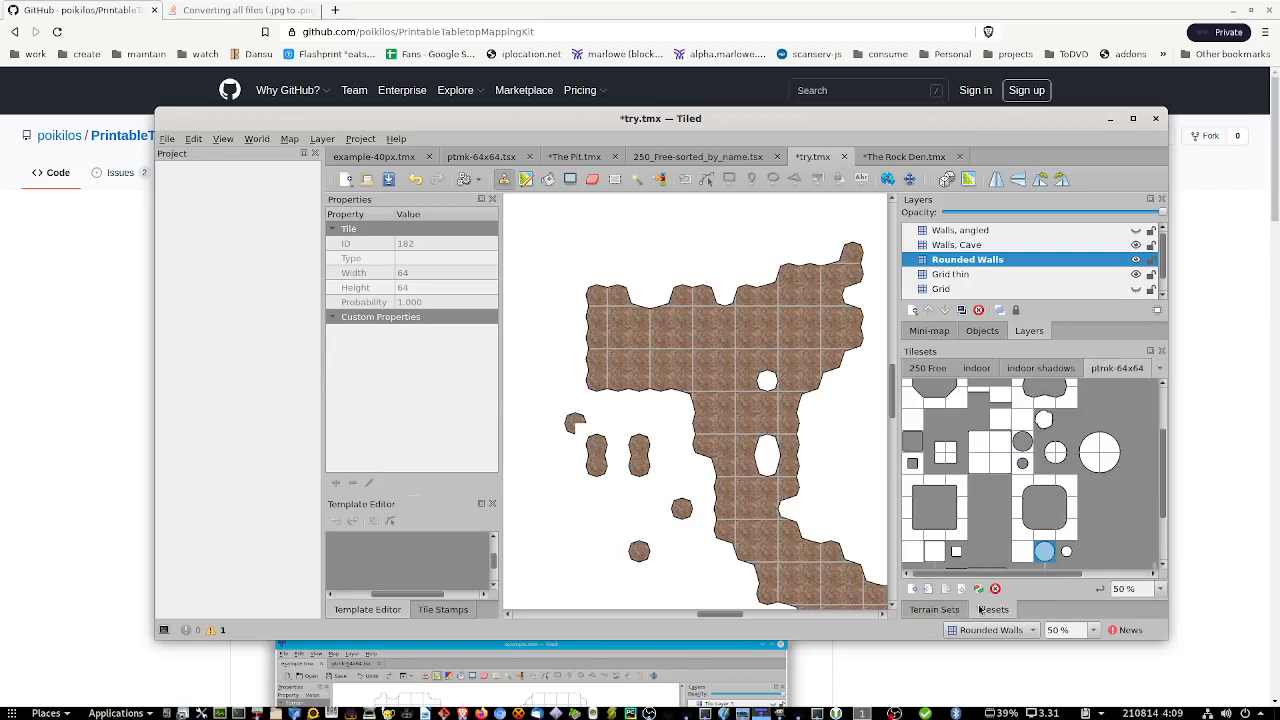
pyautogui.click(1049, 511)
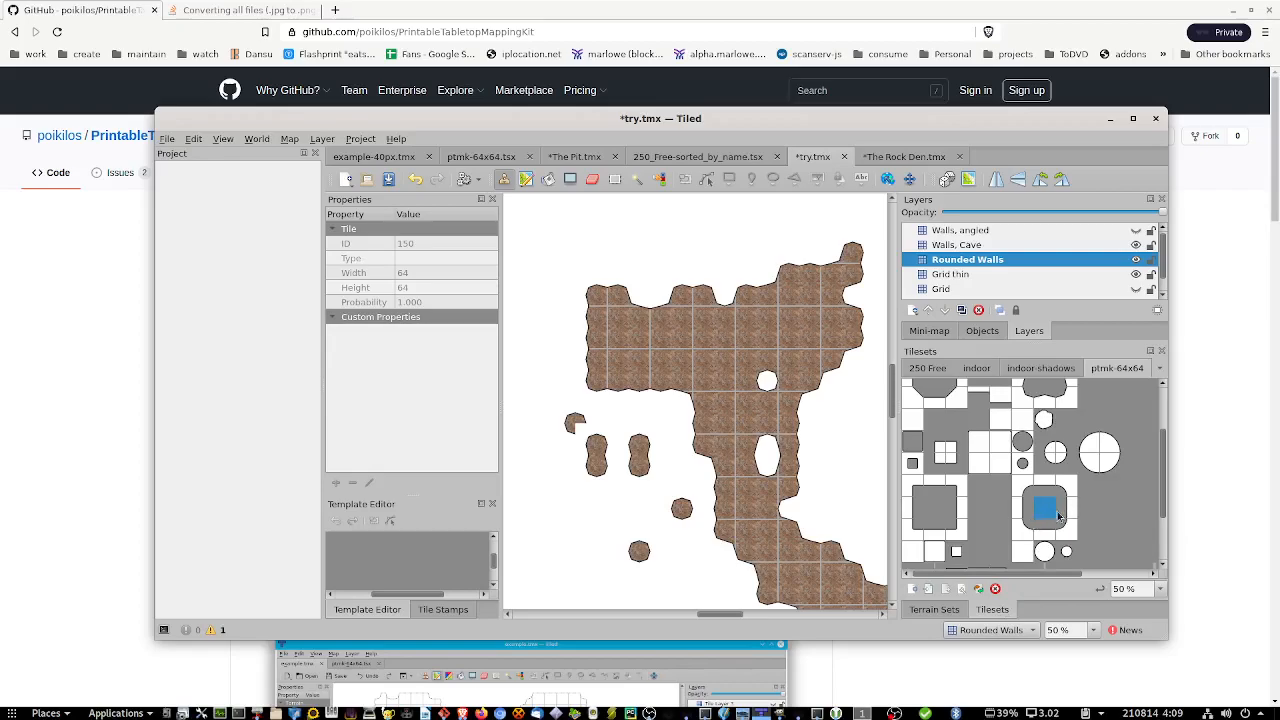
pyautogui.click(955, 611)
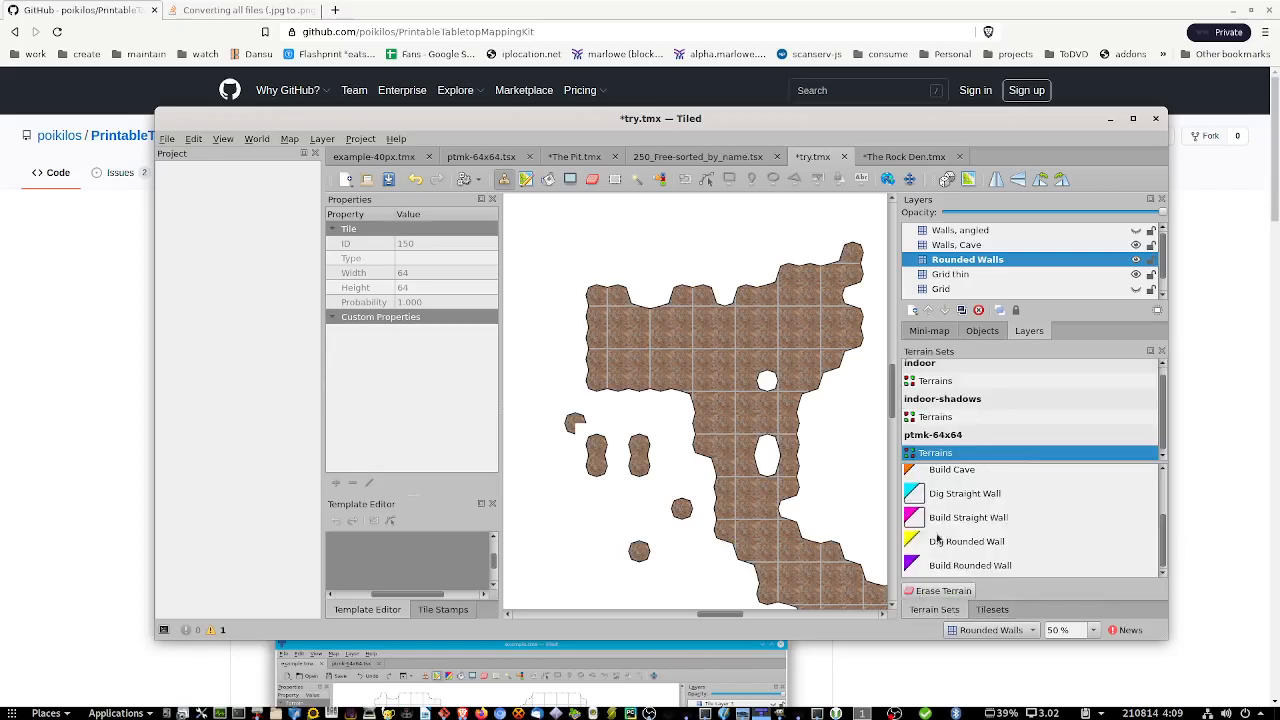
pyautogui.click(993, 610)
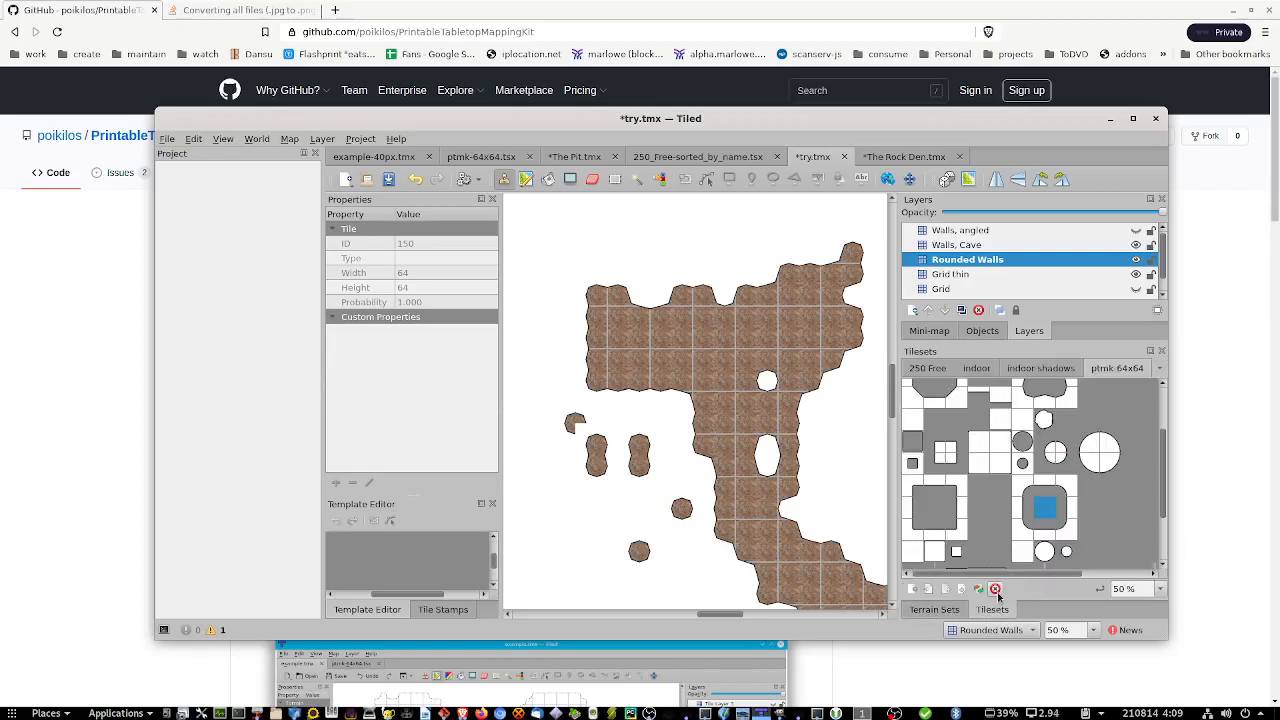
pyautogui.click(942, 612)
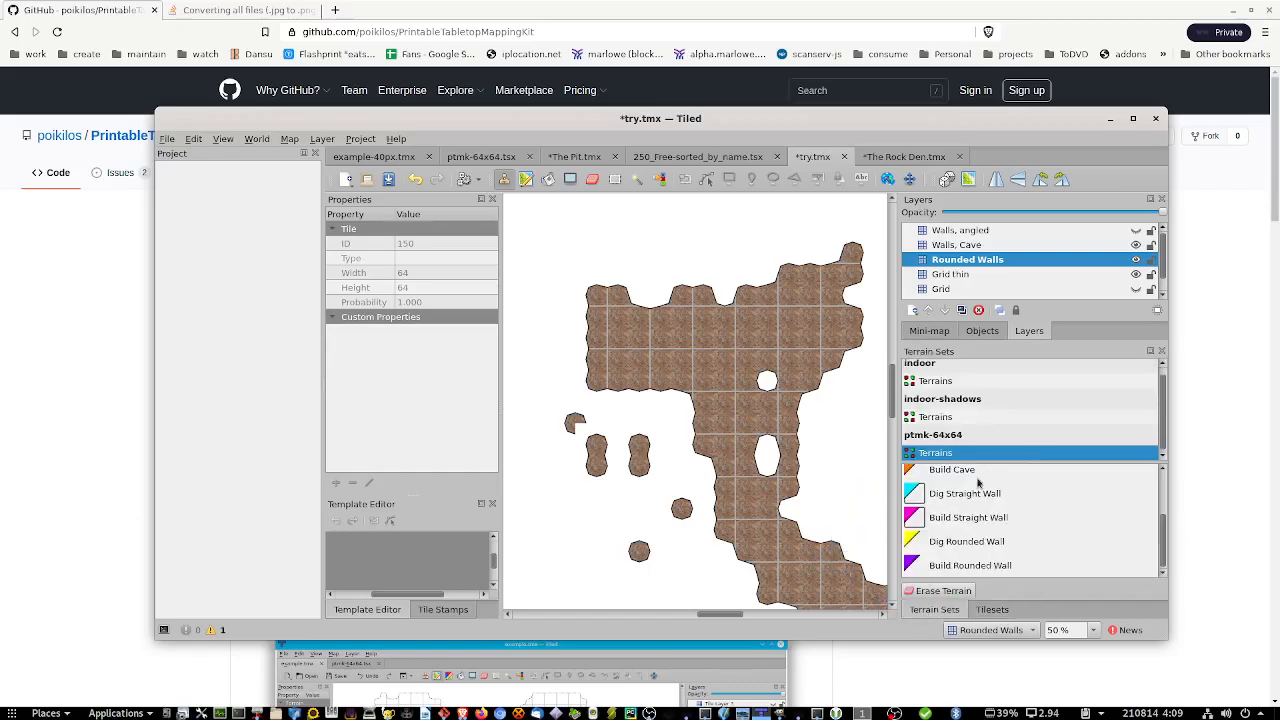
pyautogui.click(1000, 611)
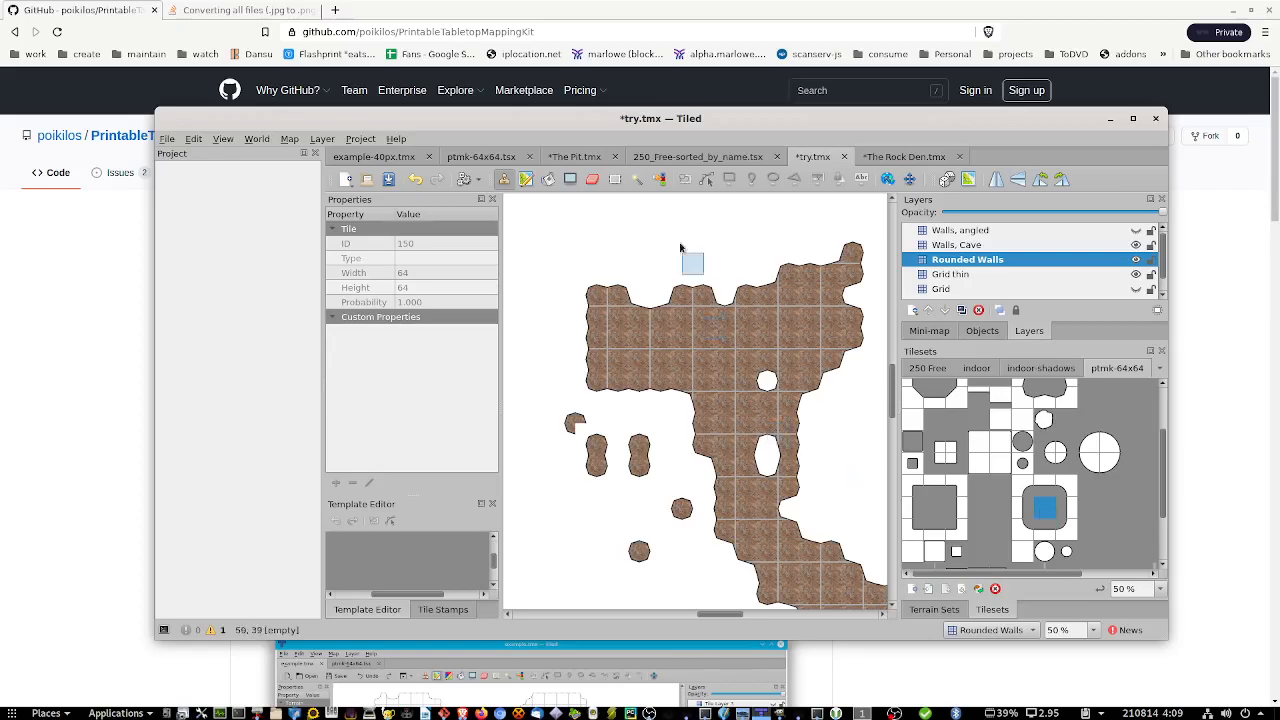
# Step: Bucket-fill the whole Rounded Walls layer with the selected centre tile of the grey rounded square
pyautogui.click(548, 178)
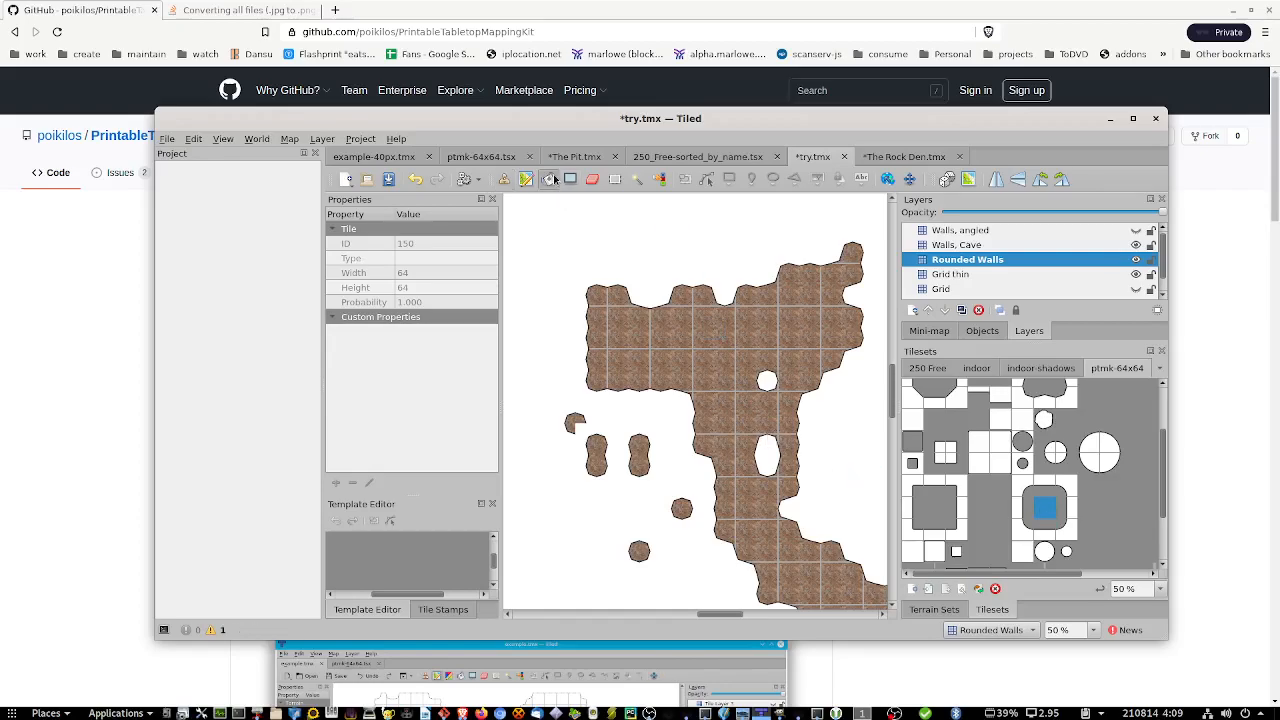
pyautogui.click(957, 263)
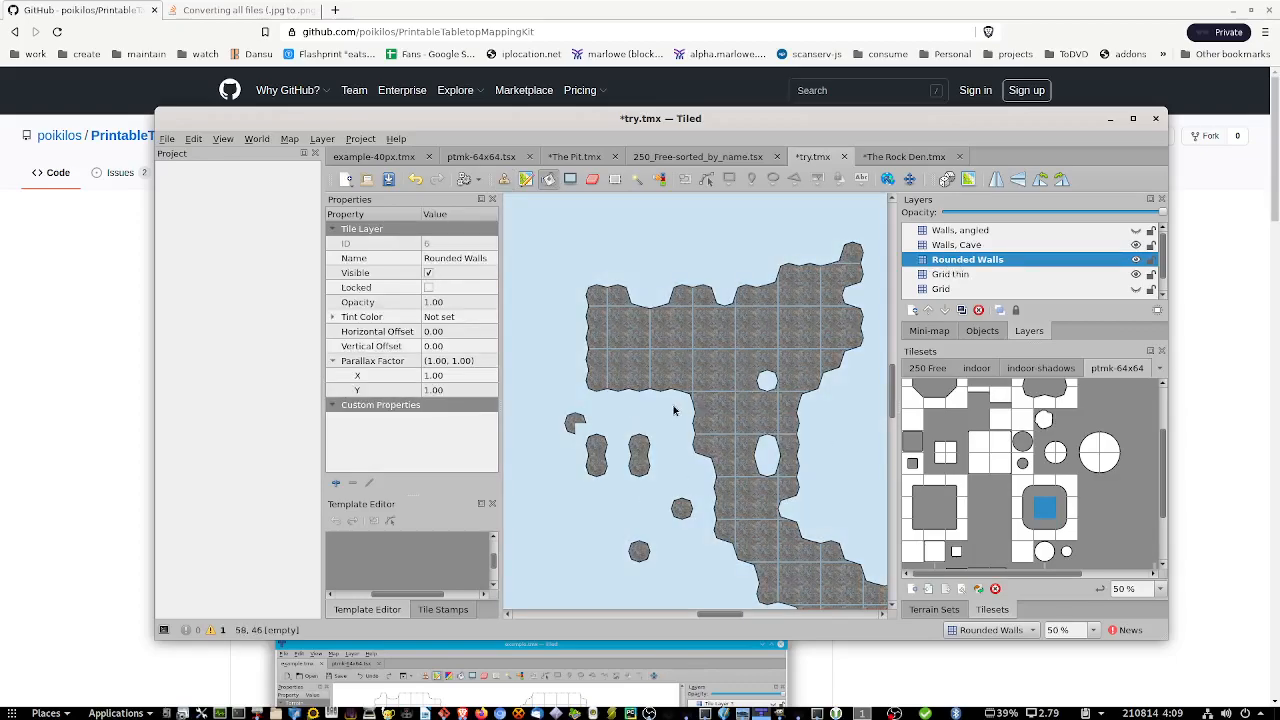
pyautogui.keyDown('ctrl'); pyautogui.scroll(-1, 677, 410); pyautogui.keyUp('ctrl')
pyautogui.keyDown('ctrl'); pyautogui.scroll(-2, 803, 383); pyautogui.keyUp('ctrl')
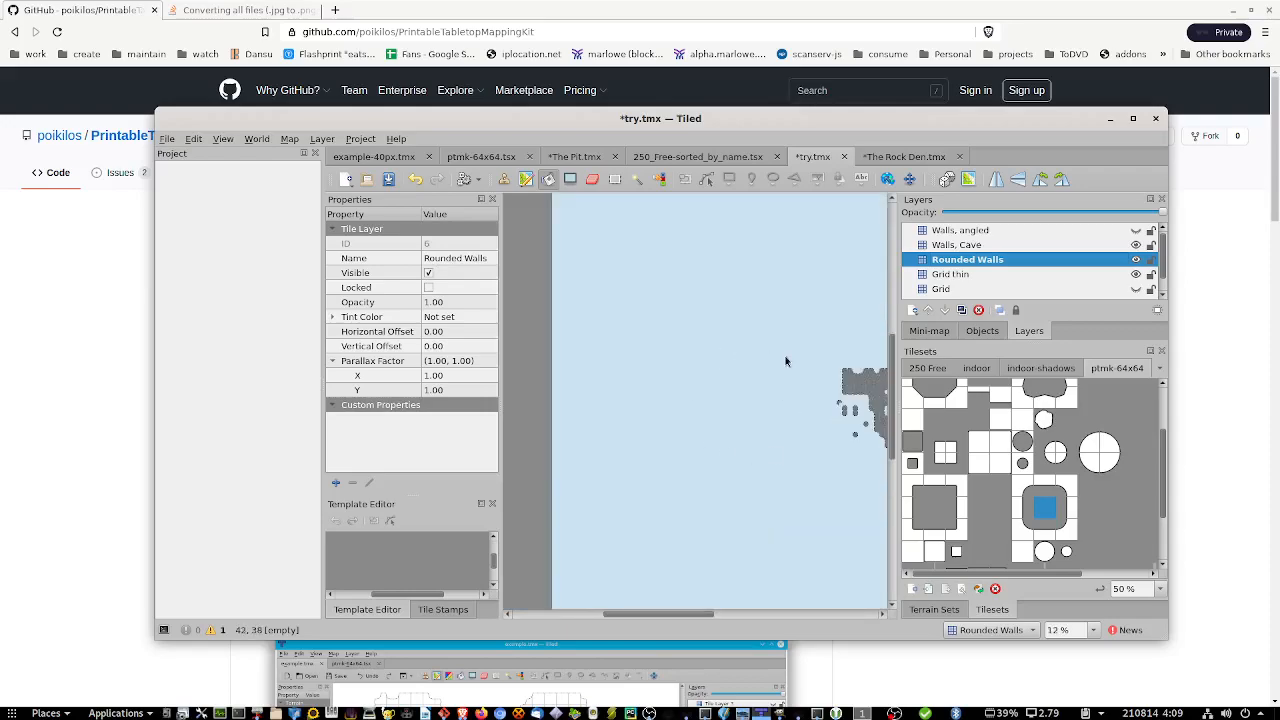
pyautogui.hscroll(3, 665, 437)
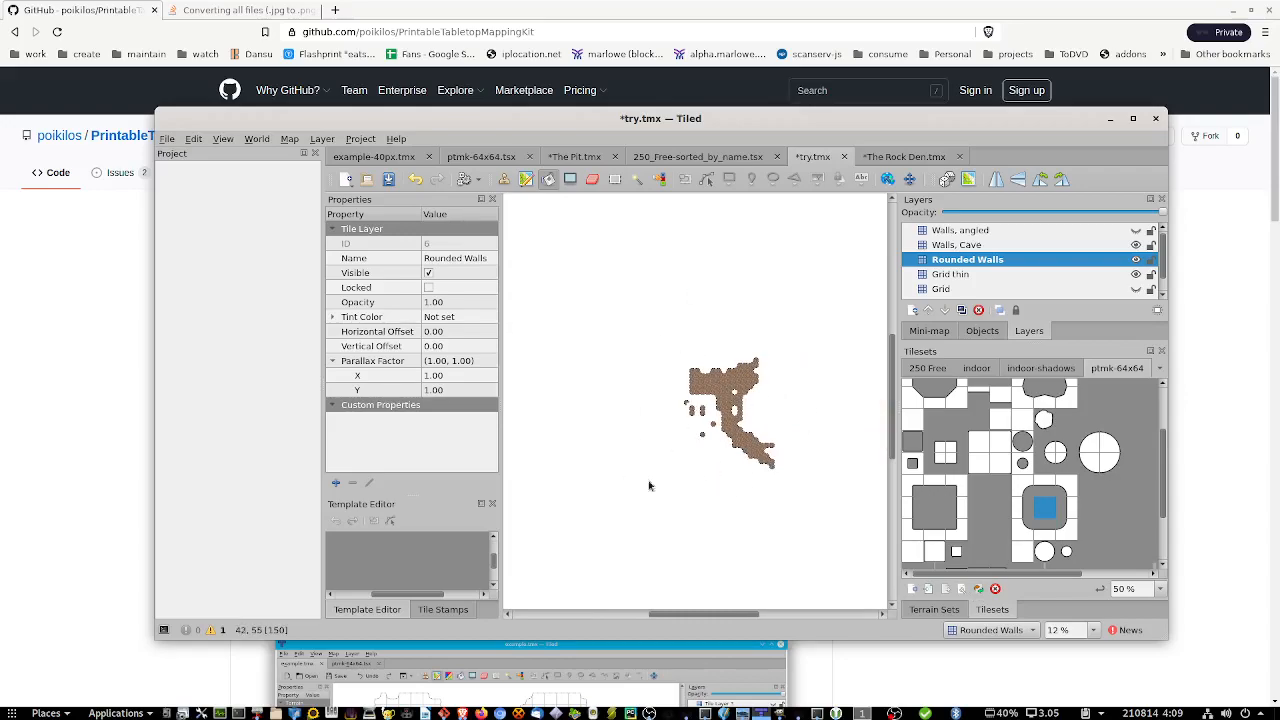
# Step: Try a short Build Rounded Wall terrain stroke in the middle of the cave area and undo it
pyautogui.click(935, 610)
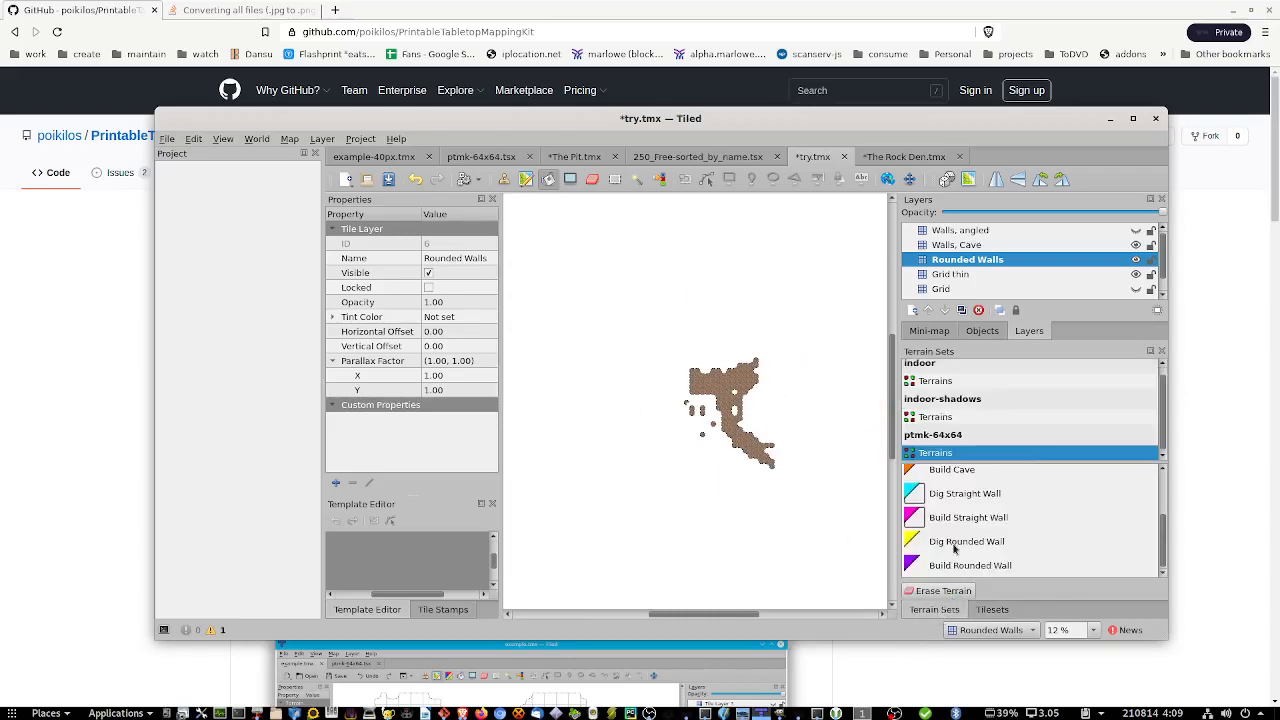
pyautogui.click(970, 565)
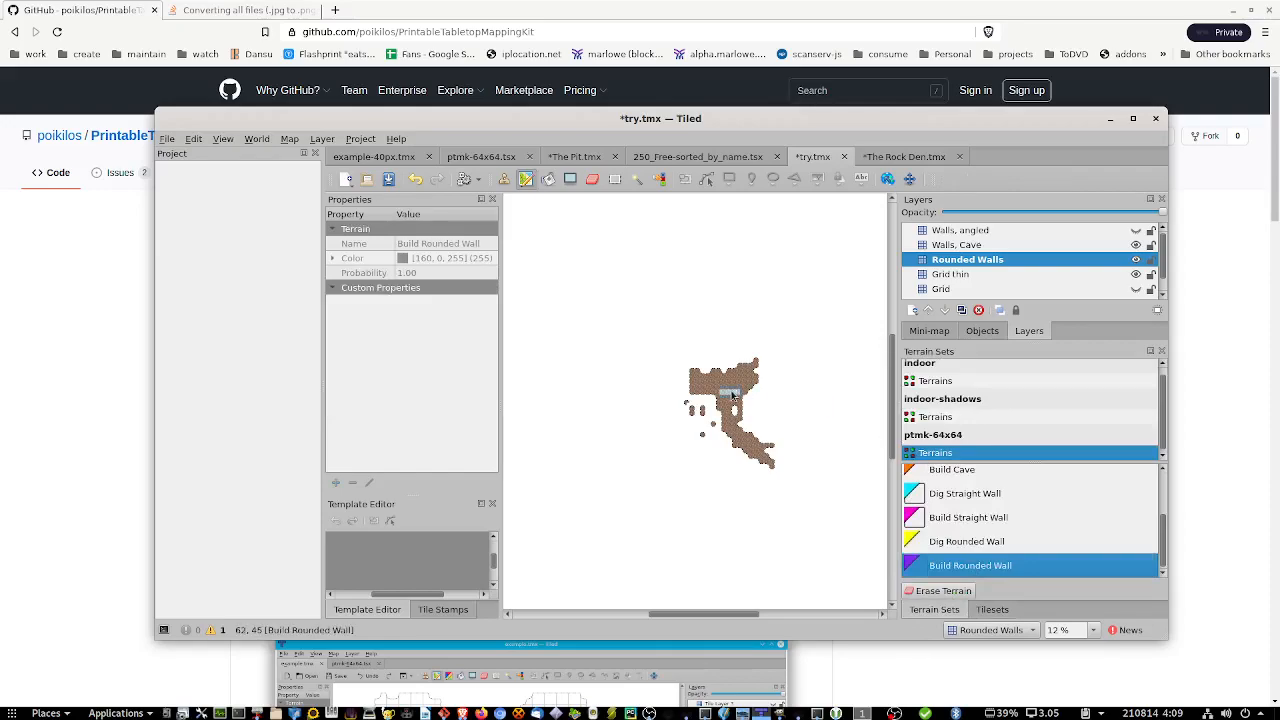
pyautogui.keyDown('ctrl'); pyautogui.scroll(2, 730, 395); pyautogui.keyUp('ctrl')
pyautogui.keyDown('ctrl'); pyautogui.scroll(1, 730, 395); pyautogui.keyUp('ctrl')
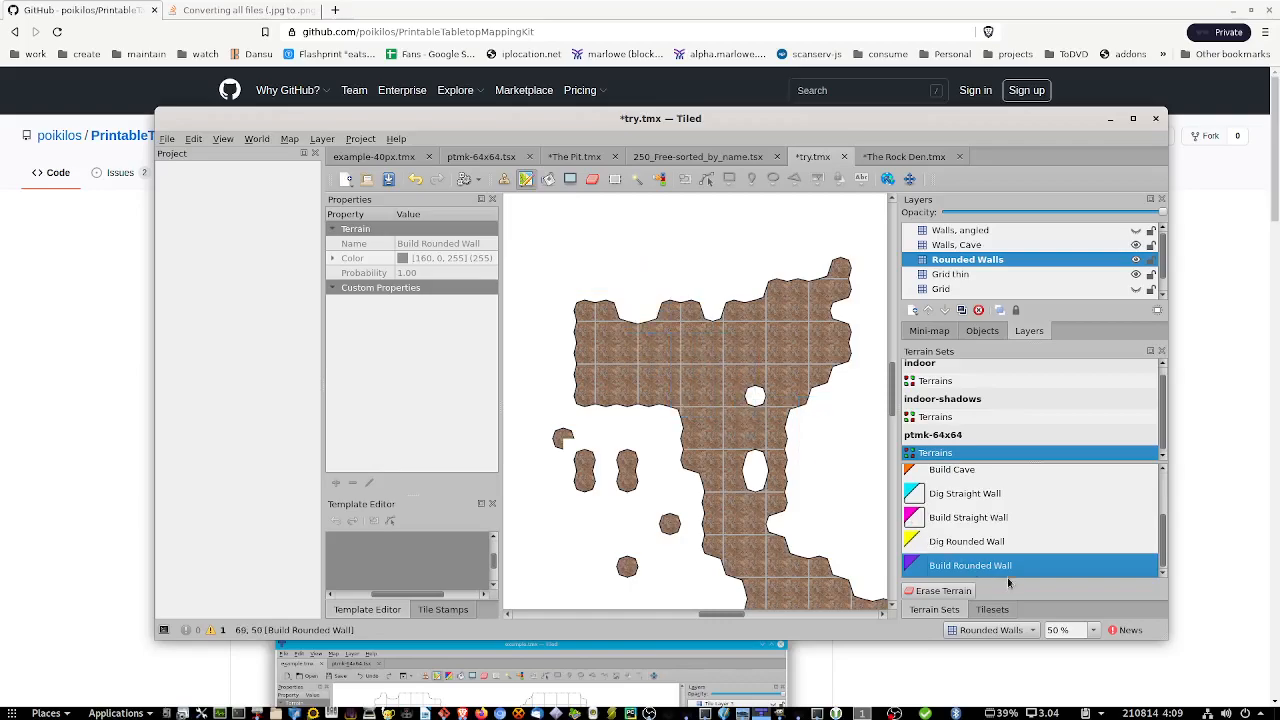
pyautogui.moveTo(731, 405)
pyautogui.mouseDown()
pyautogui.moveTo(680, 400)
pyautogui.moveTo(701, 381)
pyautogui.moveTo(728, 384)
pyautogui.mouseUp()
pyautogui.hotkey('ctrl', 'z')
# Step: Check the rounded wall markings in the ptmk-64x64 tileset and look through the other open maps and tilesets
pyautogui.click(488, 158)
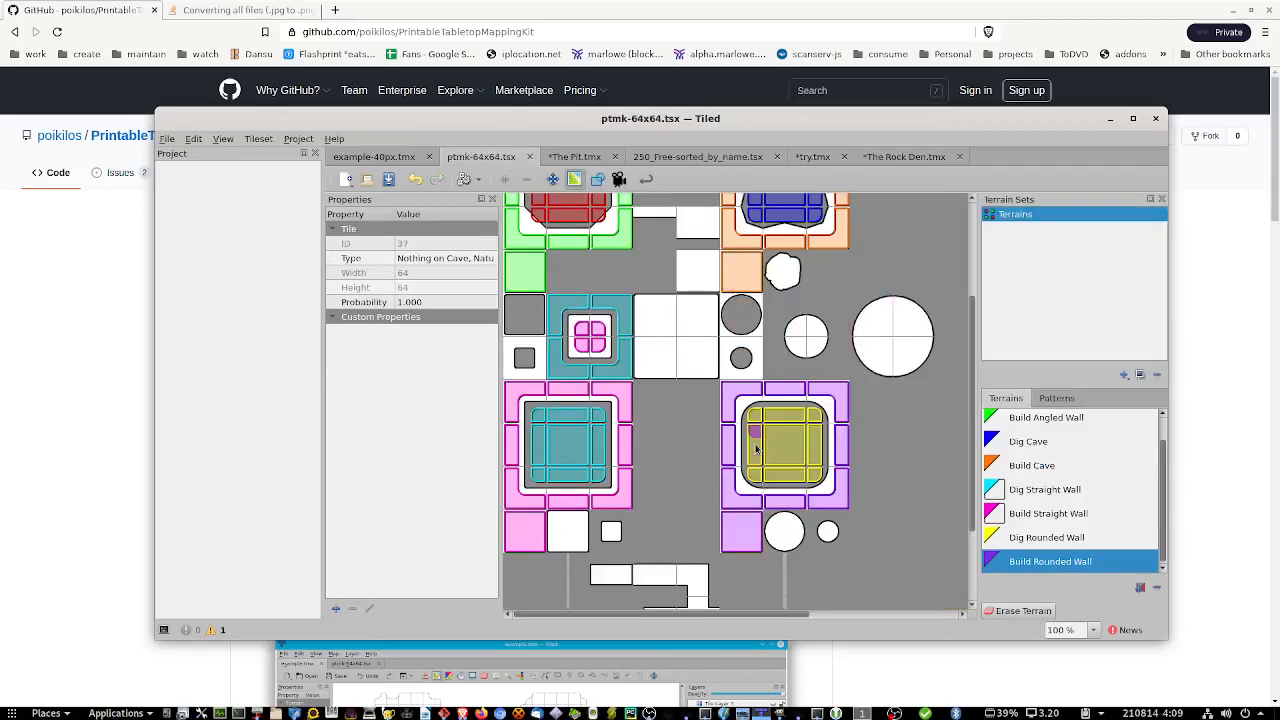
pyautogui.click(1034, 448)
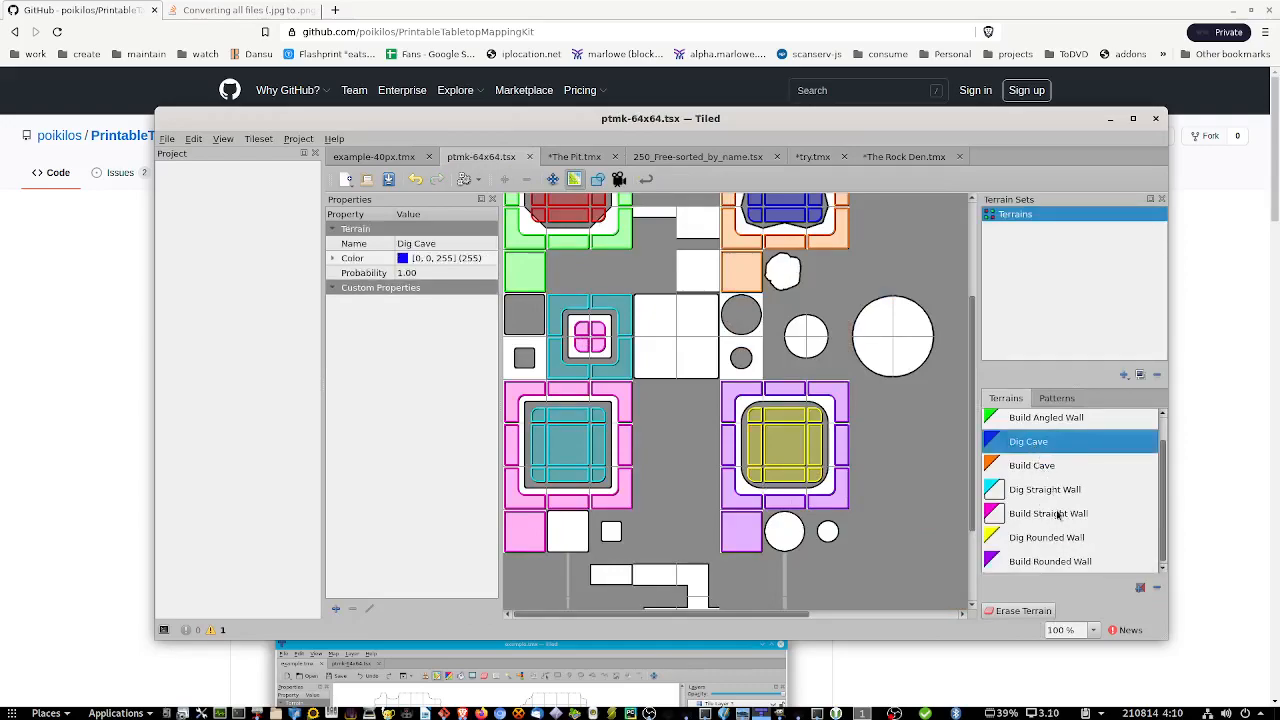
pyautogui.click(1057, 563)
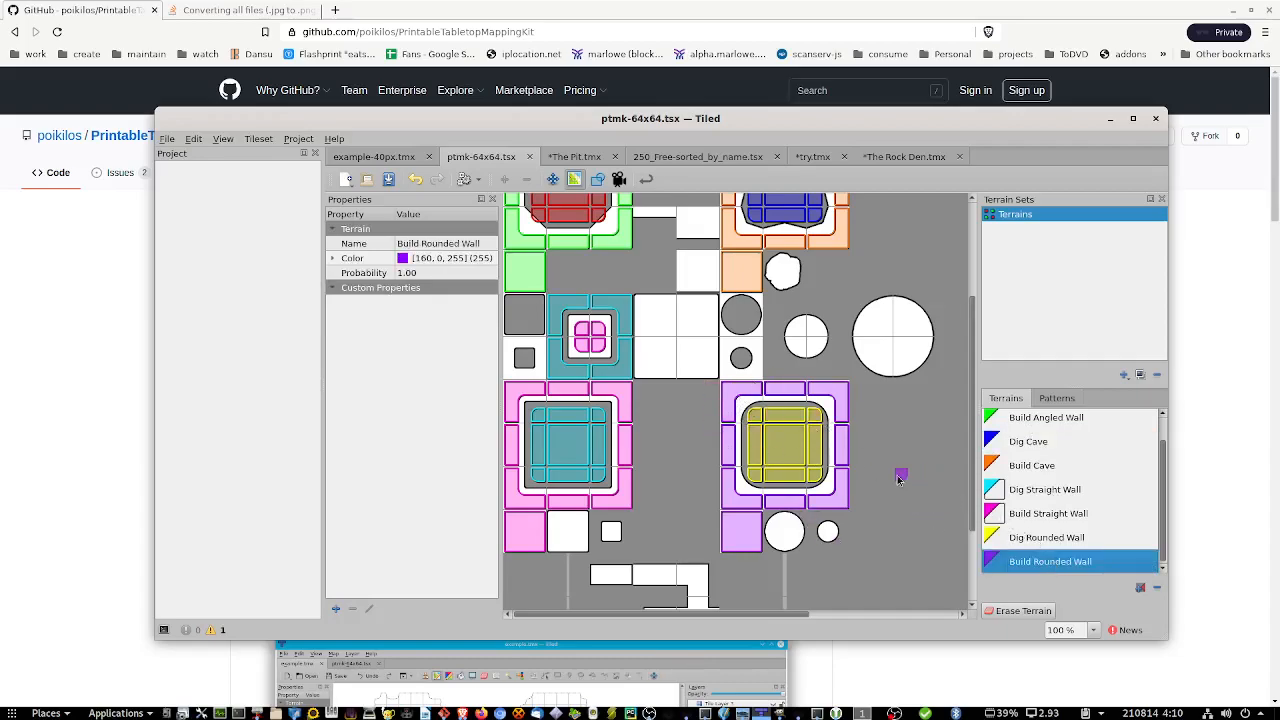
pyautogui.scroll(-1, 1031, 517)
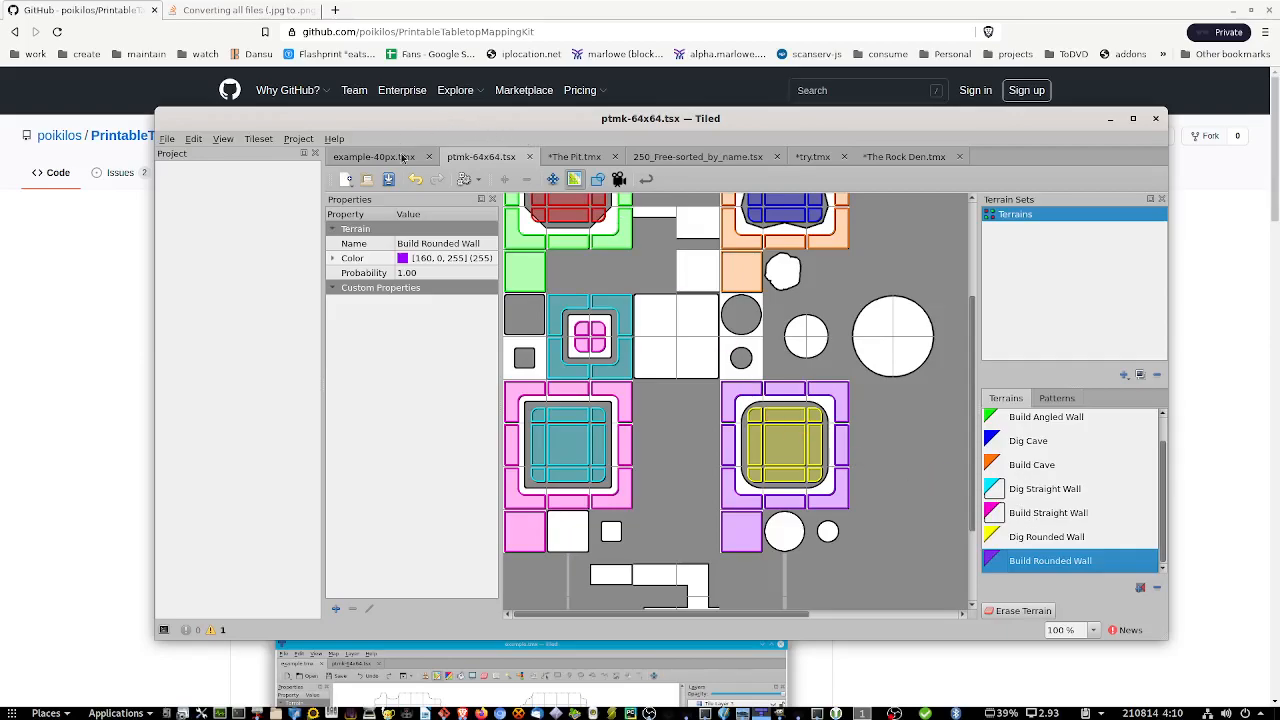
pyautogui.click(401, 157)
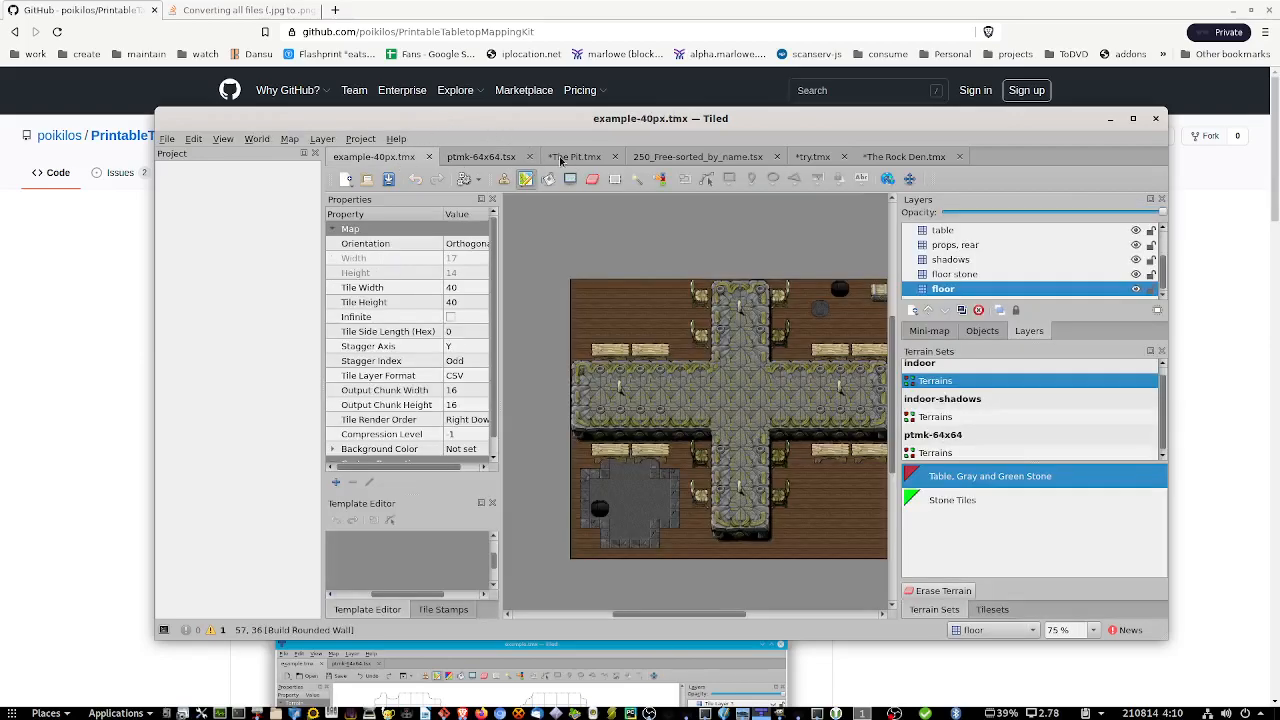
pyautogui.click(482, 163)
pyautogui.click(691, 162)
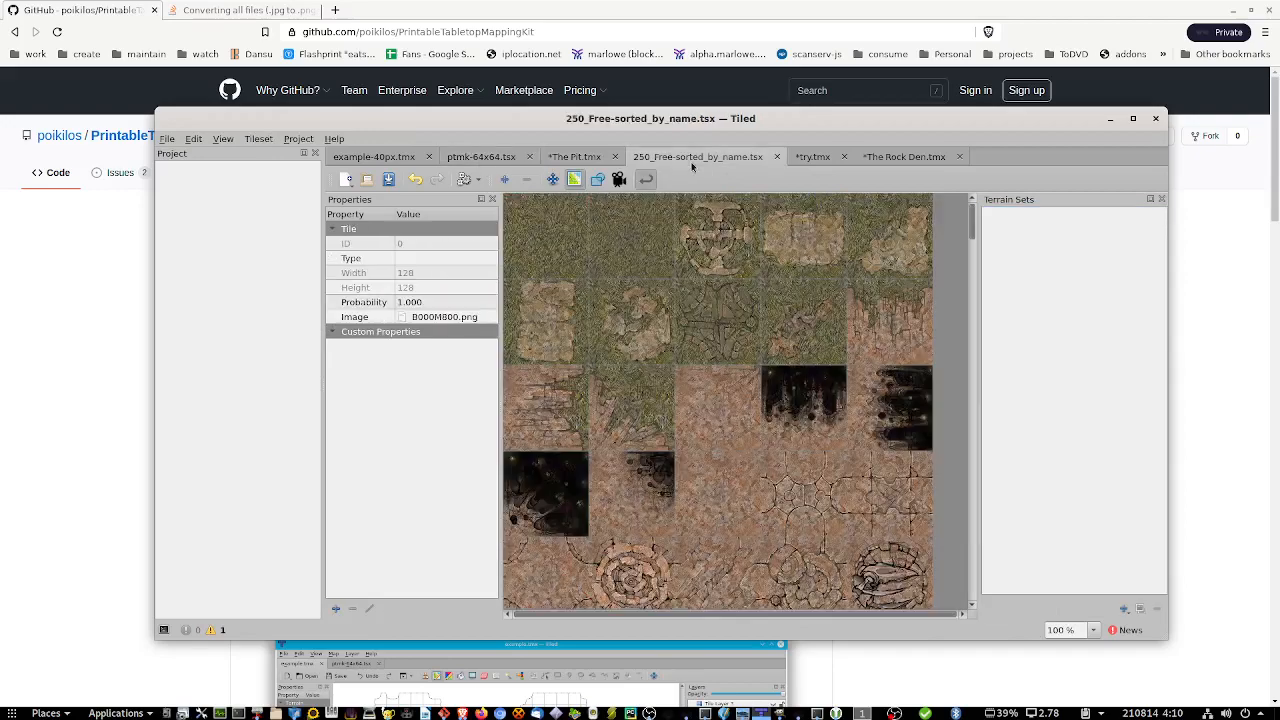
pyautogui.click(890, 160)
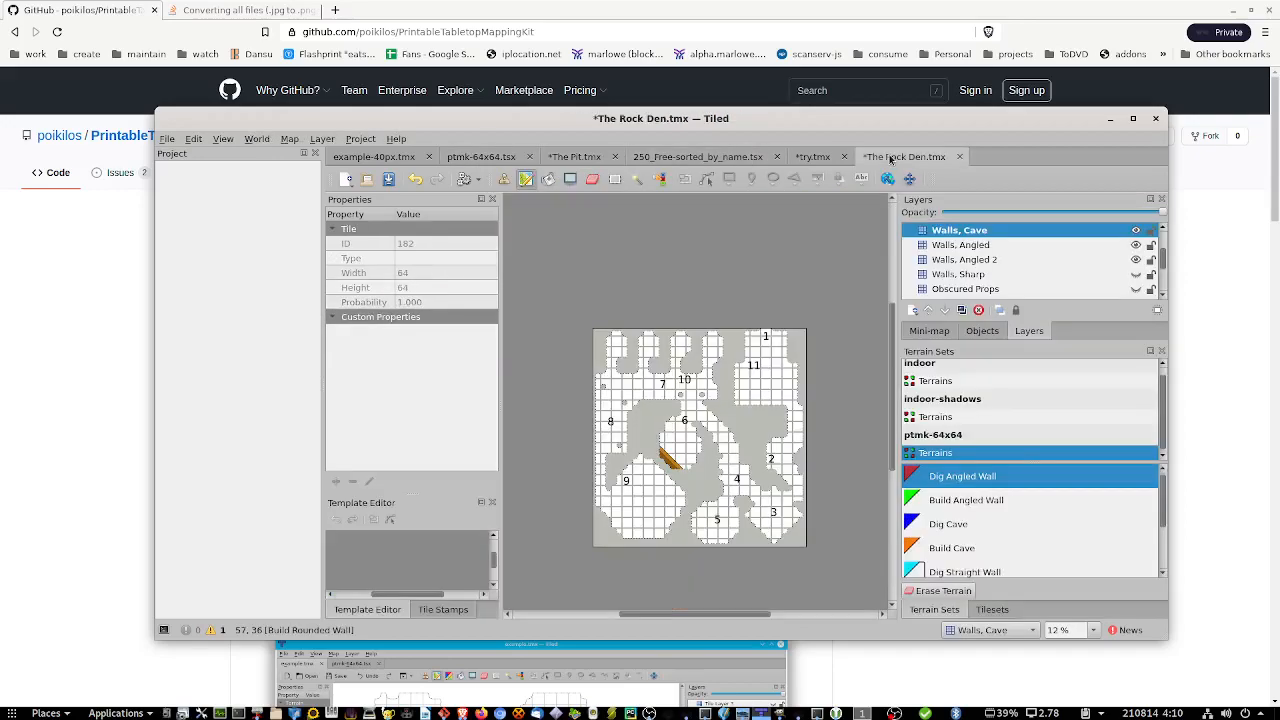
# Step: Return to the try.tmx map and try painting Build Rounded Wall near the upper edge of the cave area
pyautogui.click(814, 158)
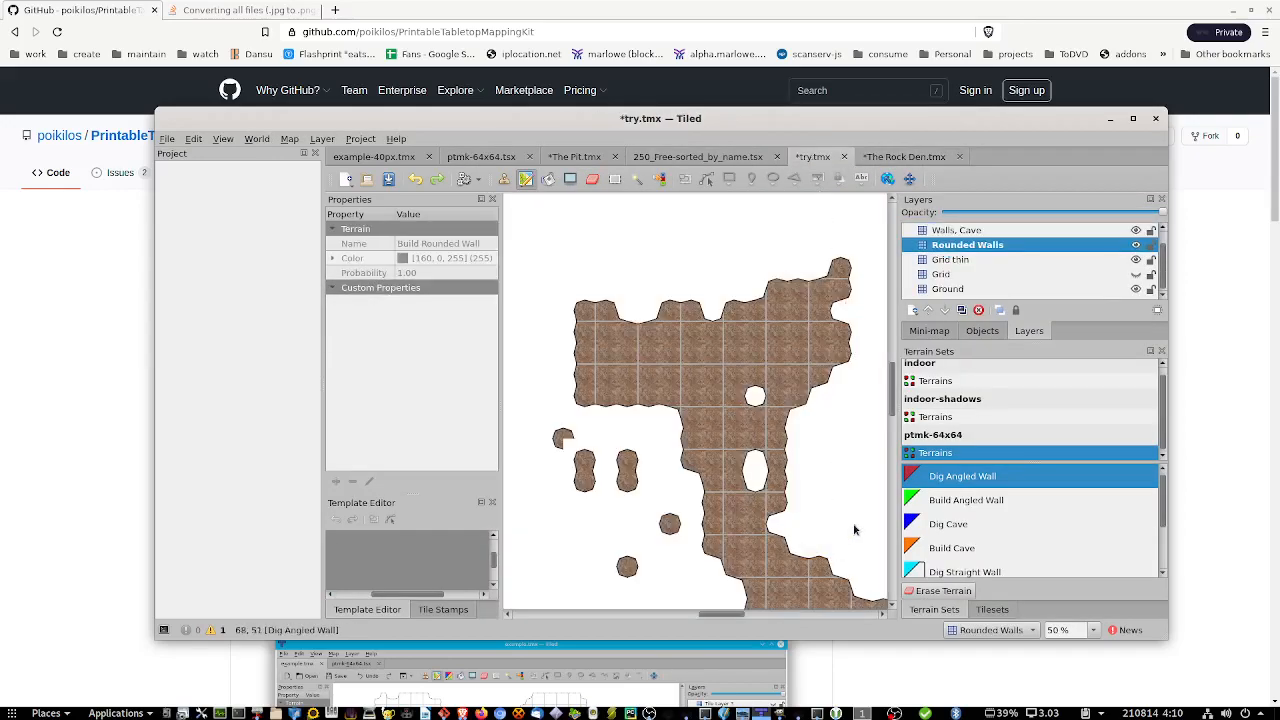
pyautogui.scroll(-3, 1008, 517)
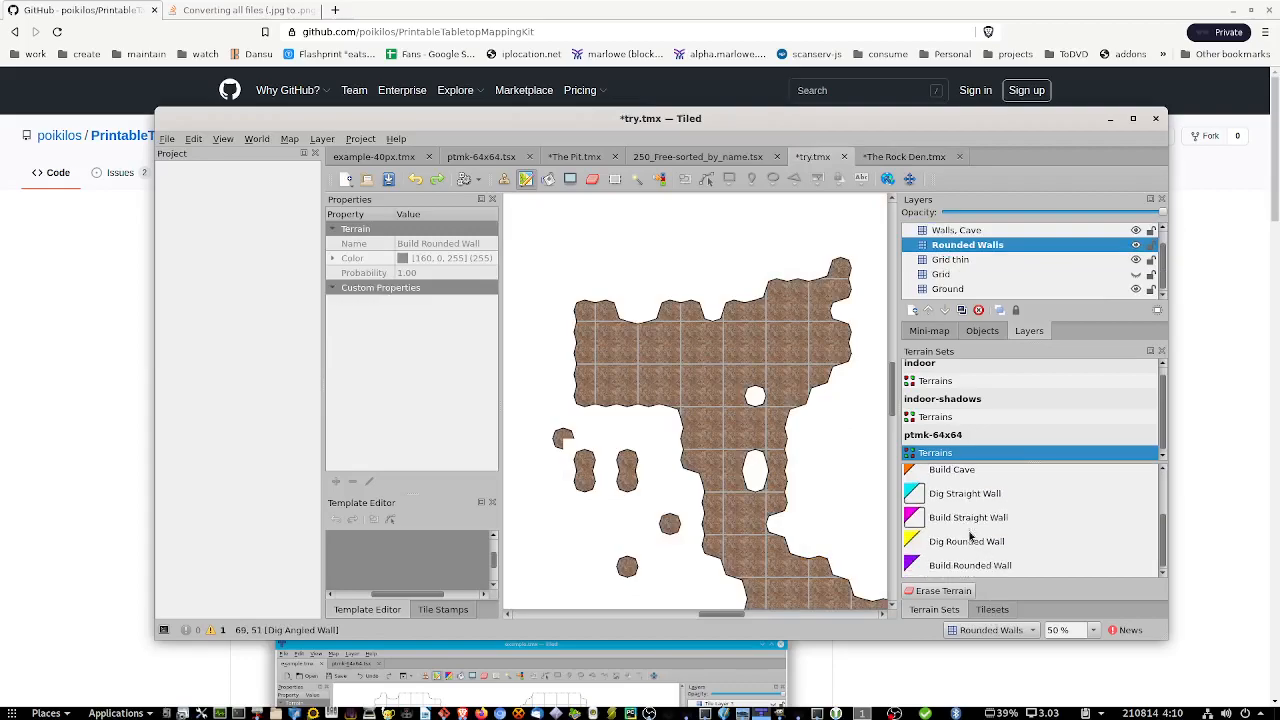
pyautogui.click(970, 565)
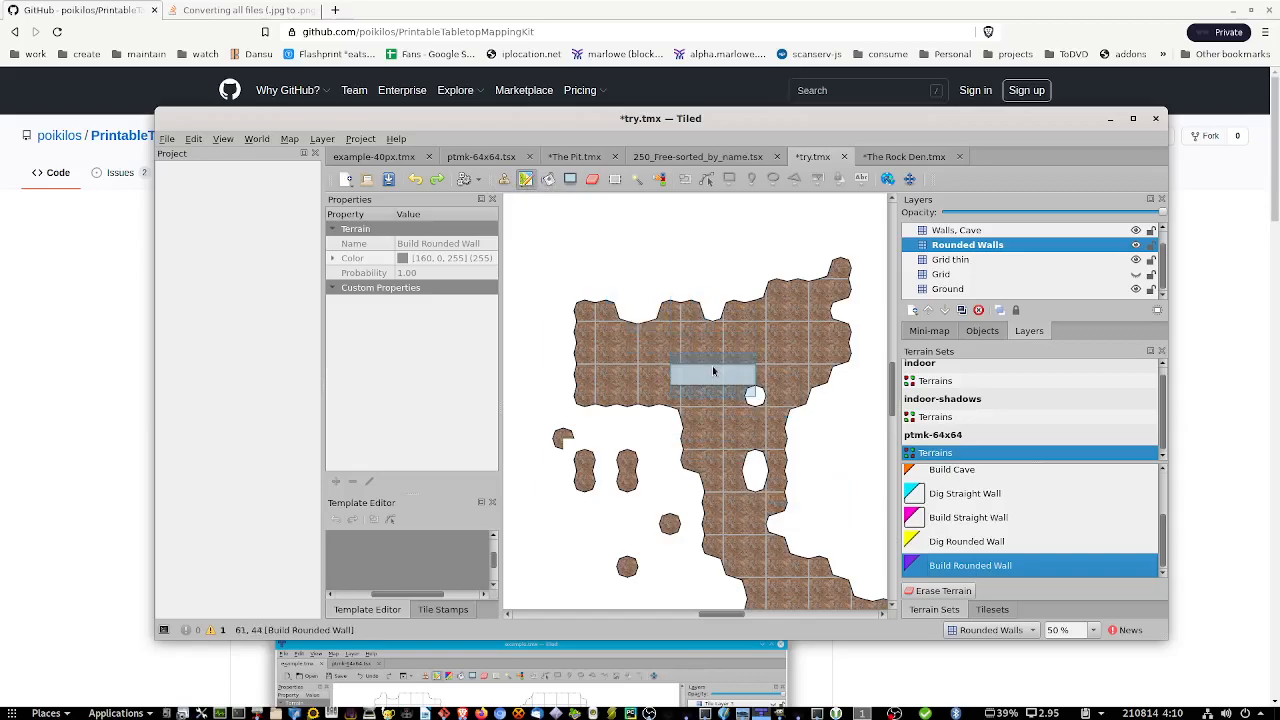
pyautogui.click(504, 178)
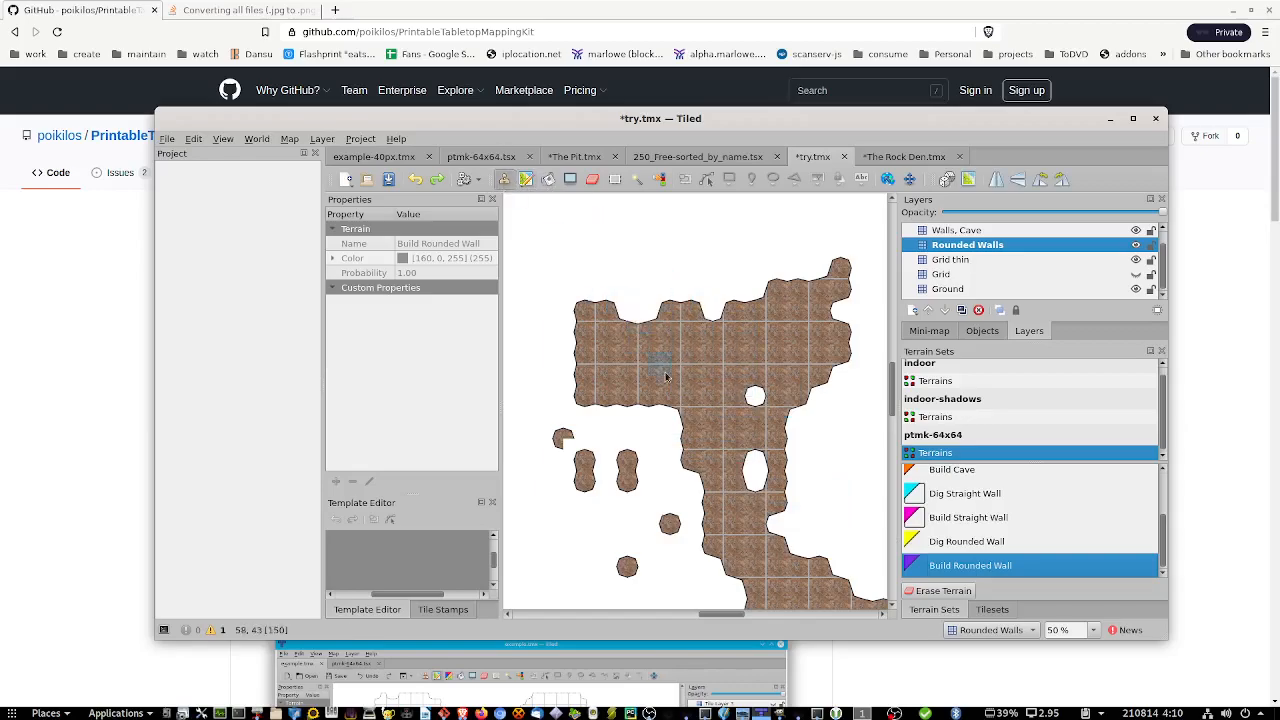
pyautogui.press('t')
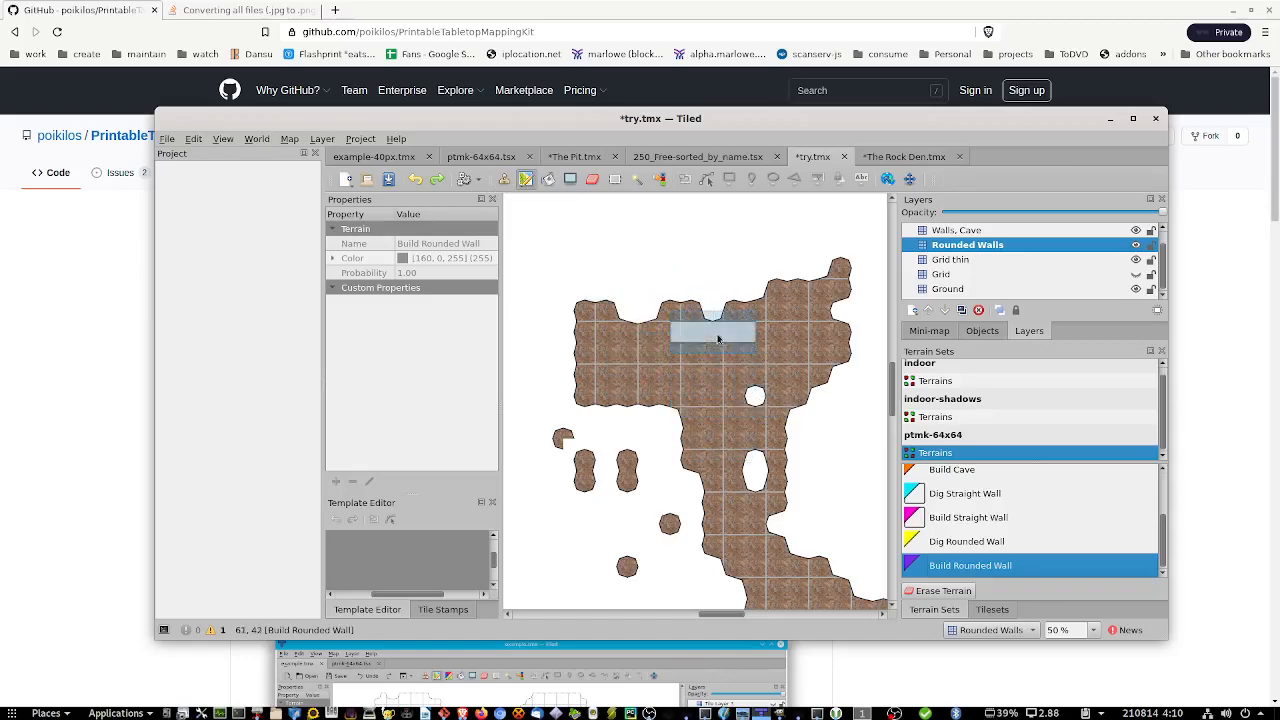
pyautogui.keyDown('ctrl'); pyautogui.scroll(-1, 700, 355); pyautogui.keyUp('ctrl')
pyautogui.moveTo(757, 309)
pyautogui.mouseDown()
pyautogui.moveTo(737, 366)
pyautogui.moveTo(749, 337)
pyautogui.moveTo(675, 381)
pyautogui.moveTo(694, 420)
pyautogui.moveTo(758, 320)
pyautogui.mouseUp()
# Step: Reselect the centre tile of the rounded square for Bucket Fill with the Rounded Walls layer active
pyautogui.click(1000, 610)
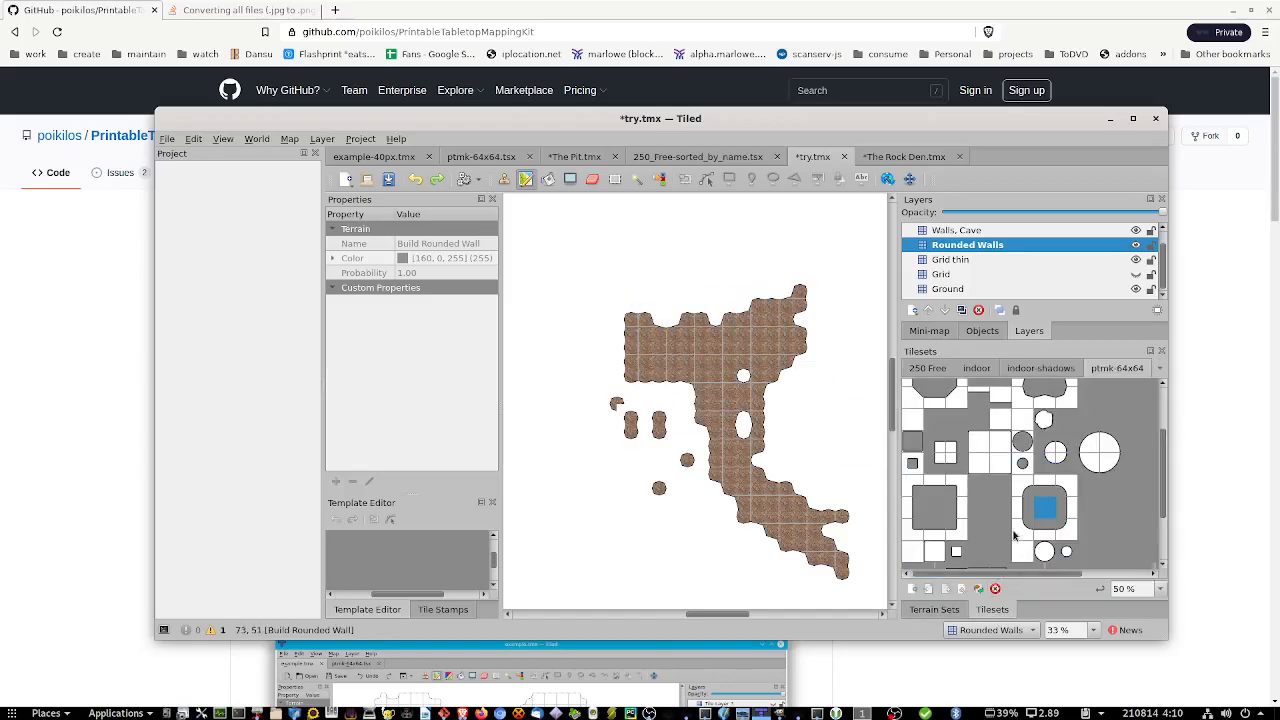
pyautogui.click(1046, 517)
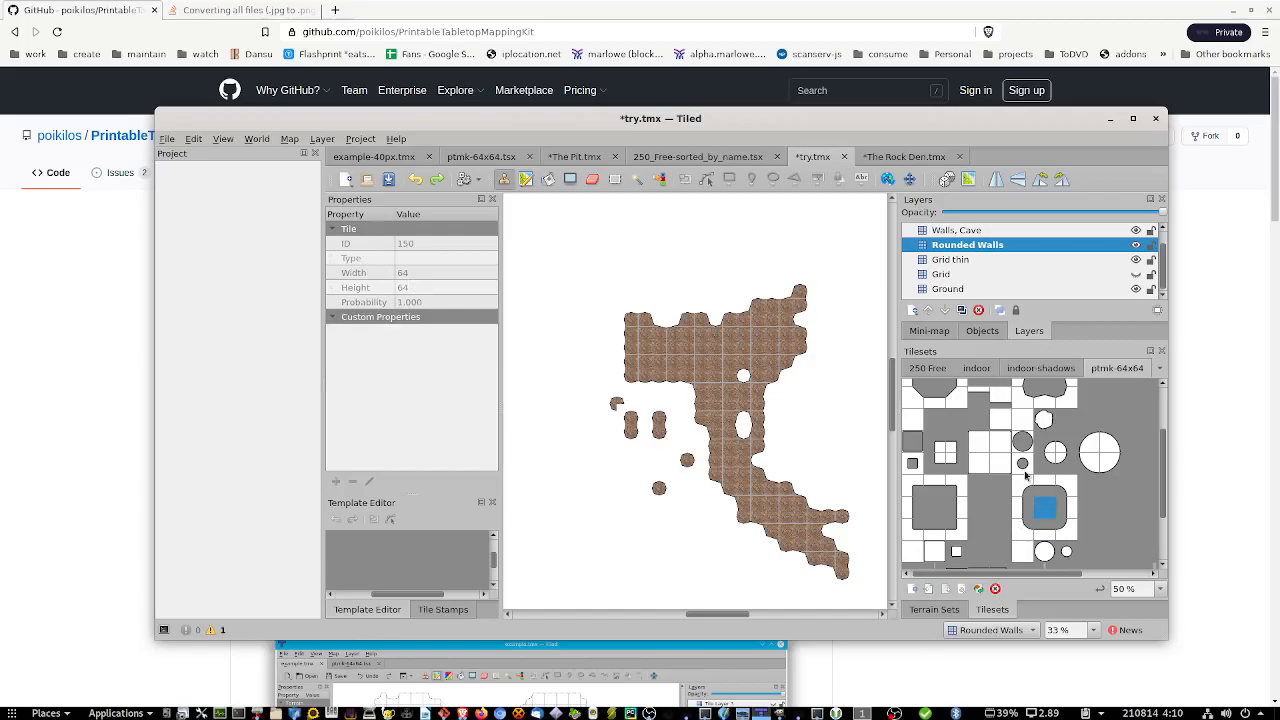
pyautogui.click(548, 179)
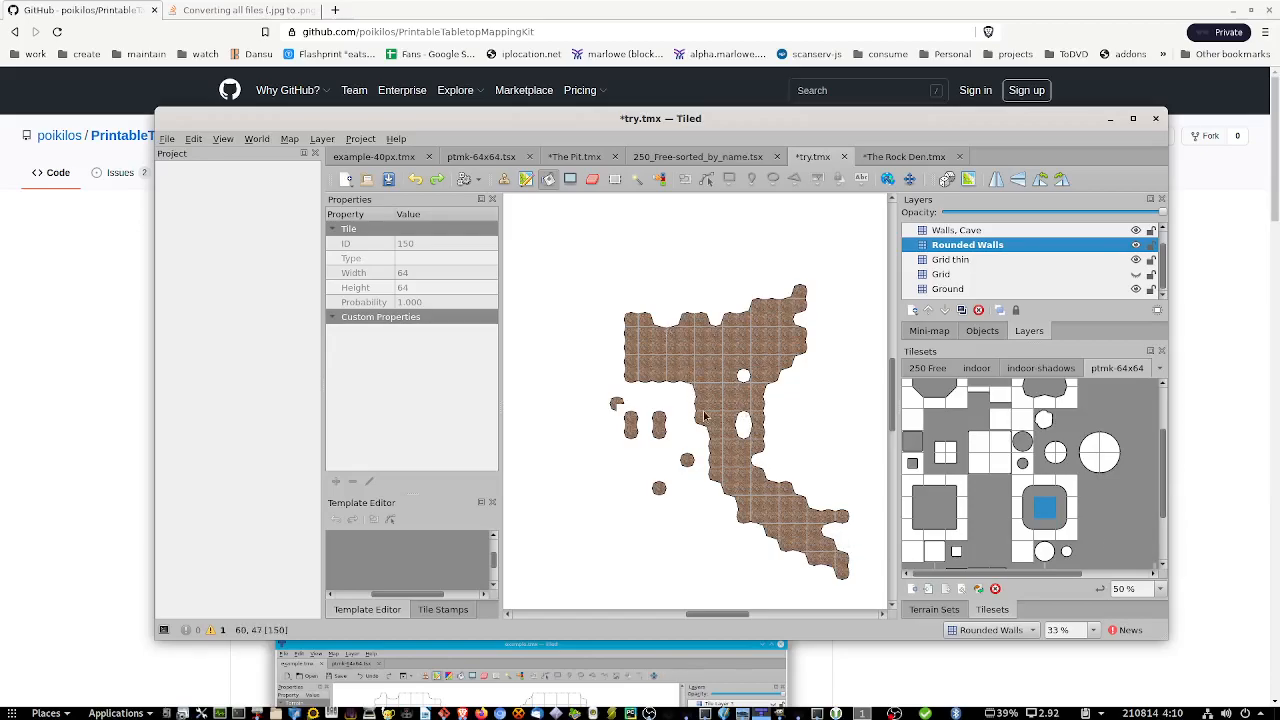
pyautogui.click(995, 248)
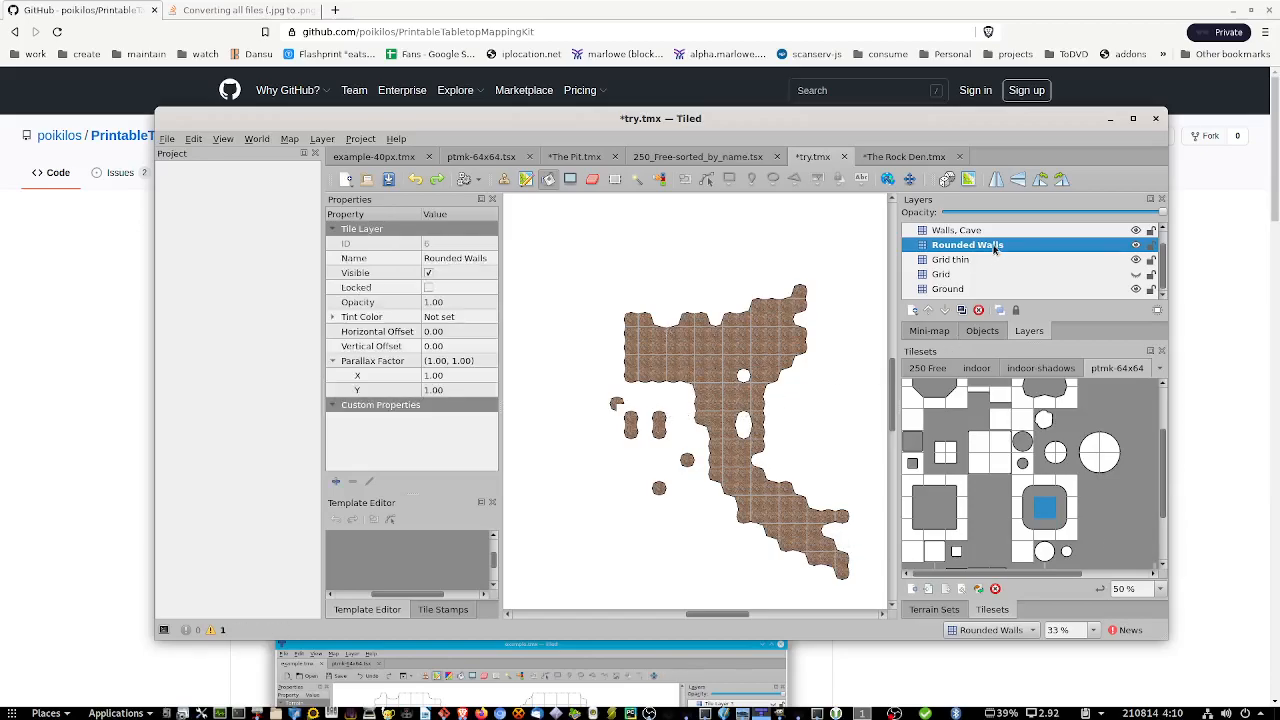
# Step: Try the Dig Rounded Wall and Build Rounded Wall terrains over the cave area and undo the last stroke
pyautogui.click(525, 178)
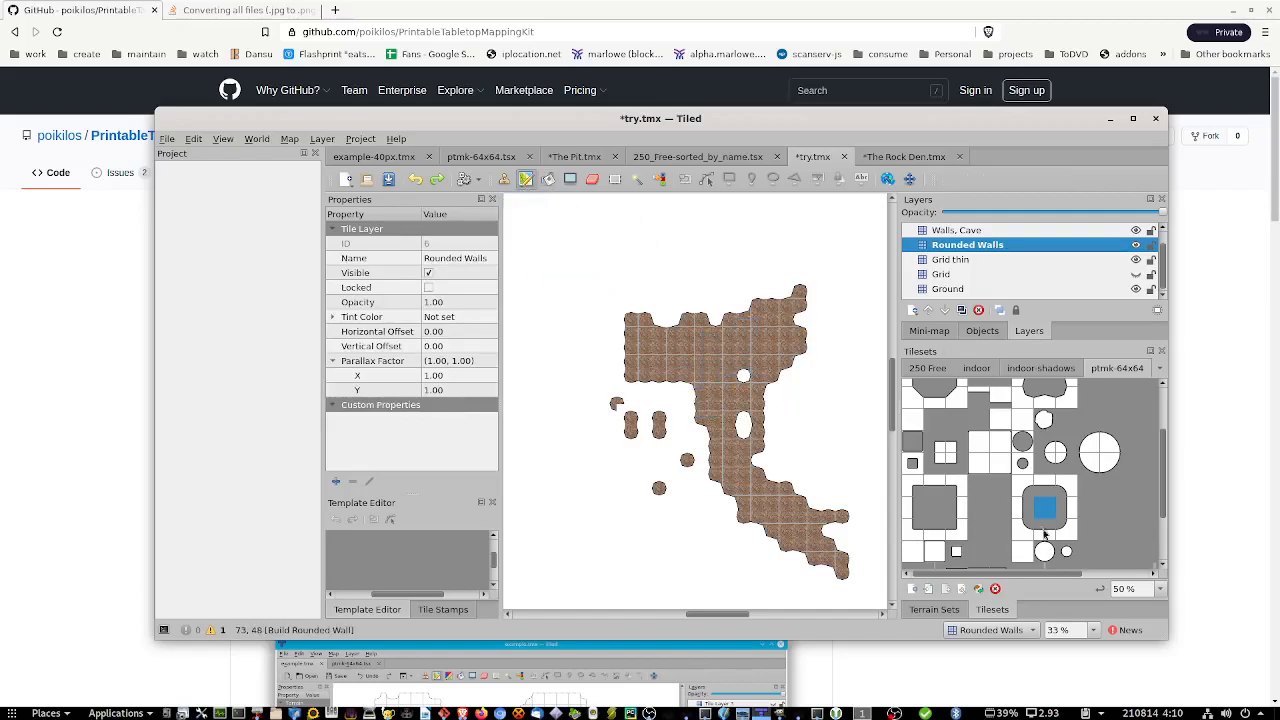
pyautogui.click(944, 610)
pyautogui.click(966, 541)
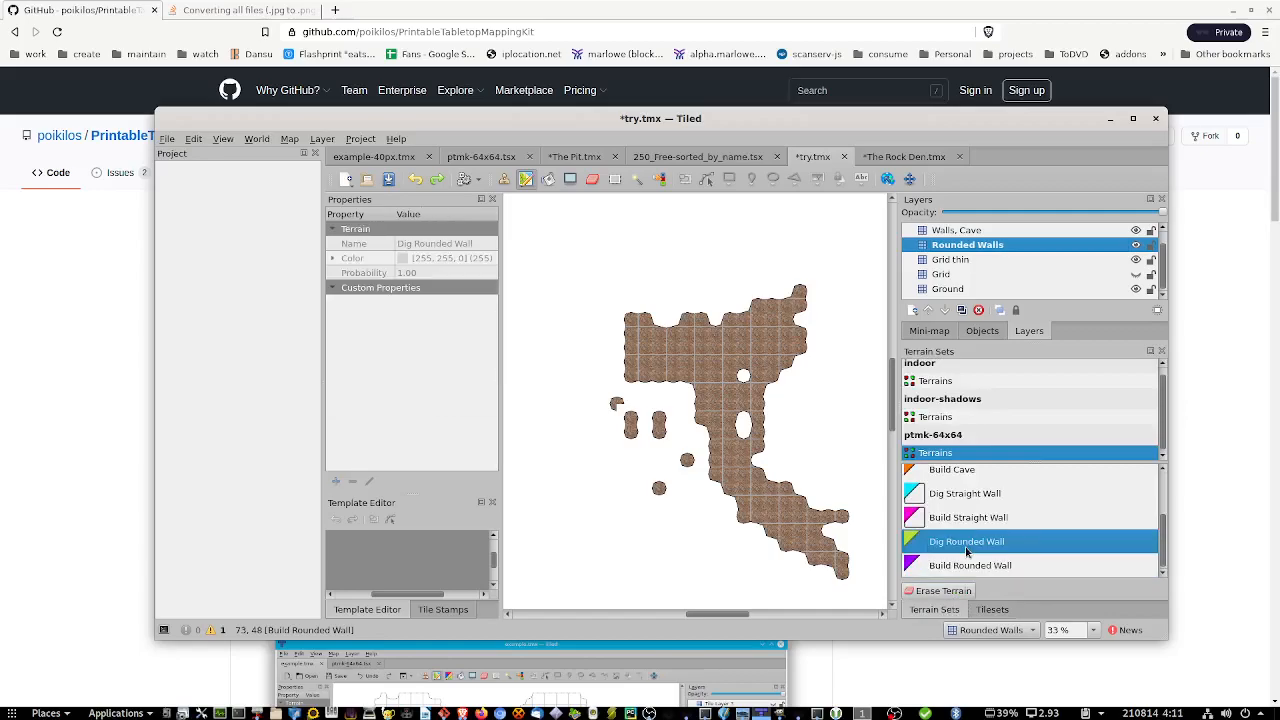
pyautogui.click(960, 565)
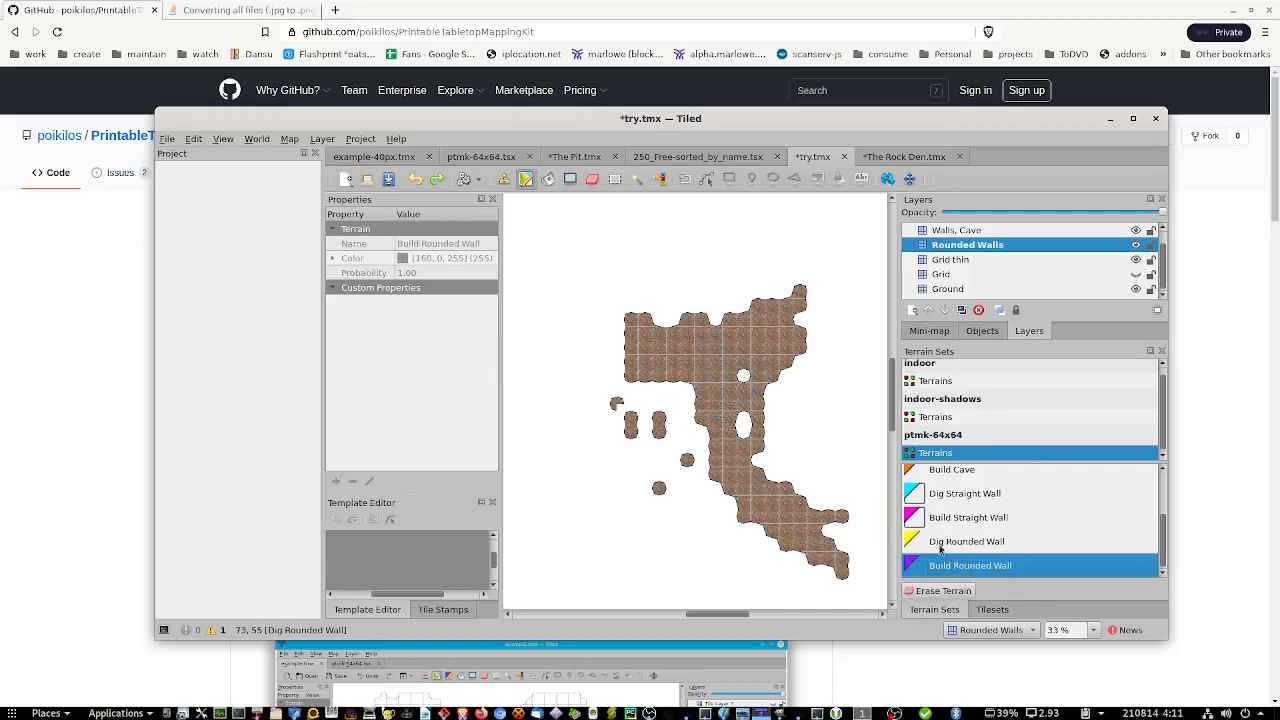
pyautogui.click(978, 545)
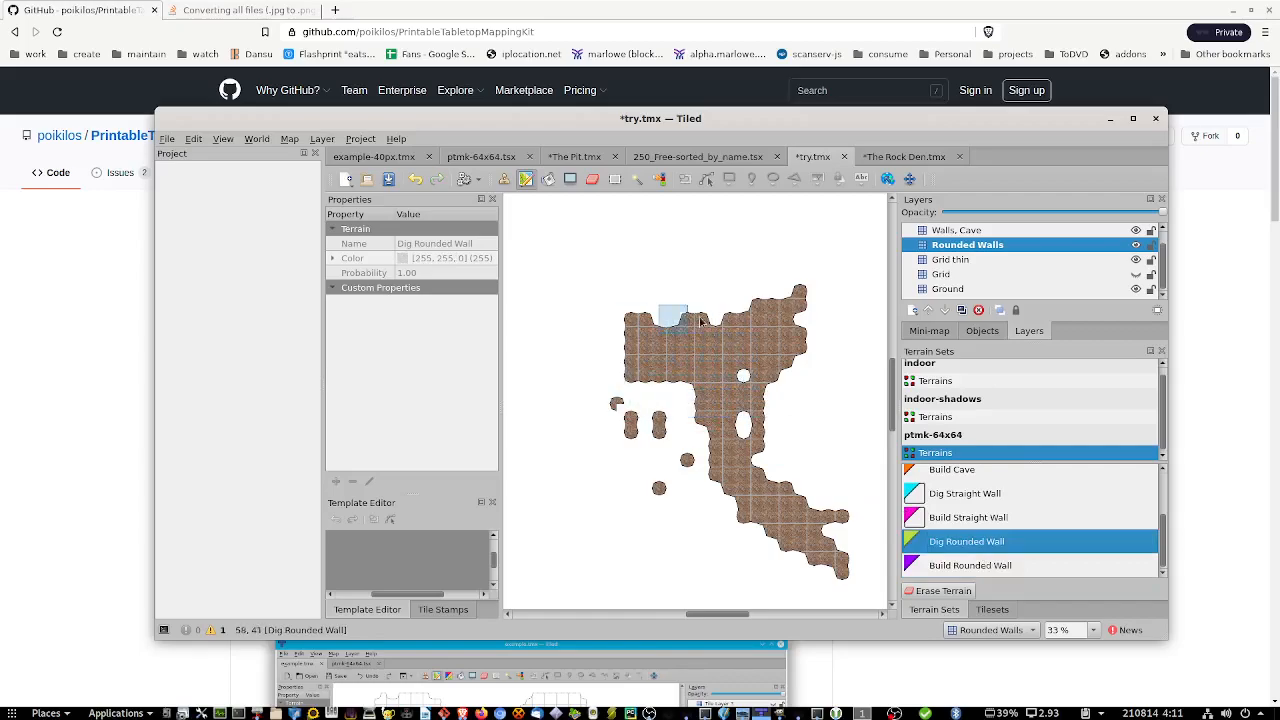
pyautogui.click(960, 565)
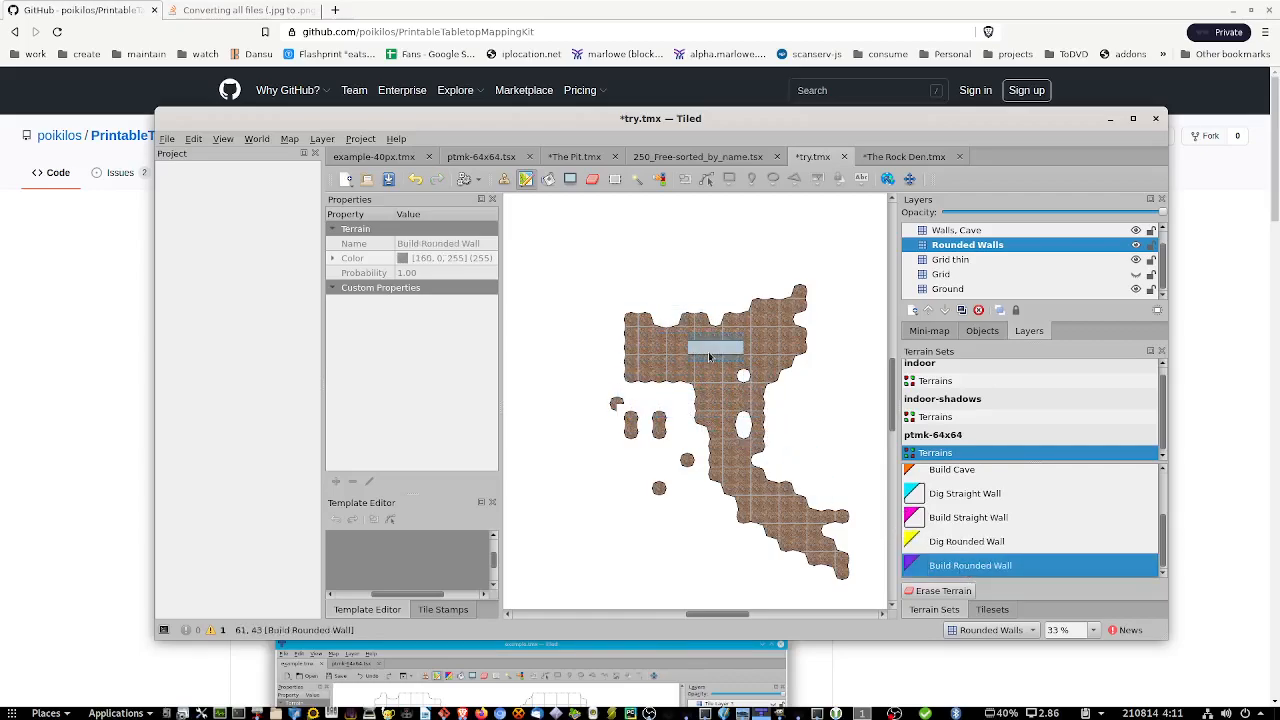
pyautogui.moveTo(718, 393)
pyautogui.mouseDown()
pyautogui.moveTo(714, 366)
pyautogui.moveTo(690, 372)
pyautogui.moveTo(723, 371)
pyautogui.mouseUp()
pyautogui.hotkey('ctrl', 'z')
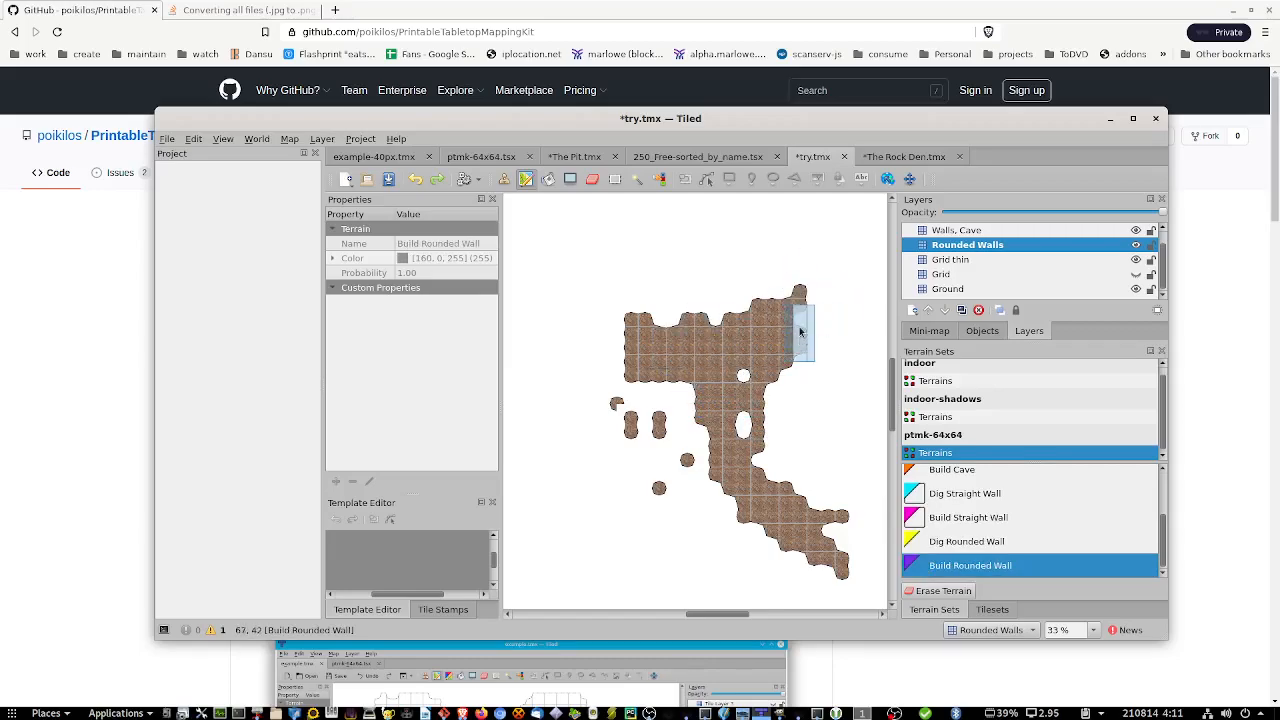
# Step: Compare the Dig and Build Rounded Wall terrains with the straight wall and cave terrains in the ptmk-64x64 tileset
pyautogui.click(485, 157)
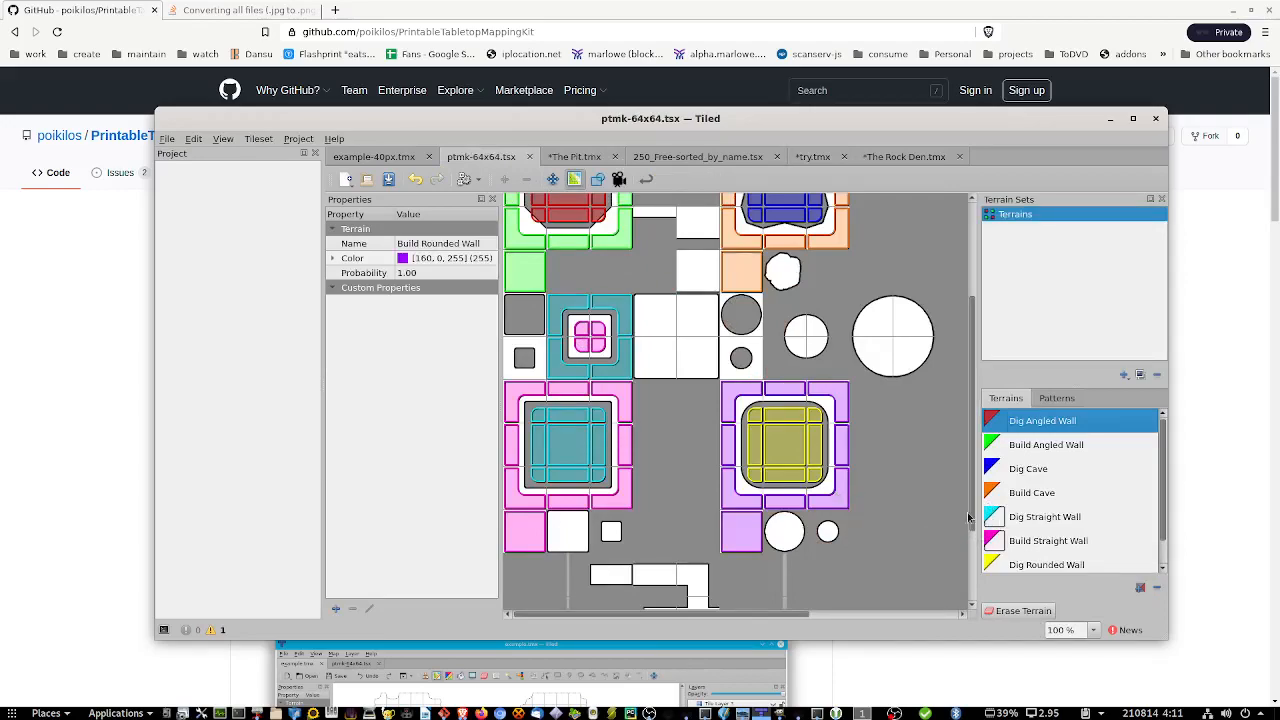
pyautogui.scroll(-1, 1054, 562)
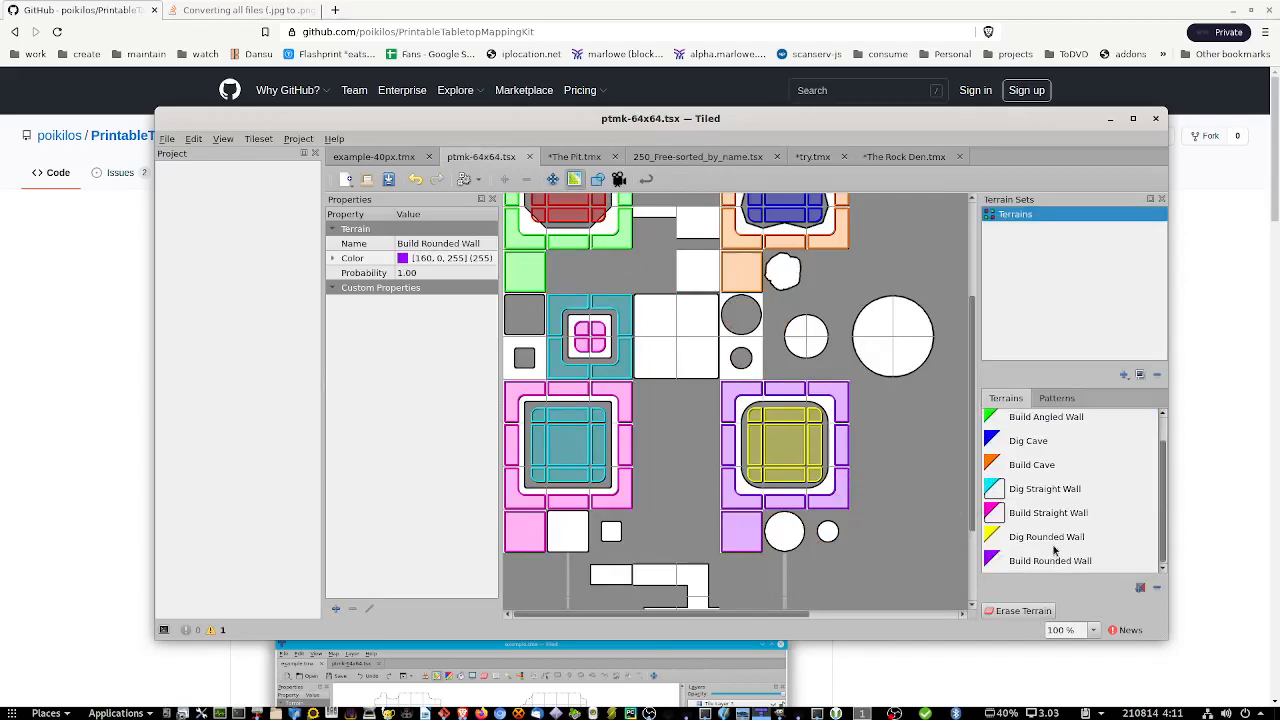
pyautogui.click(1054, 546)
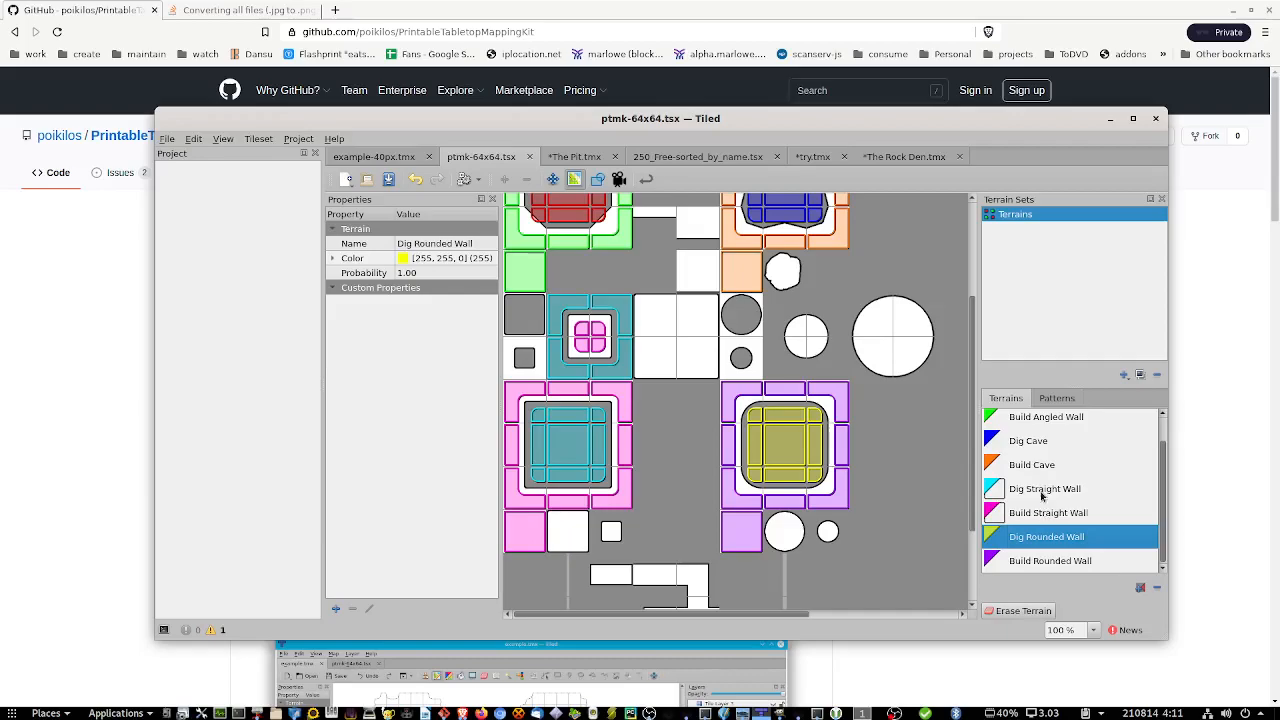
pyautogui.click(1042, 490)
pyautogui.click(1074, 468)
pyautogui.click(1068, 495)
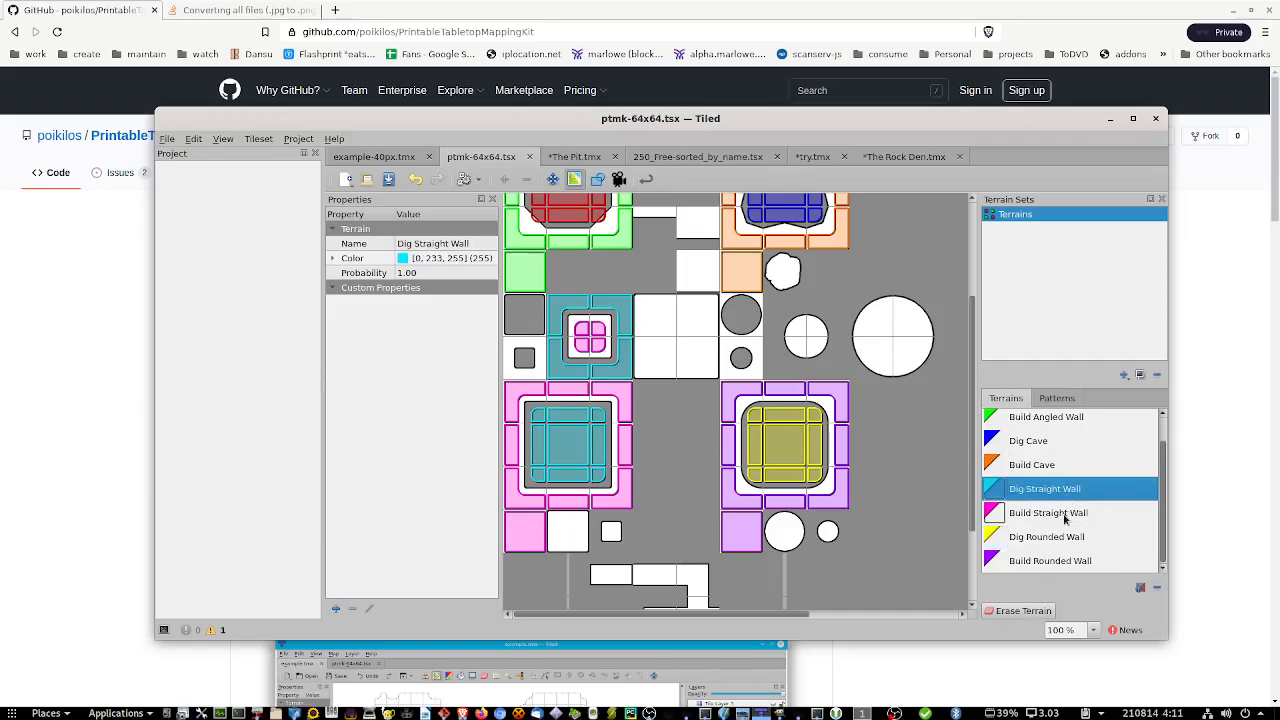
pyautogui.click(1052, 540)
pyautogui.click(1053, 563)
pyautogui.click(1049, 538)
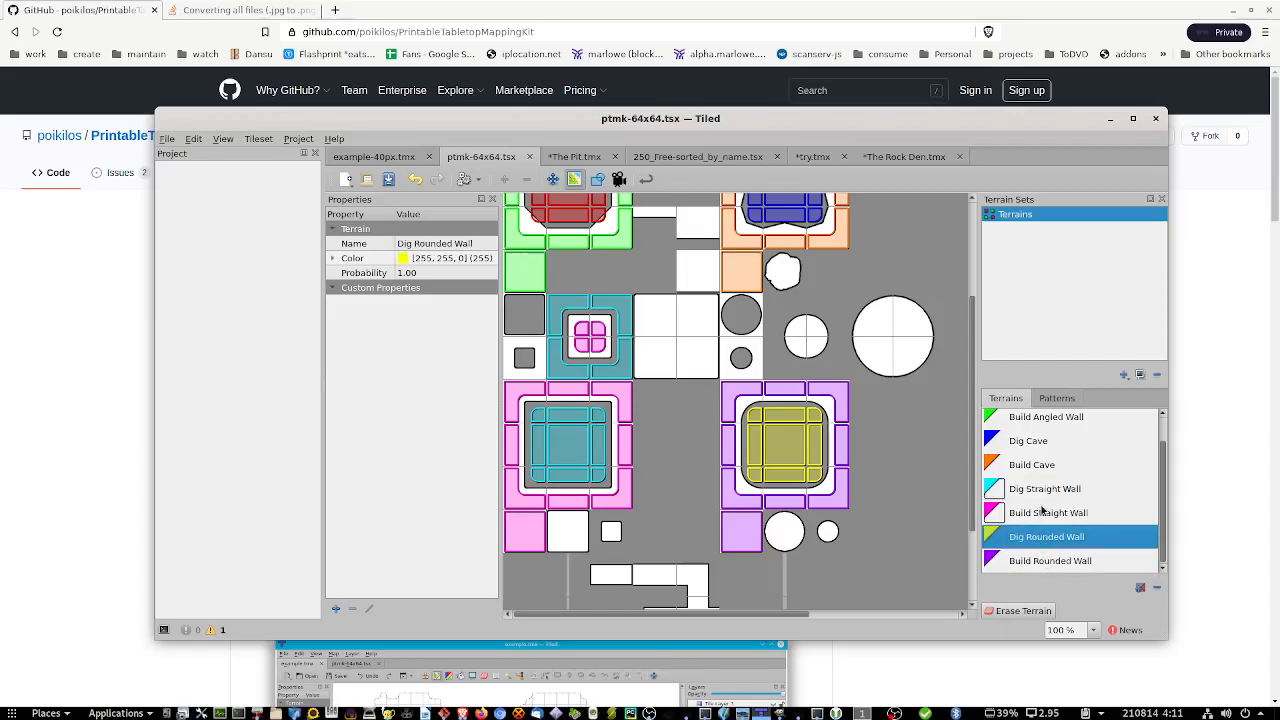
pyautogui.click(1046, 497)
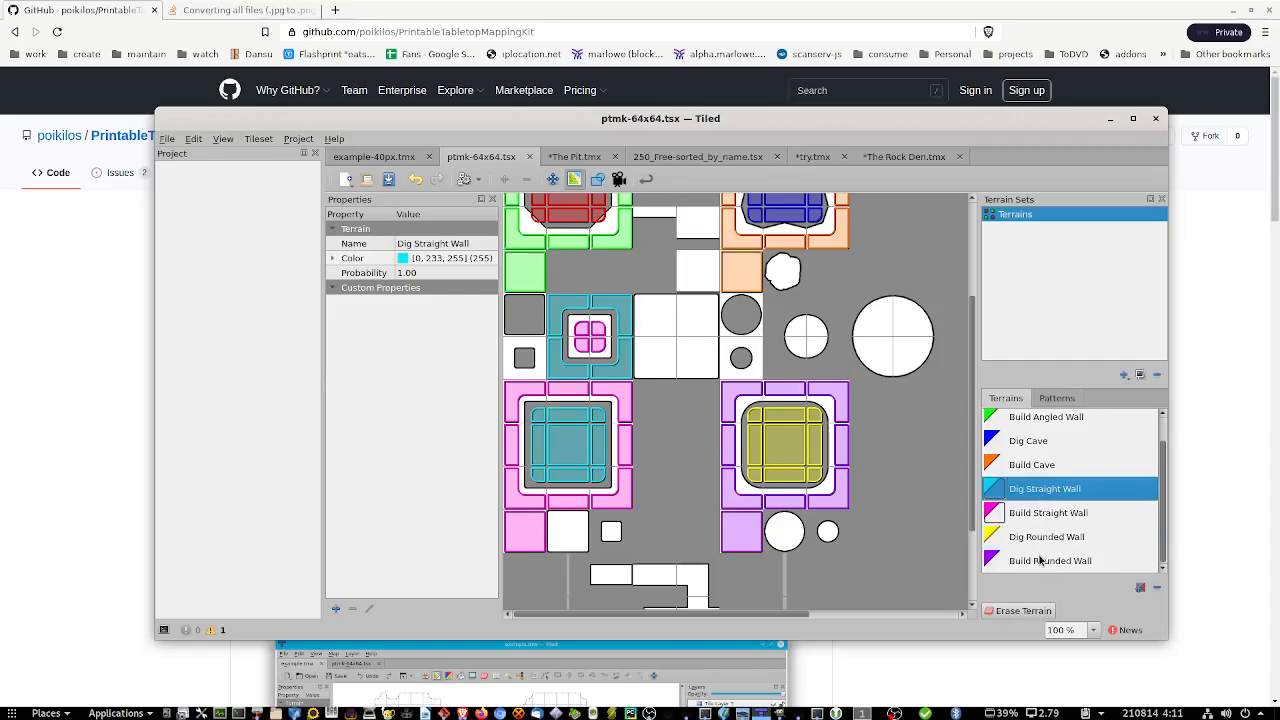
# Step: Compare how the Dig Rounded Wall, Build Rounded Wall and Dig Cave terrains are marked on the tileset's tiles
pyautogui.click(1040, 560)
pyautogui.click(1047, 538)
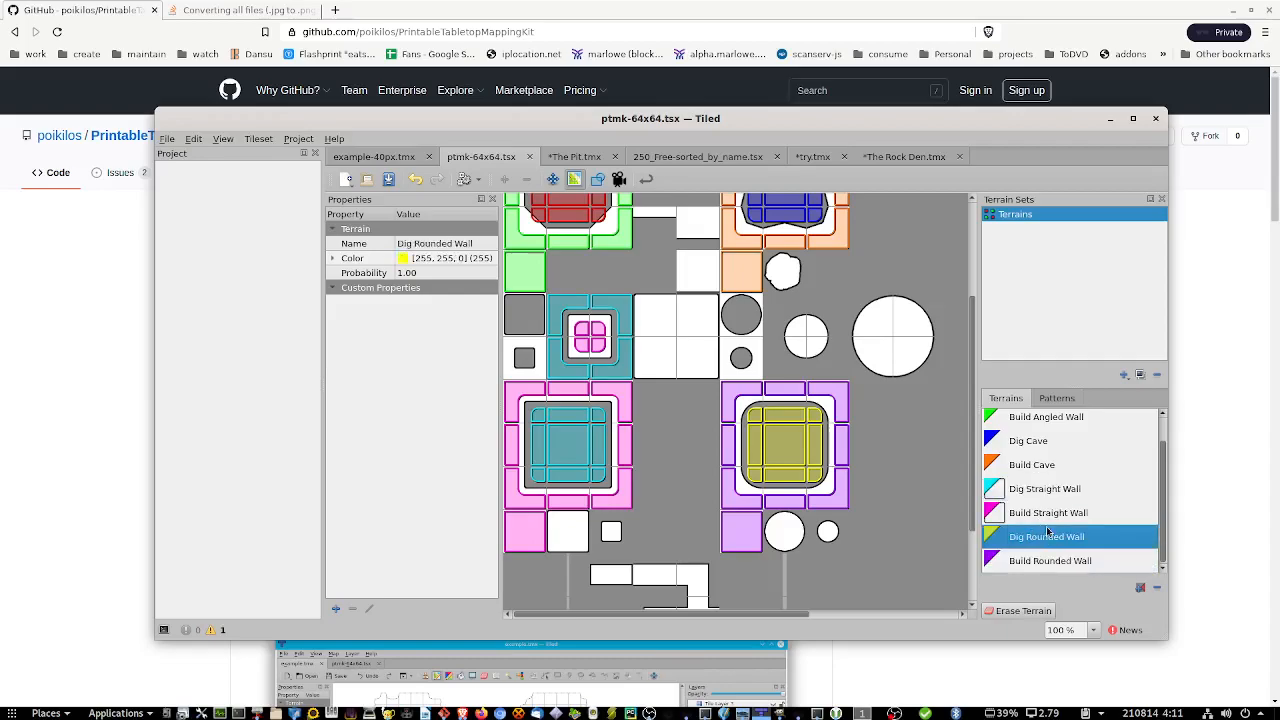
pyautogui.click(1039, 444)
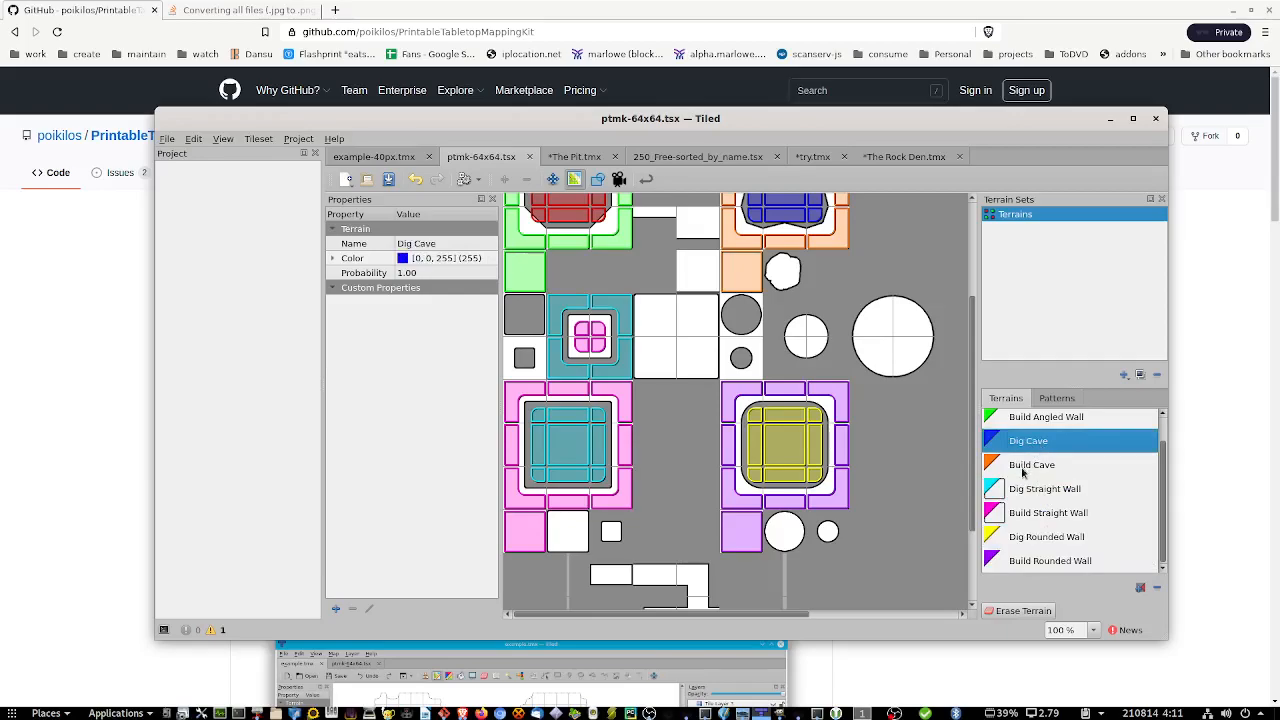
pyautogui.scroll(1, 1024, 470)
pyautogui.scroll(3, 842, 473)
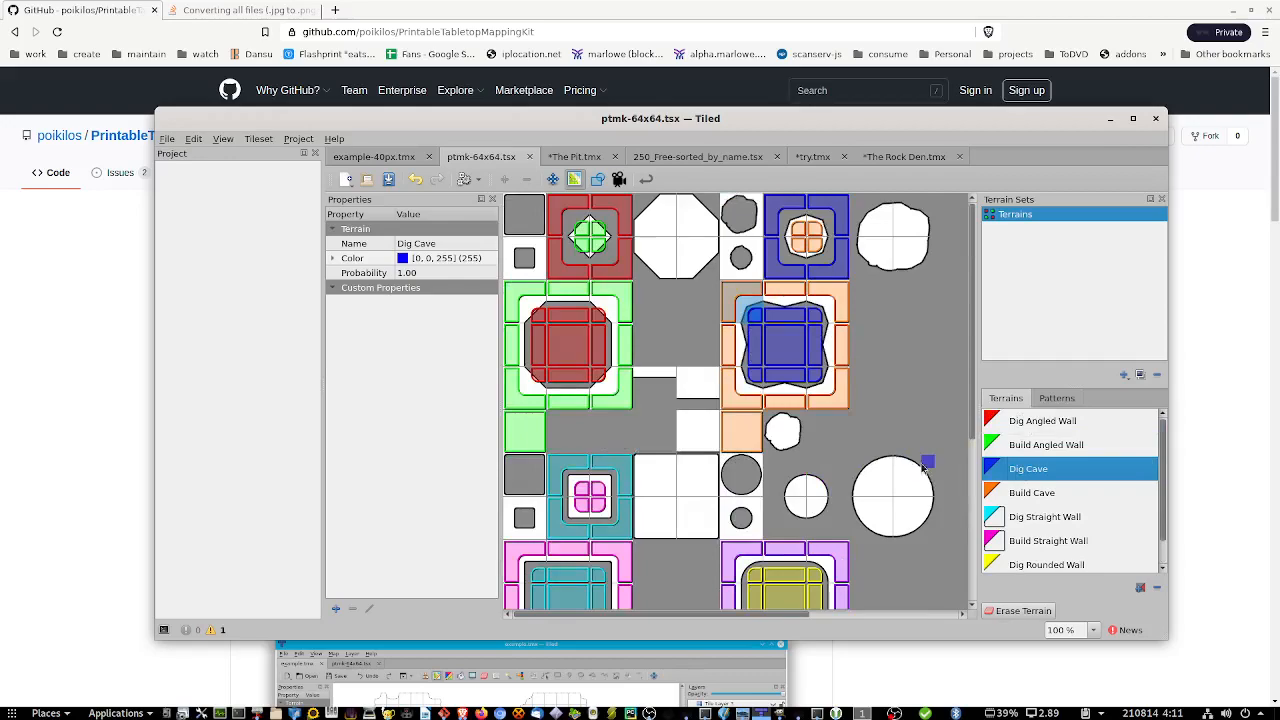
pyautogui.scroll(-1, 889, 486)
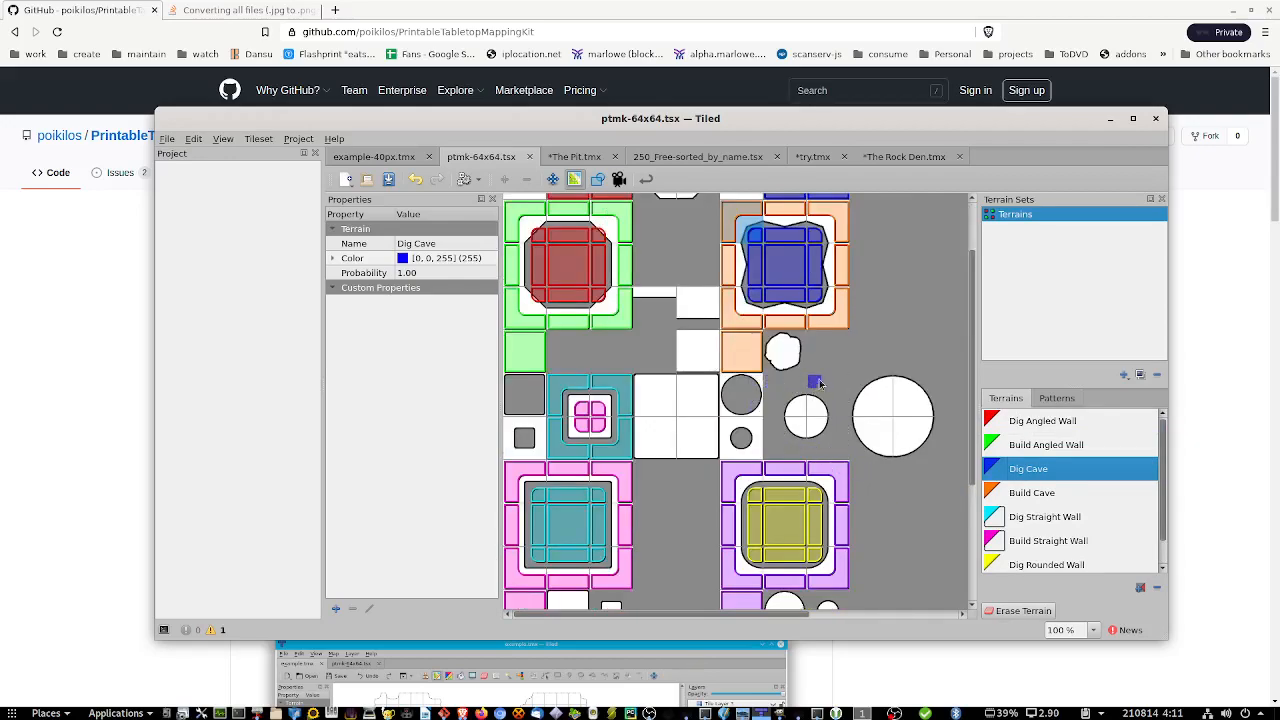
pyautogui.scroll(1, 827, 313)
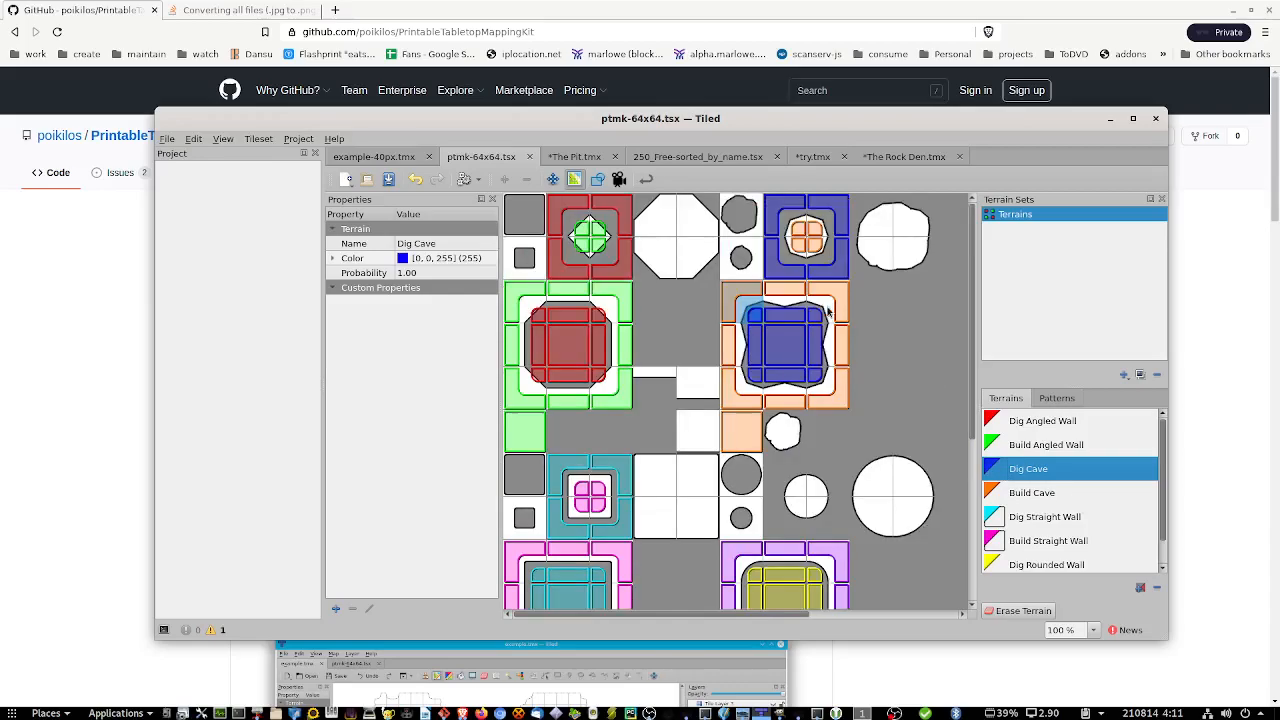
pyautogui.scroll(-2, 836, 430)
pyautogui.scroll(2, 836, 430)
pyautogui.scroll(-1, 1050, 503)
# Step: Mark the outer parts of the four tiles around the small white circle with the Dig Rounded Wall terrain
pyautogui.click(1046, 536)
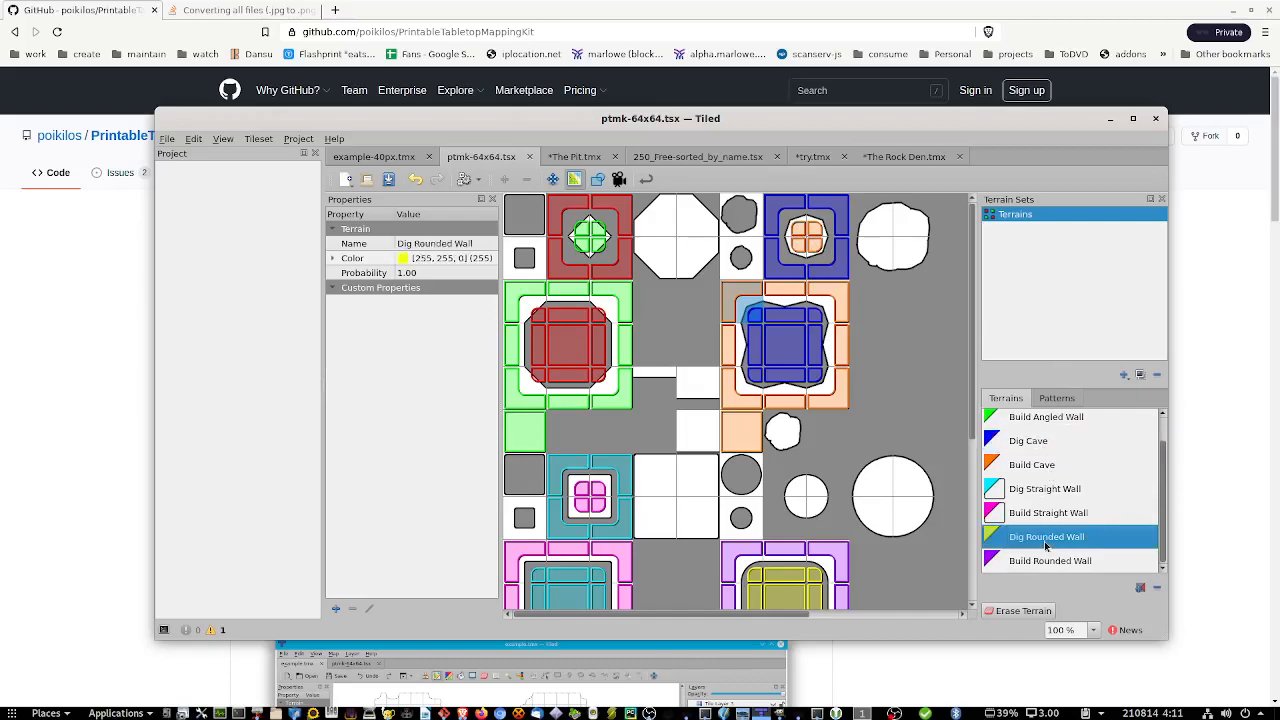
pyautogui.scroll(-3, 860, 460)
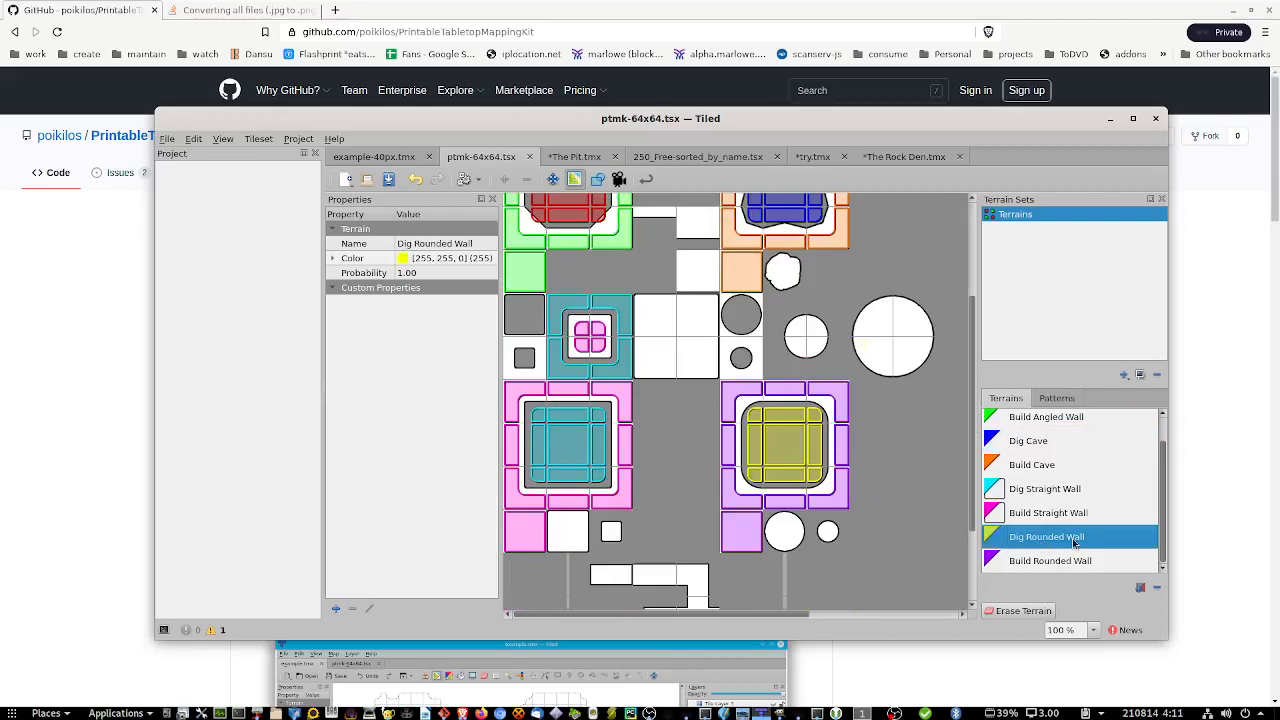
pyautogui.scroll(3, 900, 465)
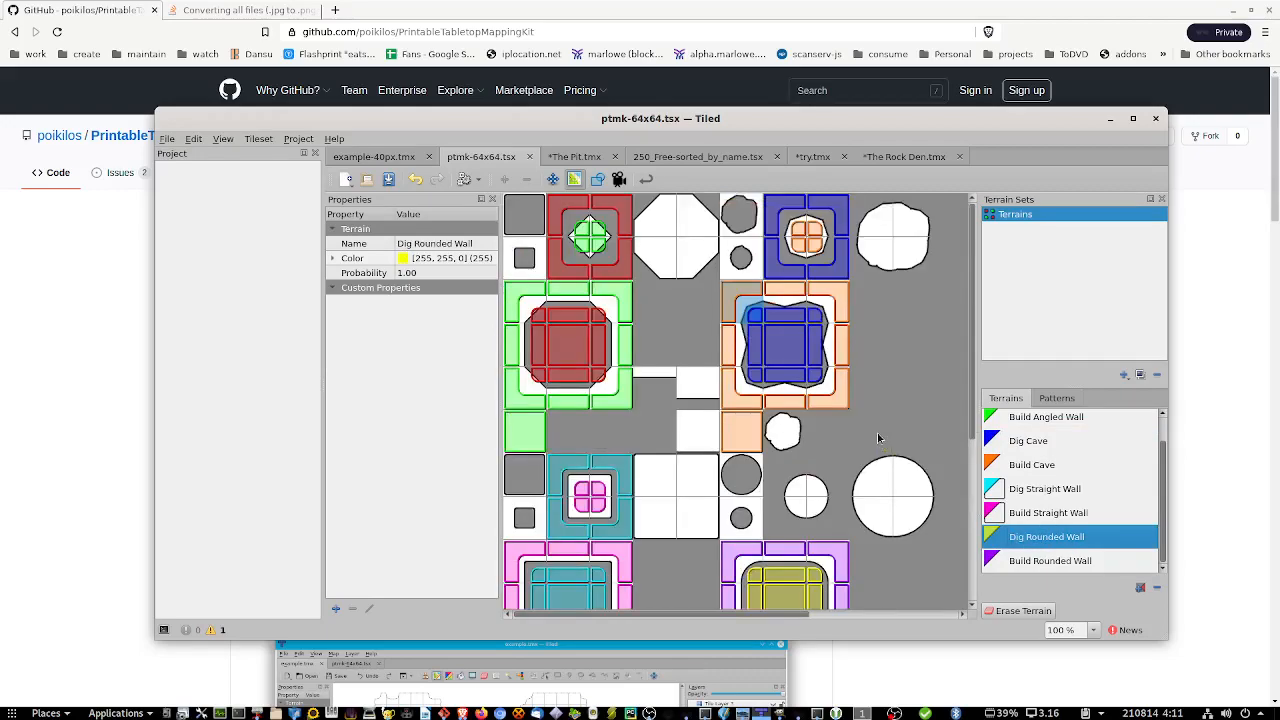
pyautogui.moveTo(772, 463)
pyautogui.mouseDown()
pyautogui.moveTo(845, 482)
pyautogui.moveTo(840, 536)
pyautogui.moveTo(772, 530)
pyautogui.moveTo(772, 490)
pyautogui.mouseUp()
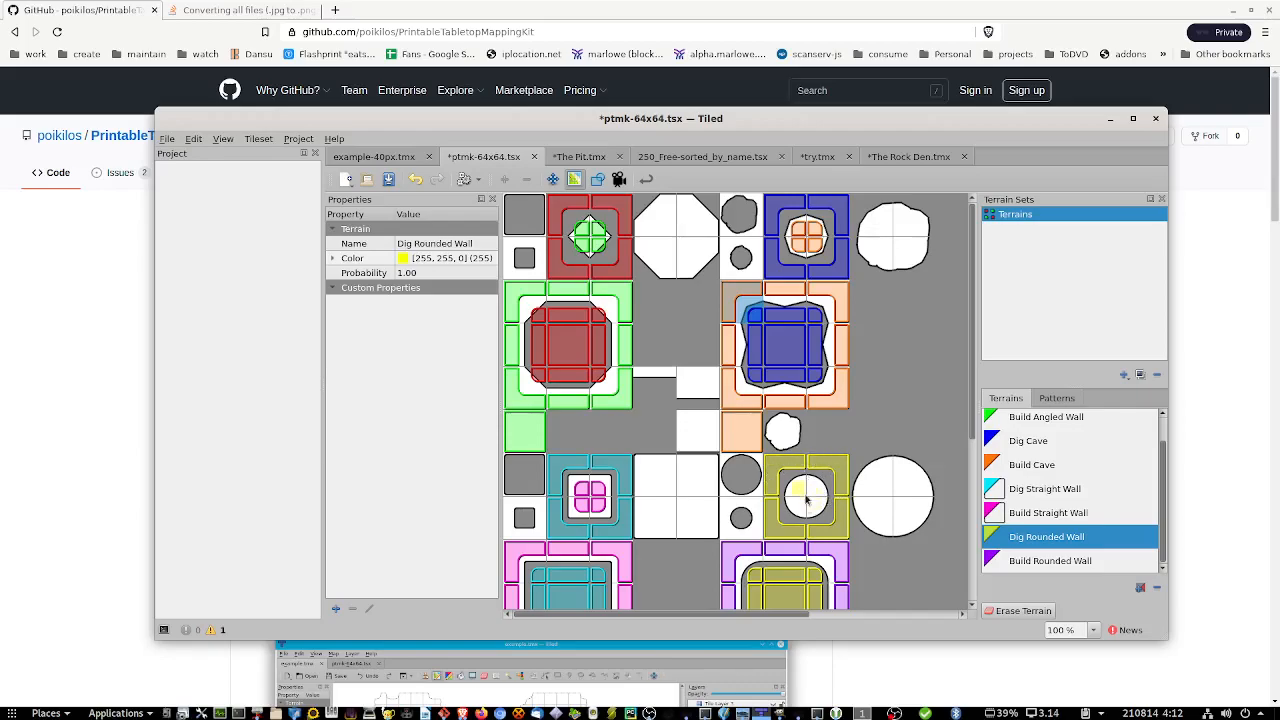
# Step: Mark the four inner corners of the small white circle with Build Rounded Wall and check the rest of the tileset
pyautogui.scroll(-1, 856, 488)
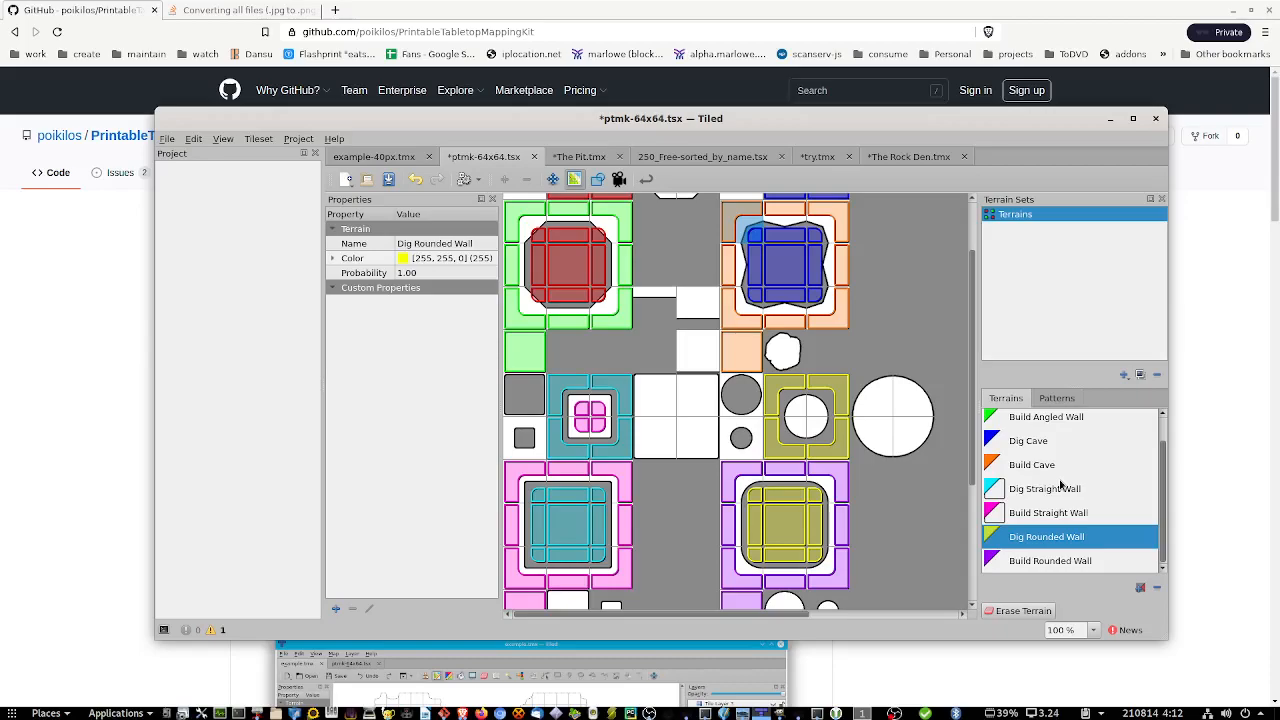
pyautogui.click(1048, 567)
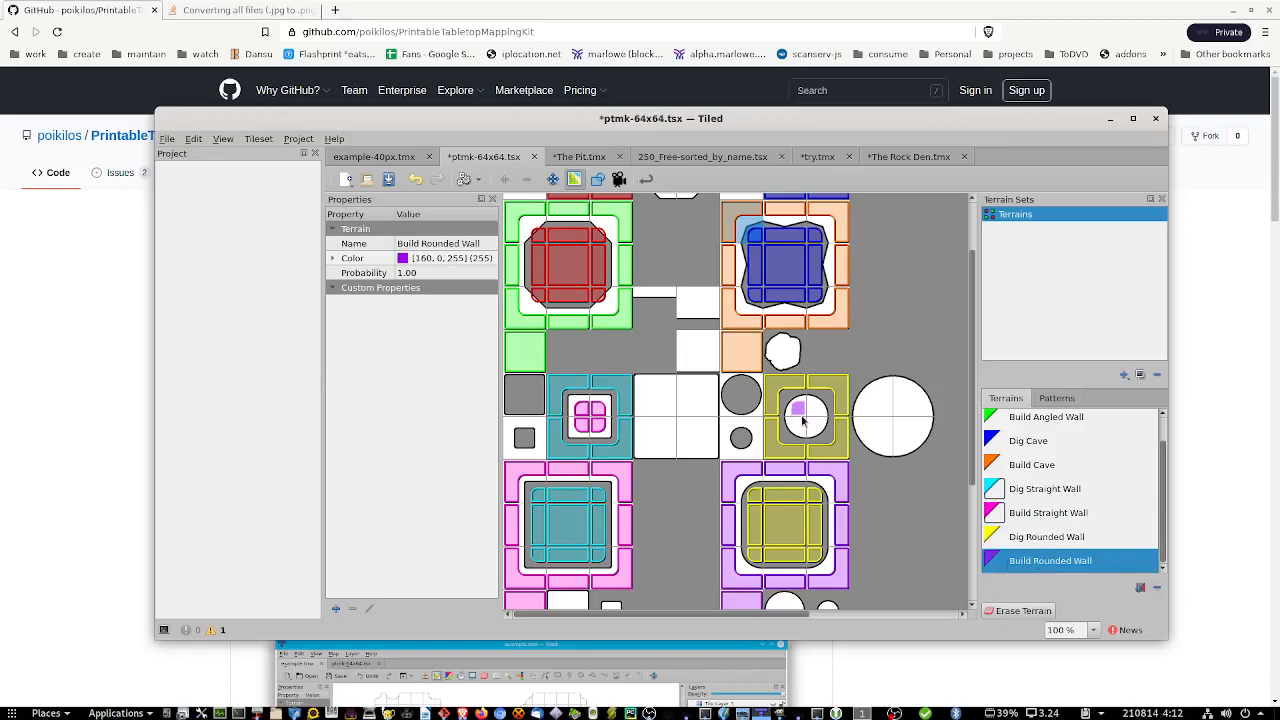
pyautogui.moveTo(802, 418)
pyautogui.mouseDown()
pyautogui.moveTo(816, 410)
pyautogui.moveTo(815, 428)
pyautogui.moveTo(800, 430)
pyautogui.mouseUp()
pyautogui.scroll(-5, 852, 492)
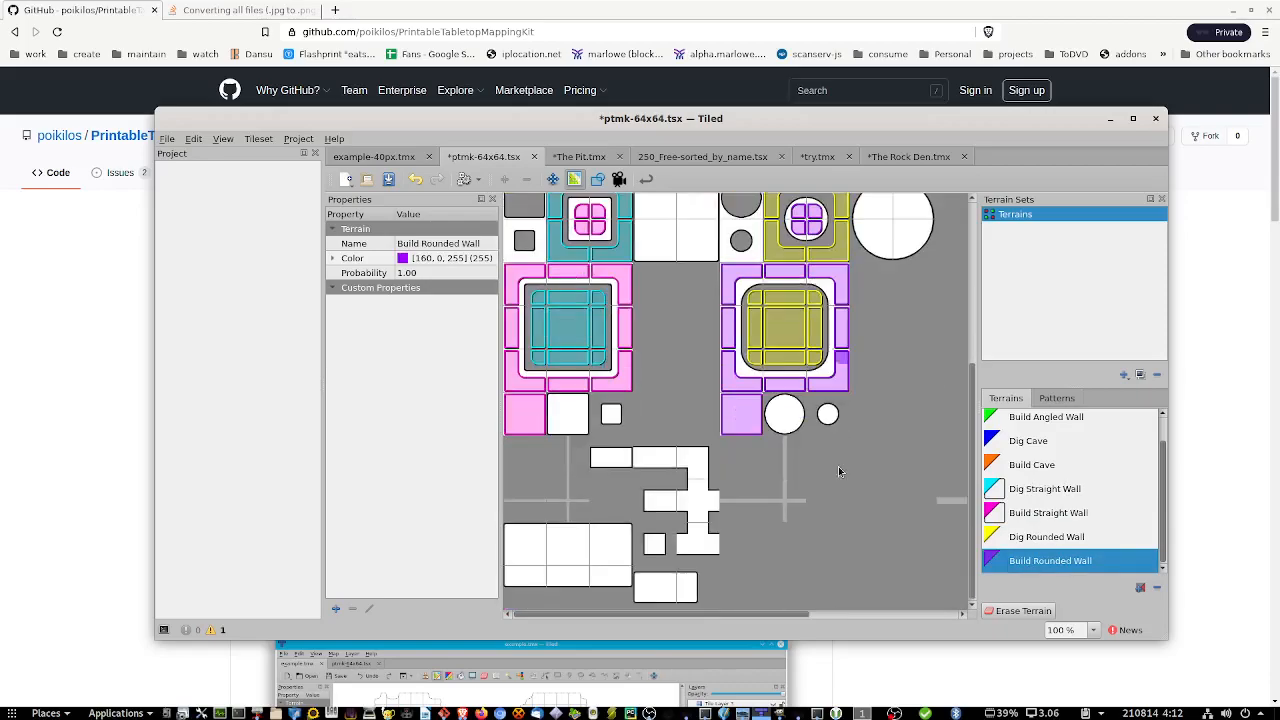
pyautogui.scroll(6, 810, 469)
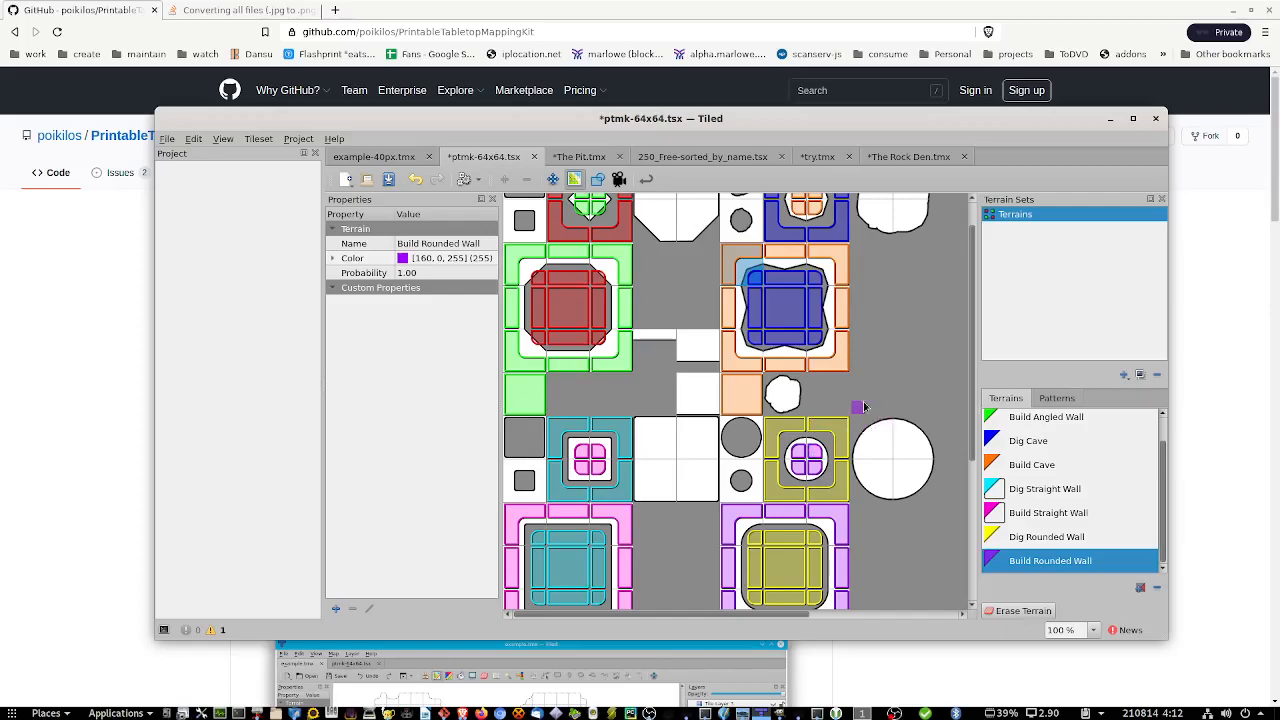
pyautogui.scroll(1, 876, 424)
pyautogui.scroll(-6, 850, 424)
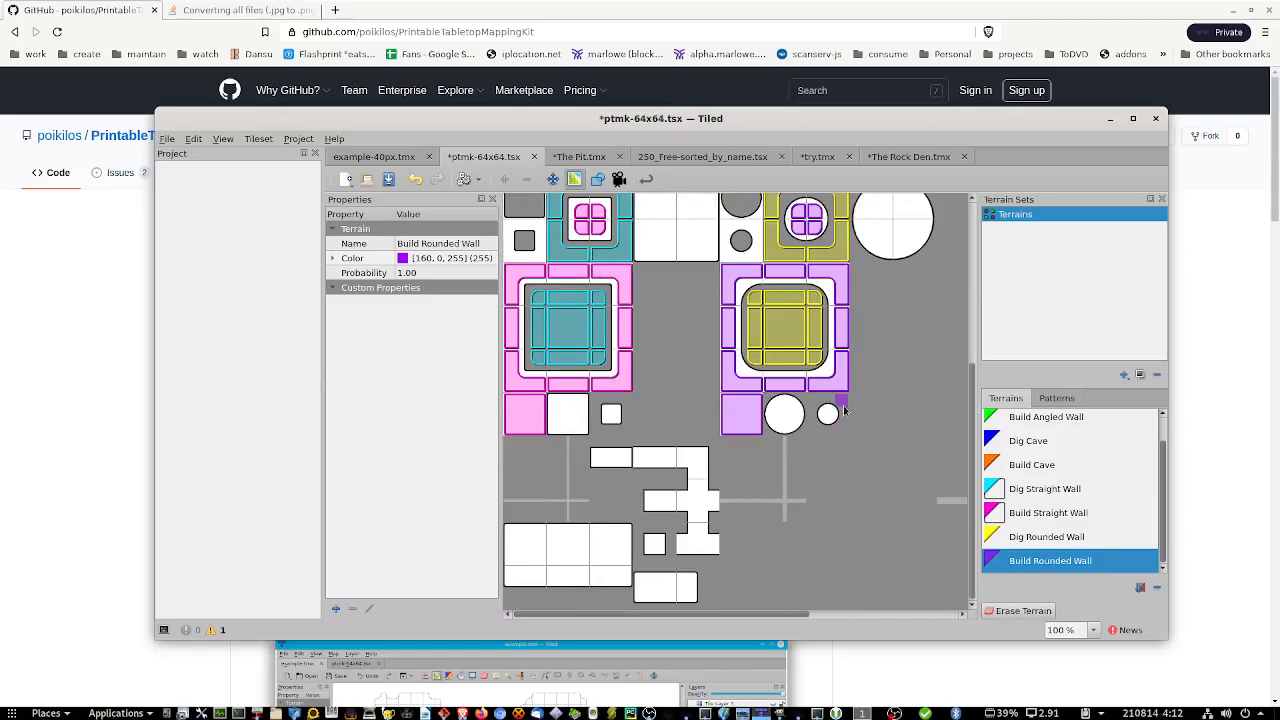
pyautogui.scroll(5, 842, 430)
# Step: Return to the try.tmx map, try painting a Build Rounded Wall block in the upper cave area, and undo it
pyautogui.click(587, 160)
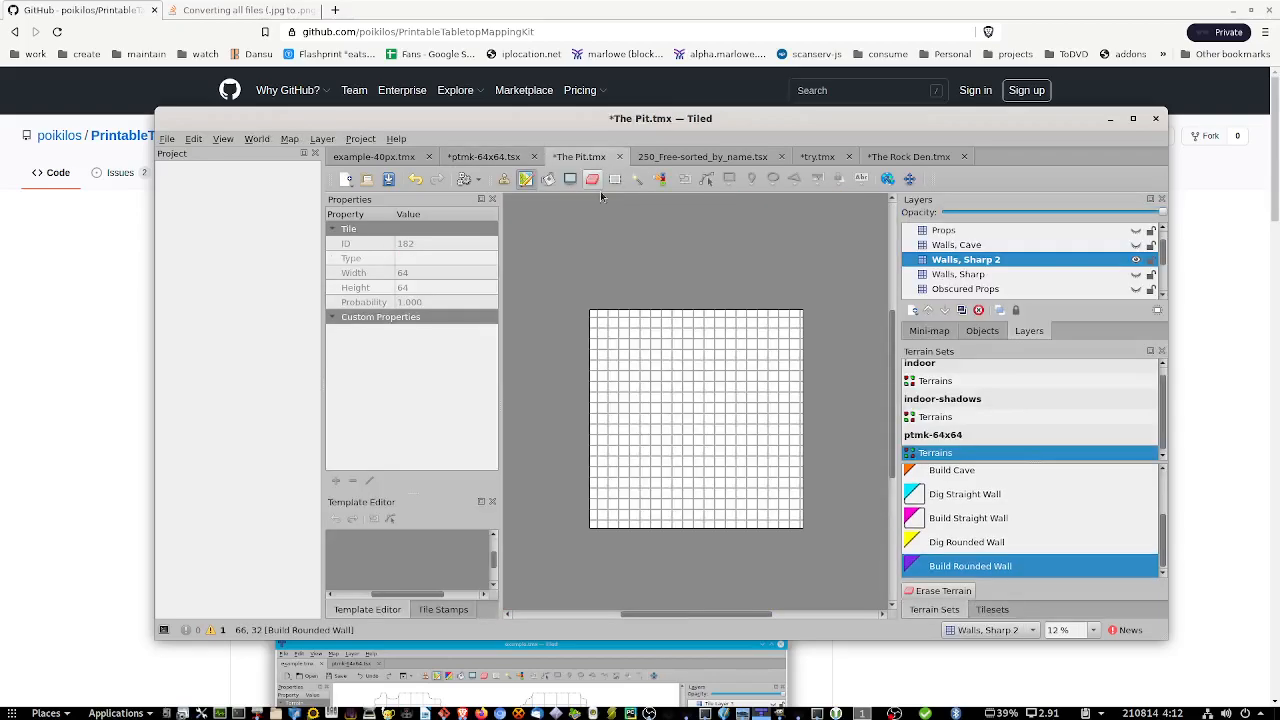
pyautogui.click(810, 158)
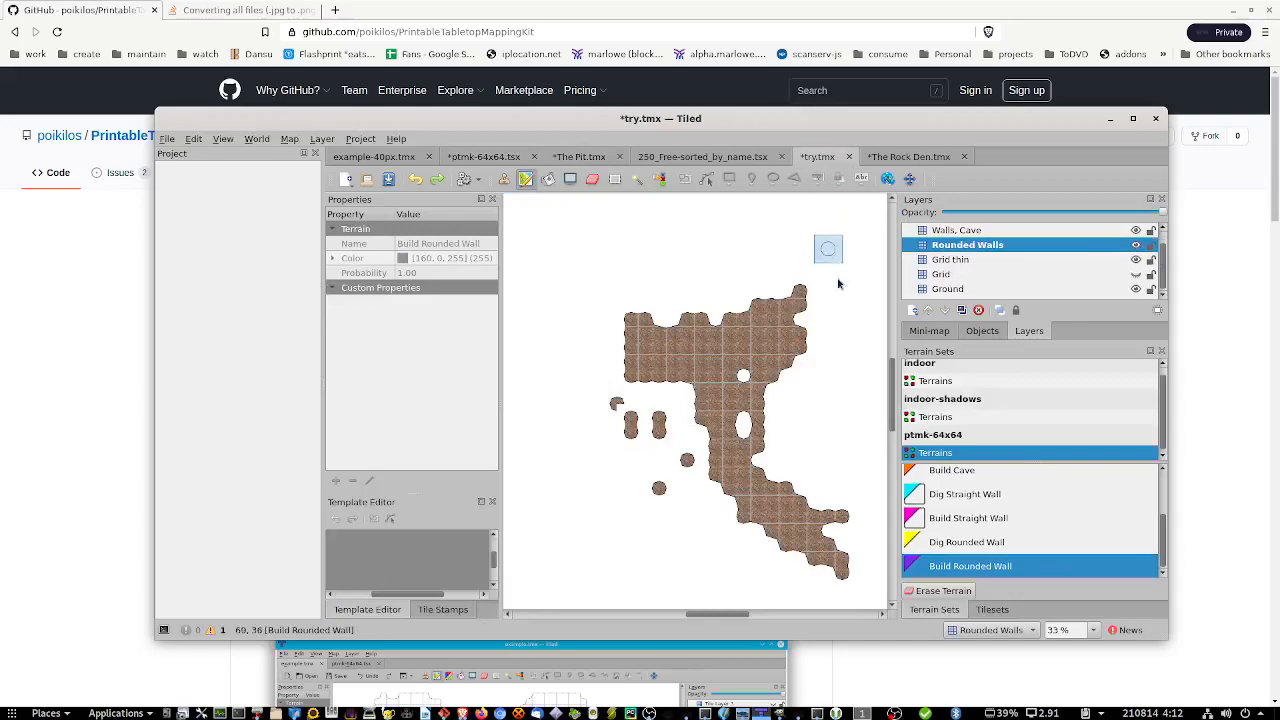
pyautogui.moveTo(717, 390)
pyautogui.mouseDown()
pyautogui.moveTo(703, 350)
pyautogui.moveTo(755, 357)
pyautogui.moveTo(685, 368)
pyautogui.moveTo(734, 362)
pyautogui.moveTo(672, 357)
pyautogui.moveTo(737, 358)
pyautogui.moveTo(663, 354)
pyautogui.moveTo(714, 358)
pyautogui.mouseUp()
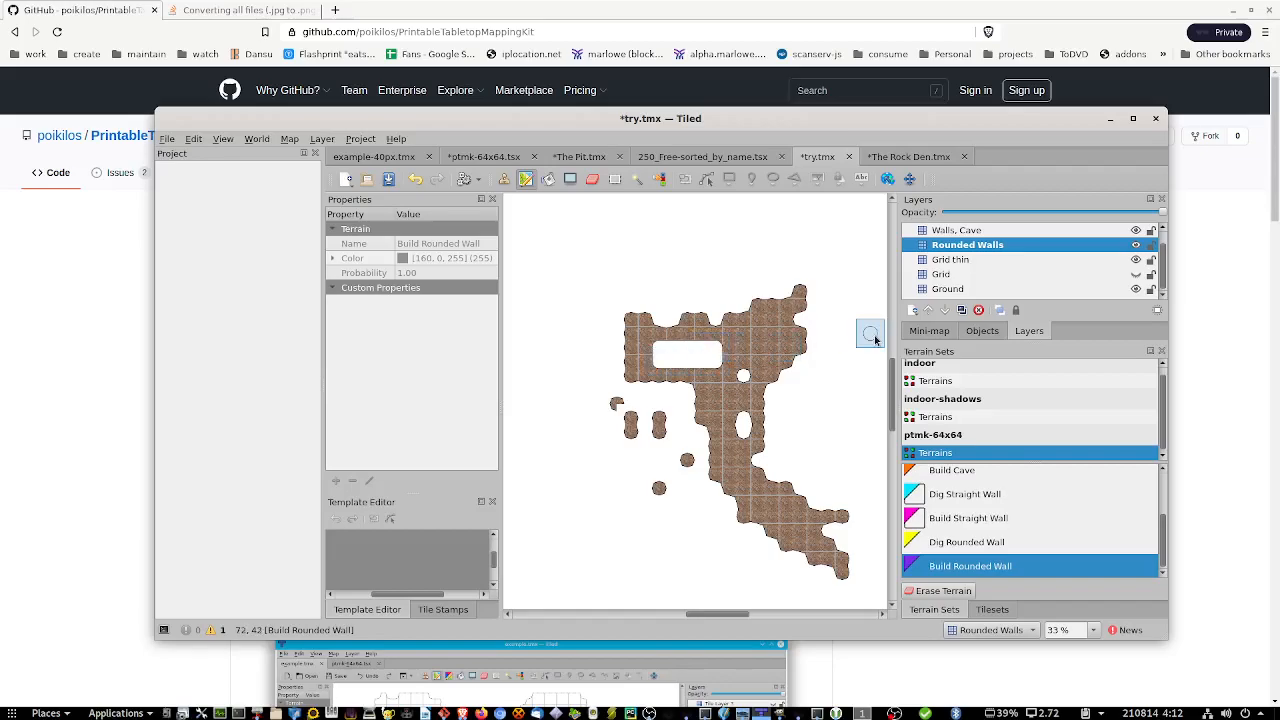
pyautogui.hotkey('ctrl', 'z')
# Step: Paint a single round wall and a short pill-shaped one with Build Rounded Wall in the upper cave area, undoing the extra wider stroke
pyautogui.click(701, 363)
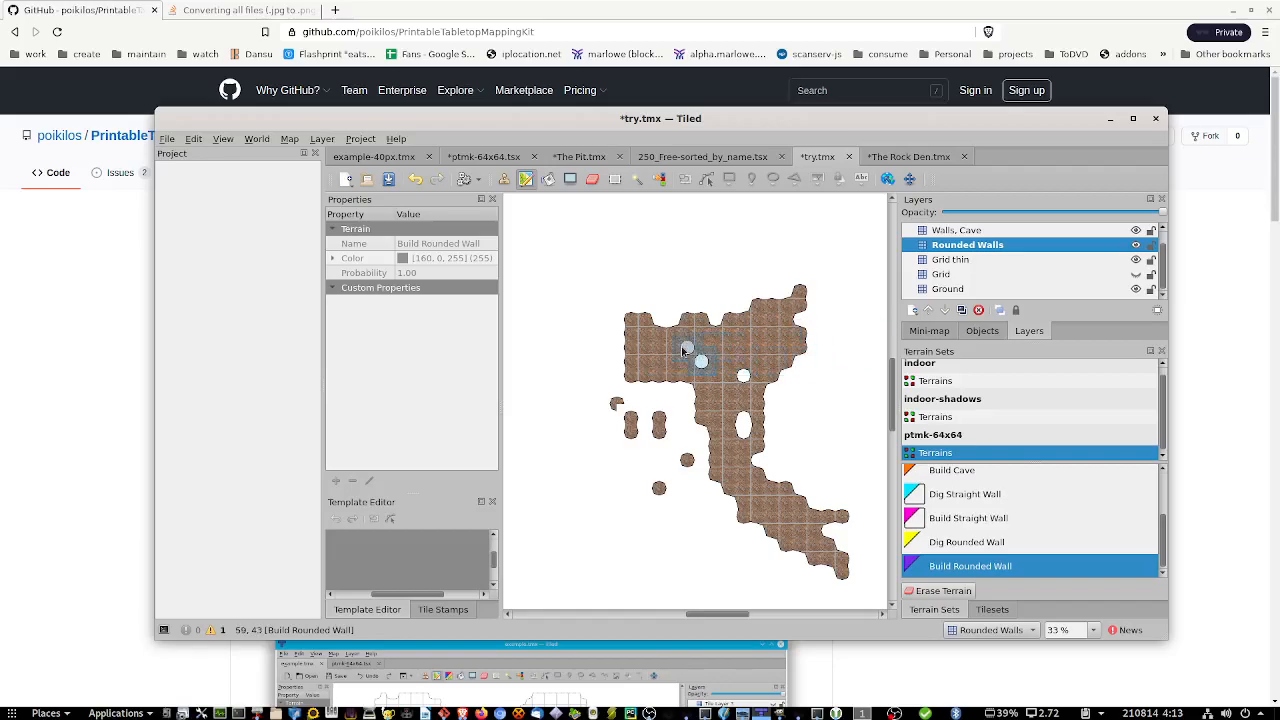
pyautogui.moveTo(740, 350); pyautogui.dragTo(760, 348)
pyautogui.click(703, 351)
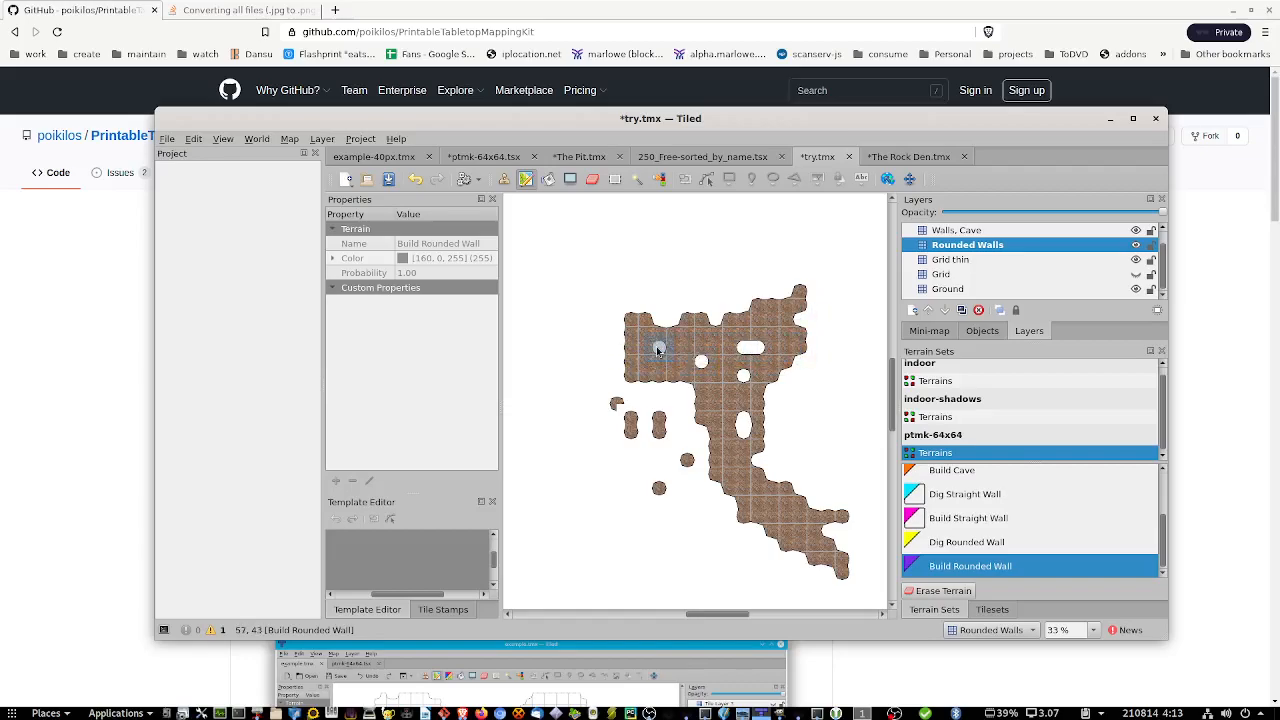
pyautogui.moveTo(700, 360); pyautogui.dragTo(657, 358)
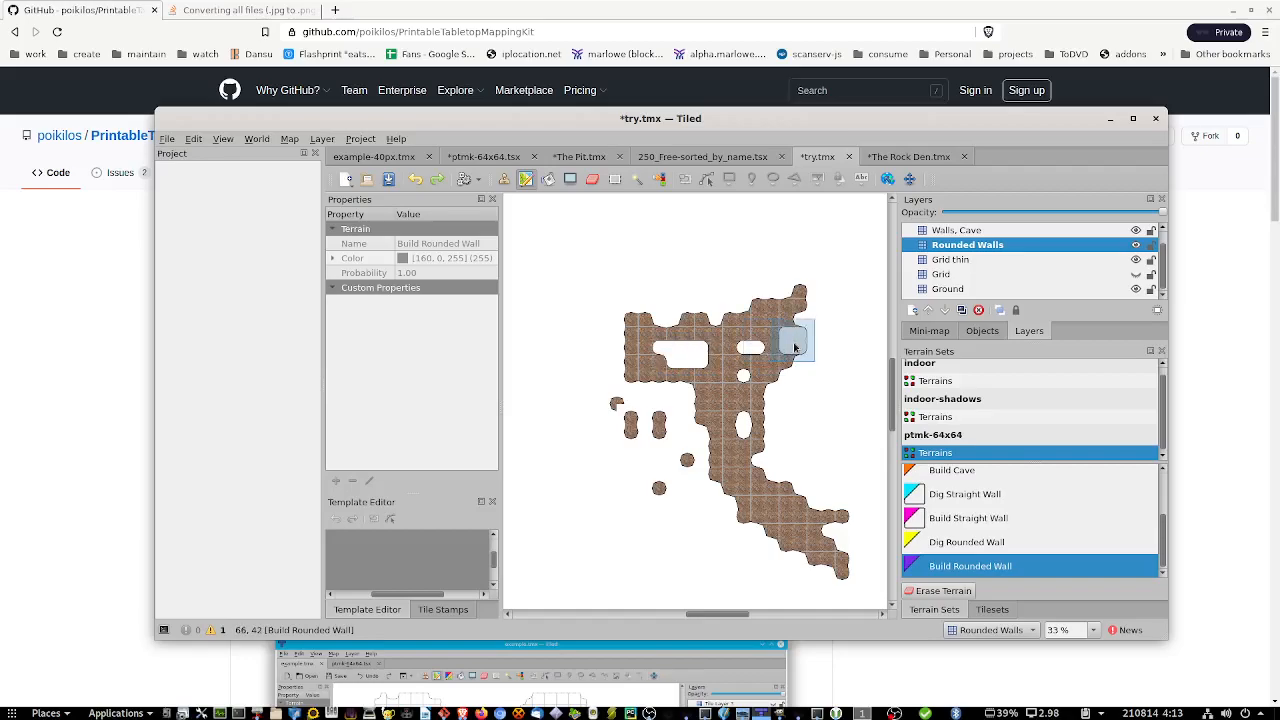
pyautogui.hotkey('ctrl', 'z')
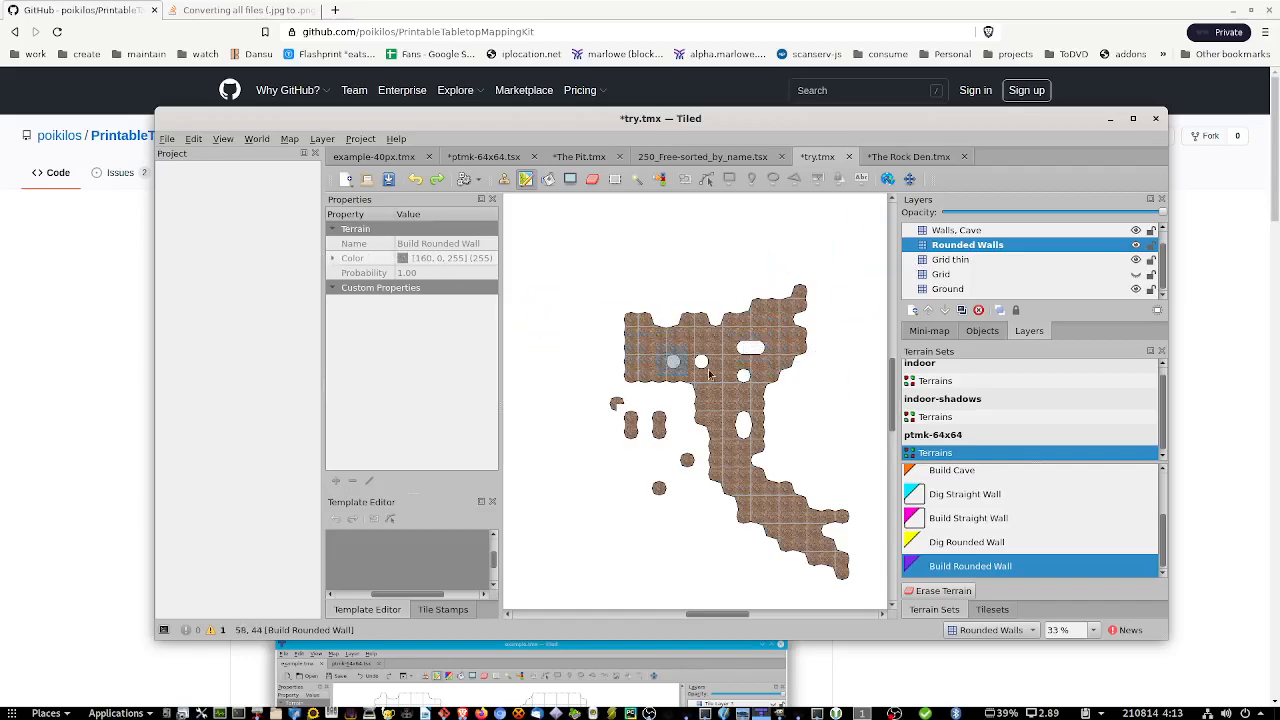
# Step: Add a new tile layer named Rounded Walls 2 above the Rounded Walls layer
pyautogui.rightClick(987, 252)
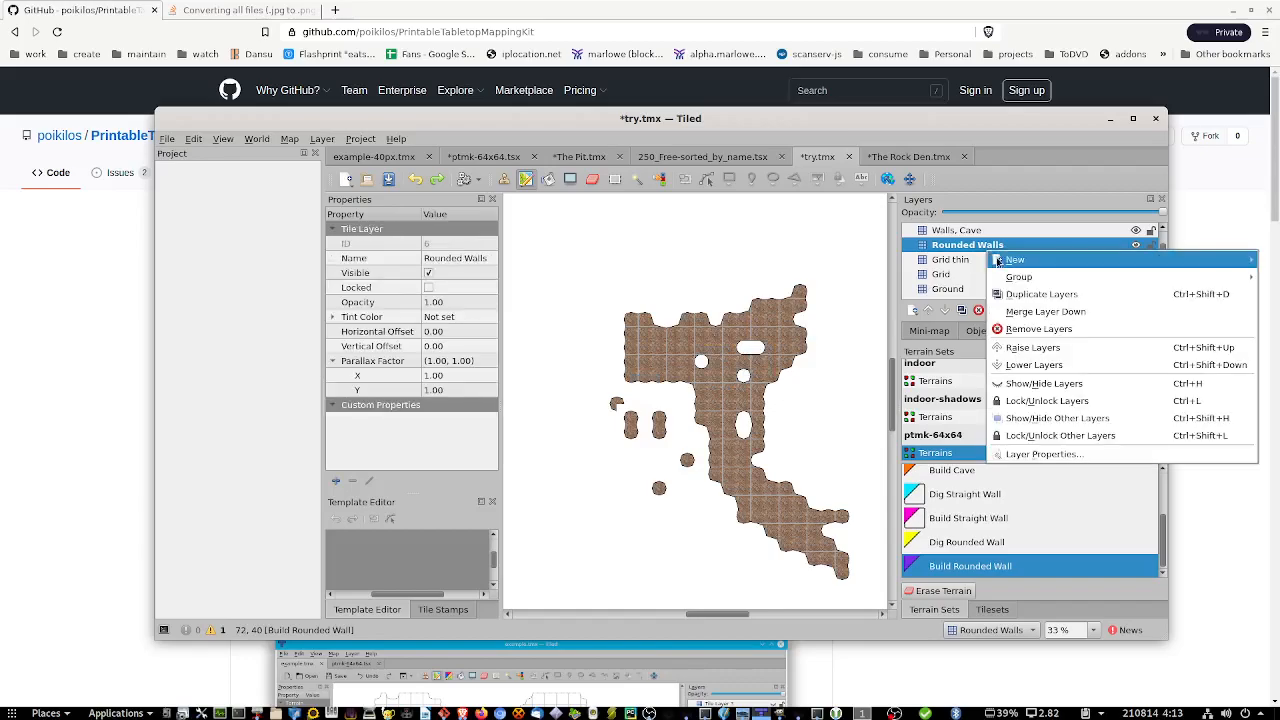
pyautogui.moveTo(1005, 259)
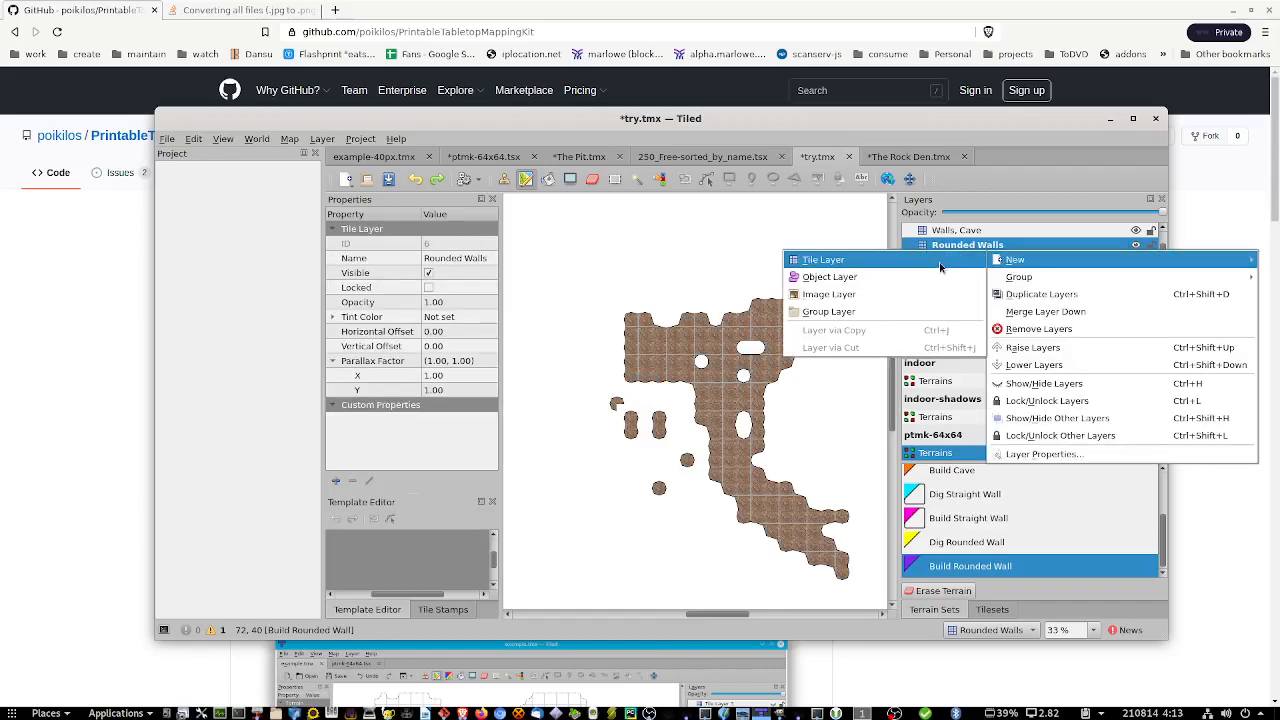
pyautogui.click(823, 260)
pyautogui.write('Rounded Walls 2')
pyautogui.press('Return')
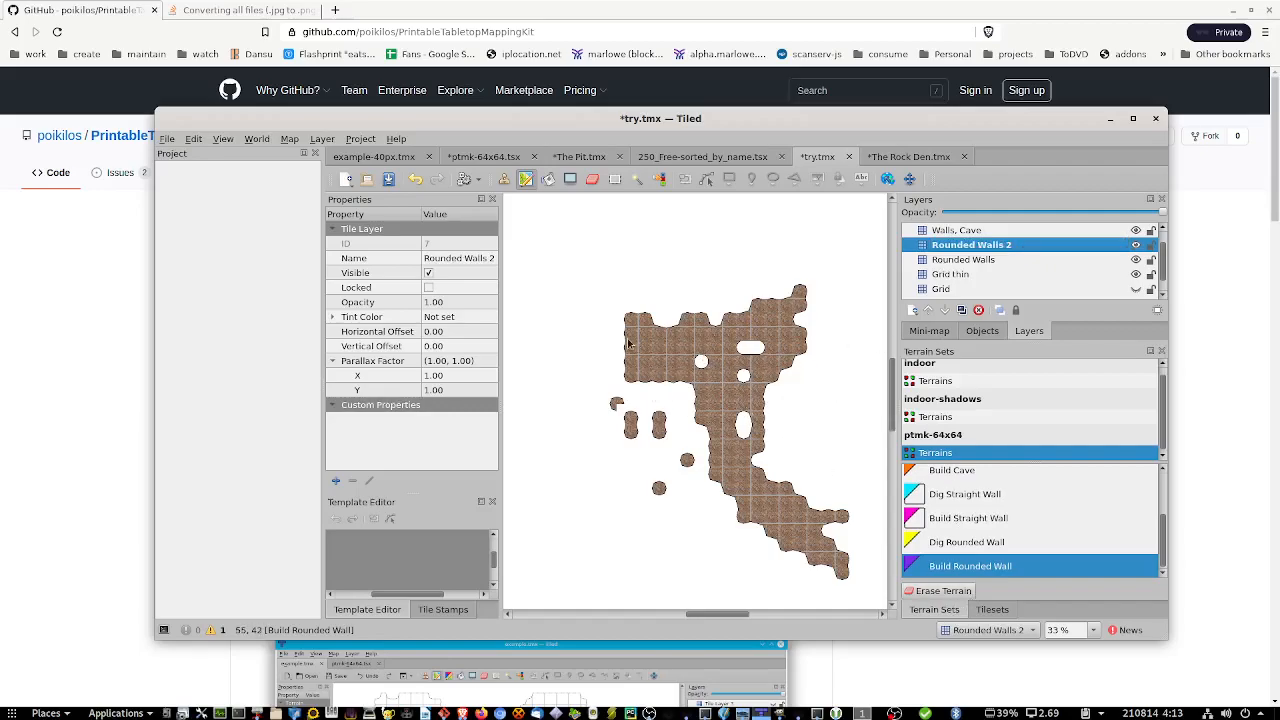
# Step: Set the tint color of the Rounded Walls layer to the medium brown-orange swatch
pyautogui.click(956, 259)
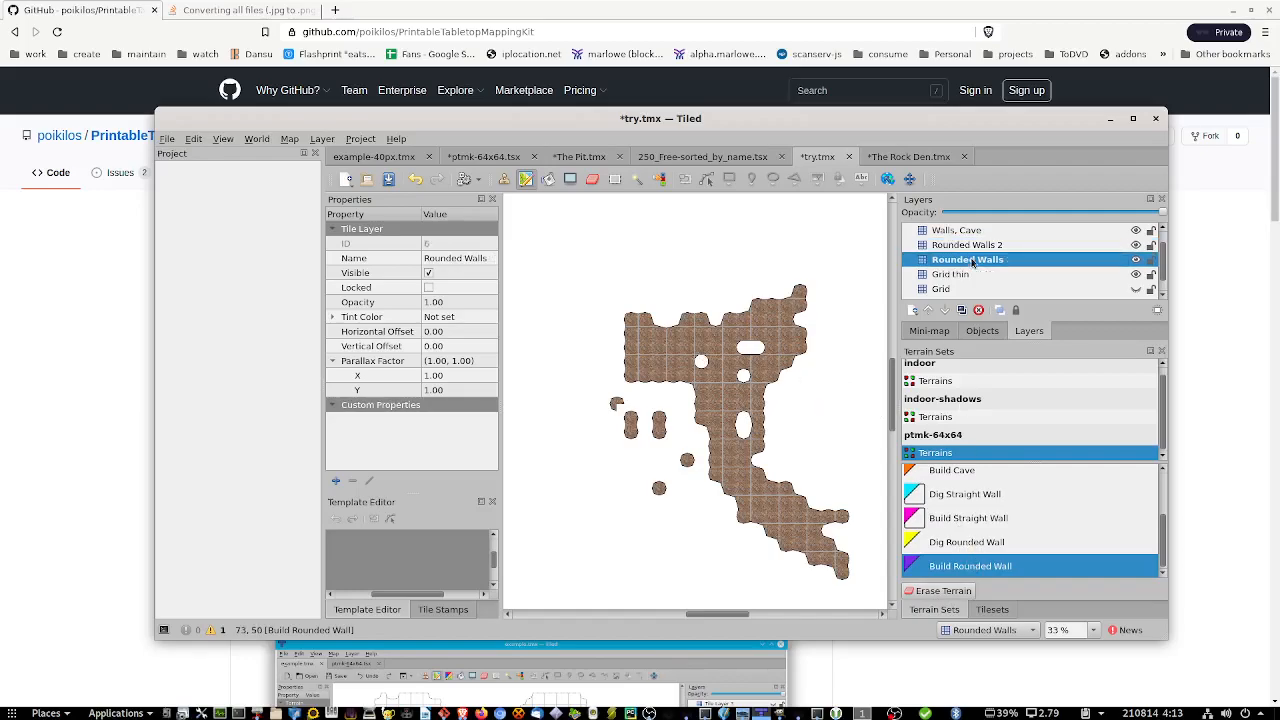
pyautogui.click(474, 319)
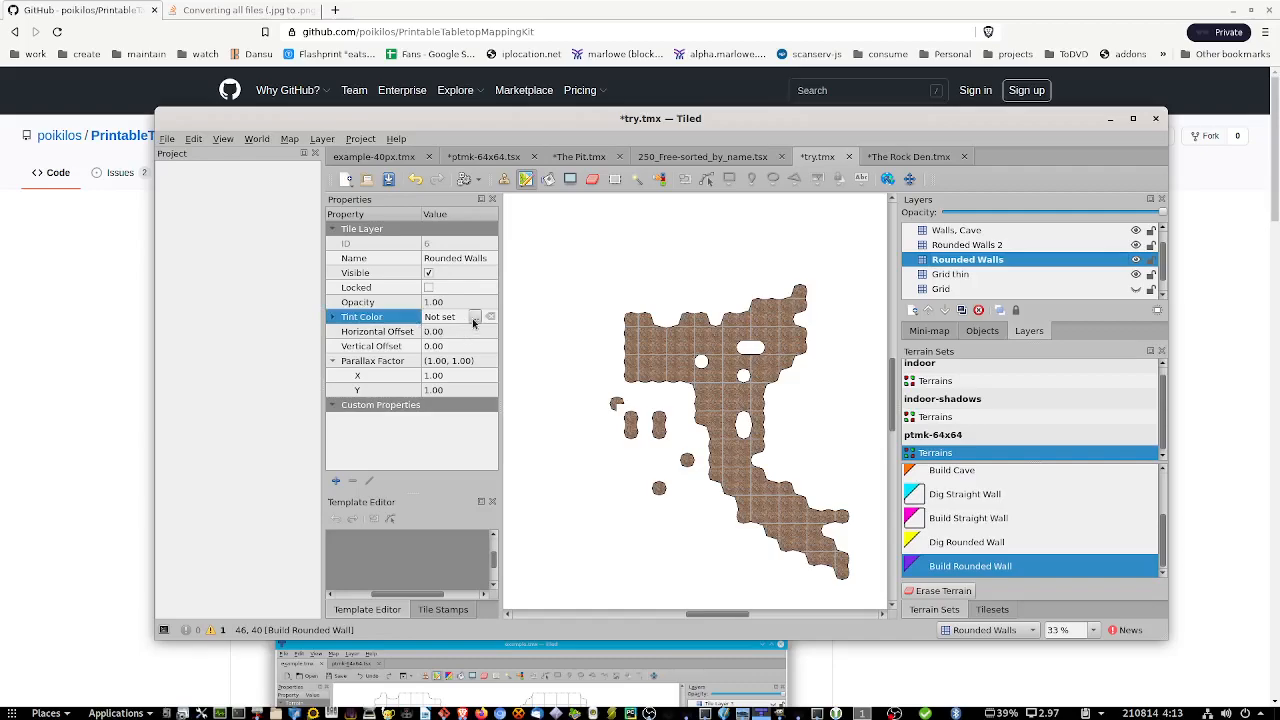
pyautogui.click(473, 317)
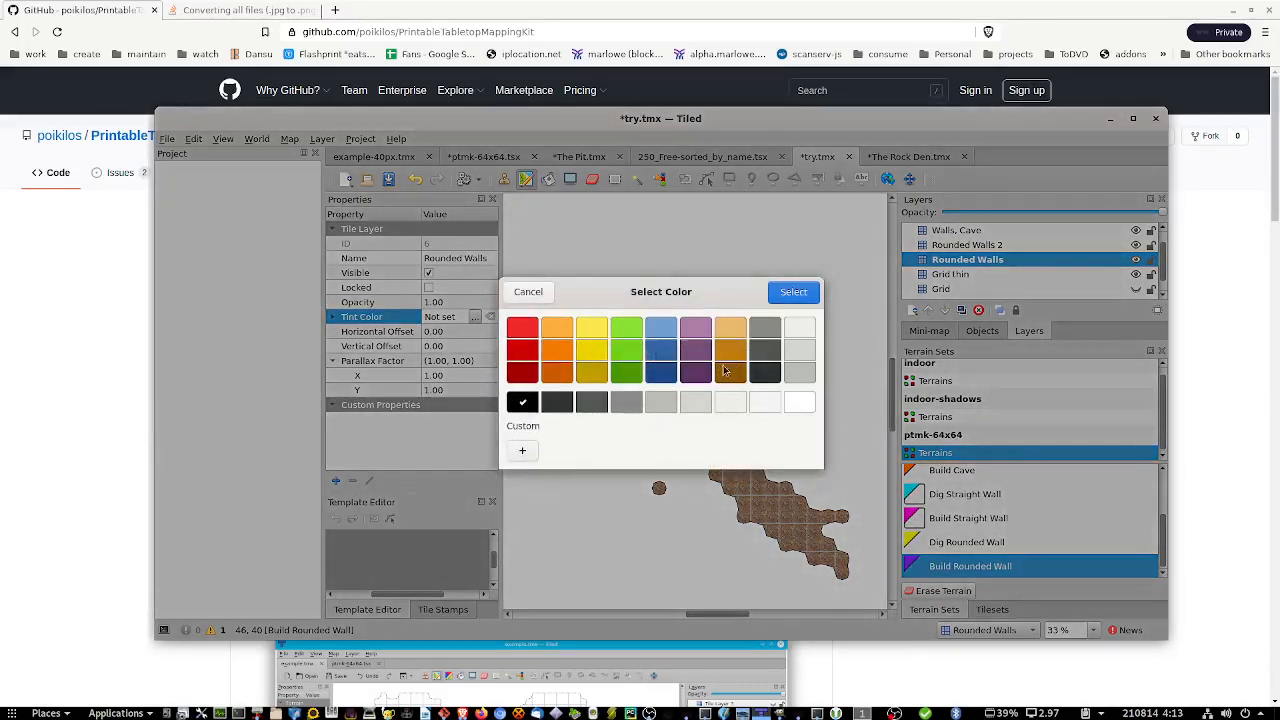
pyautogui.click(729, 351)
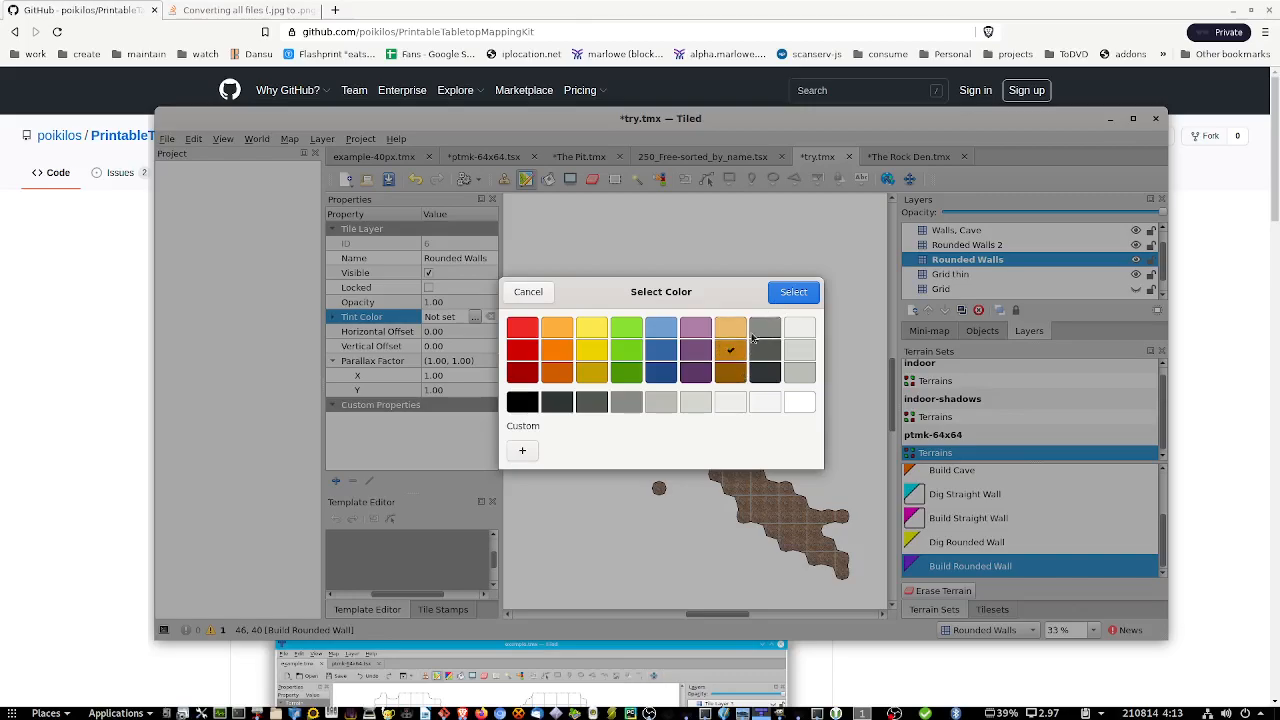
pyautogui.click(793, 292)
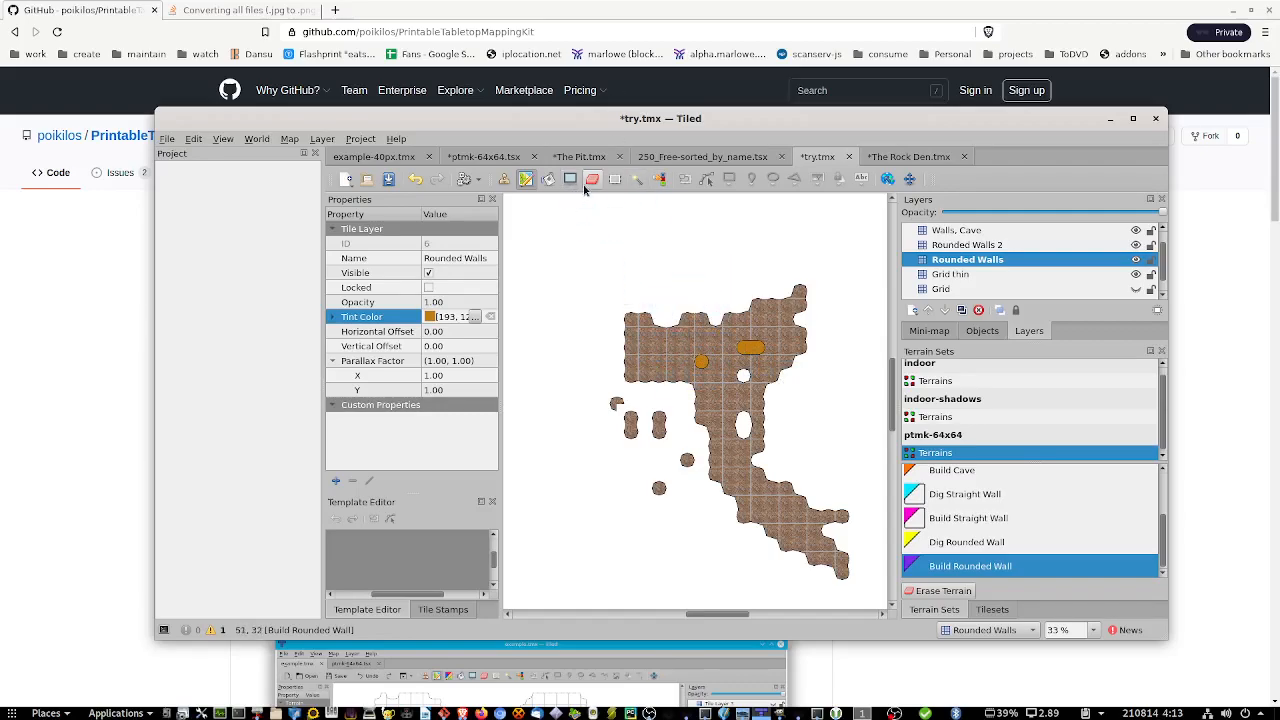
# Step: Remove the single tinted round wall with the Dig Rounded Wall terrain and make the Rounded Walls 2 layer active
pyautogui.click(988, 545)
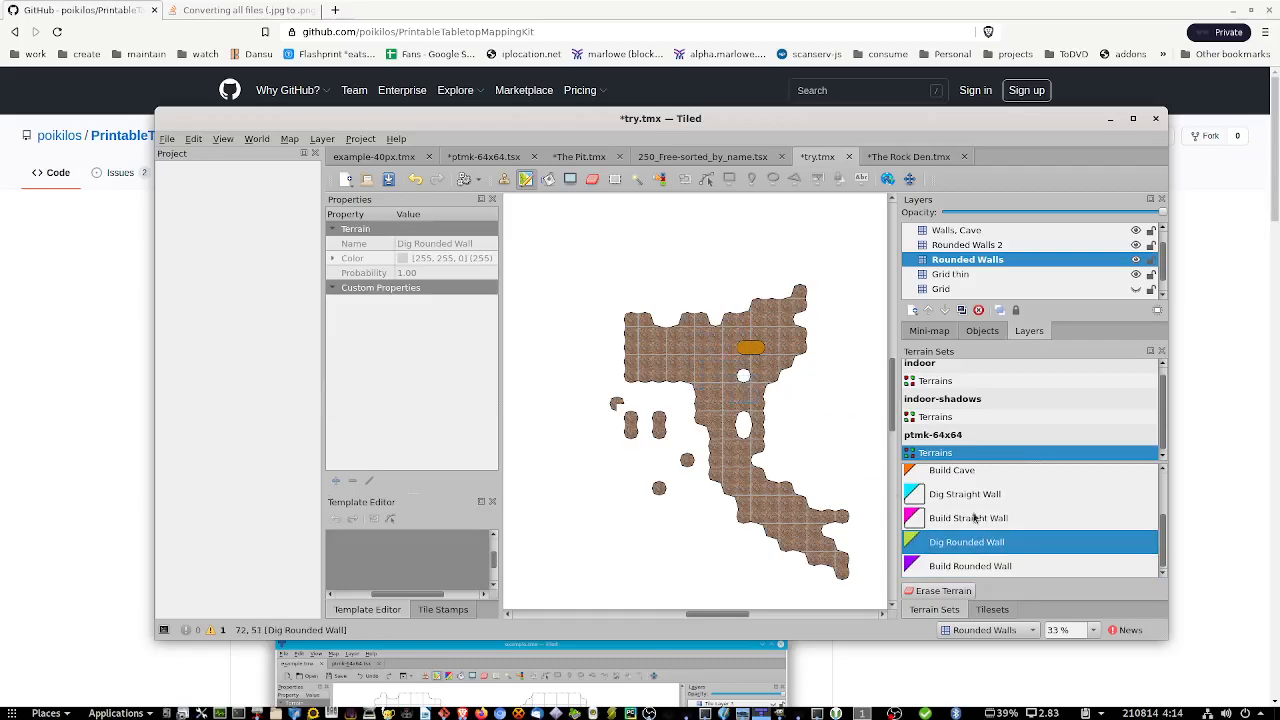
pyautogui.click(955, 246)
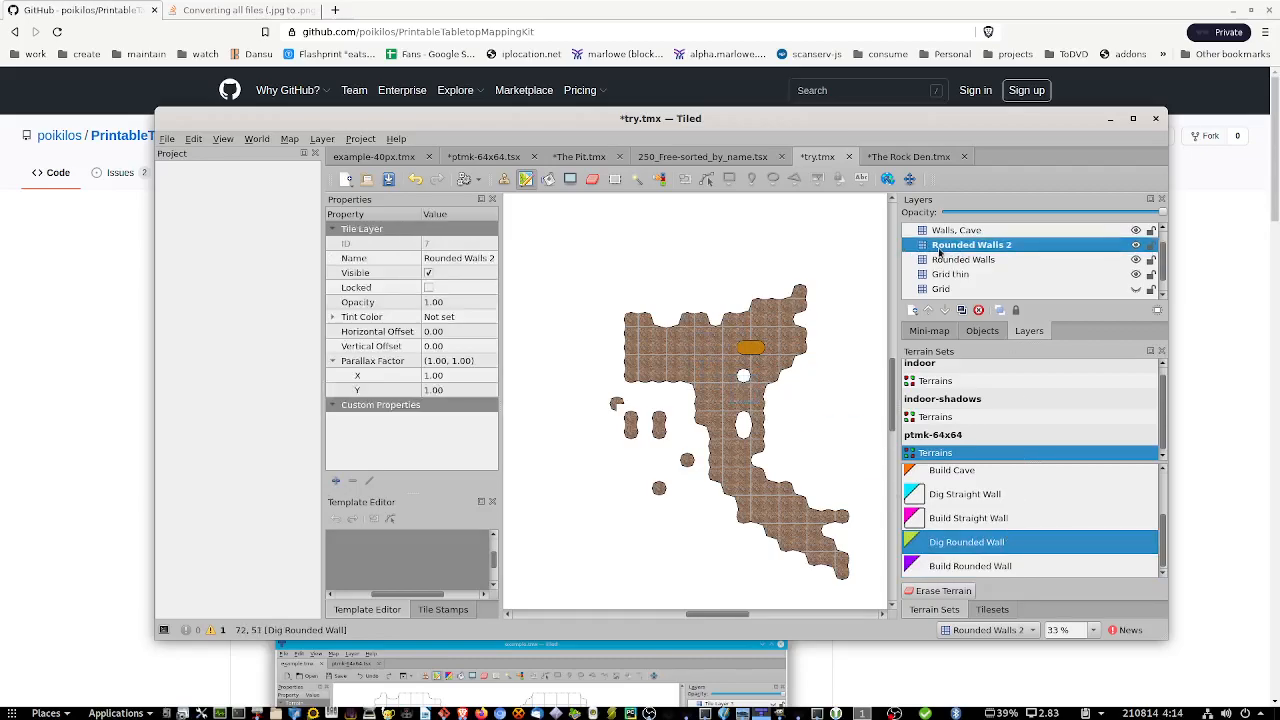
pyautogui.click(992, 610)
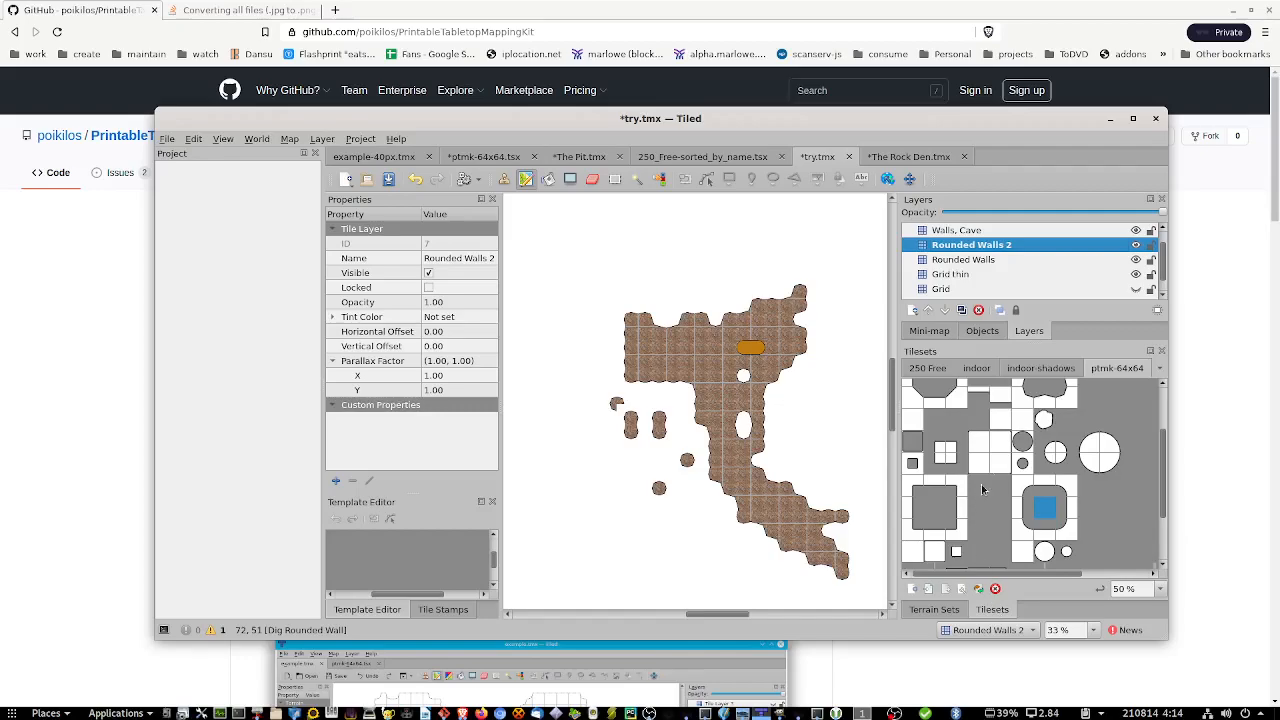
pyautogui.click(1044, 514)
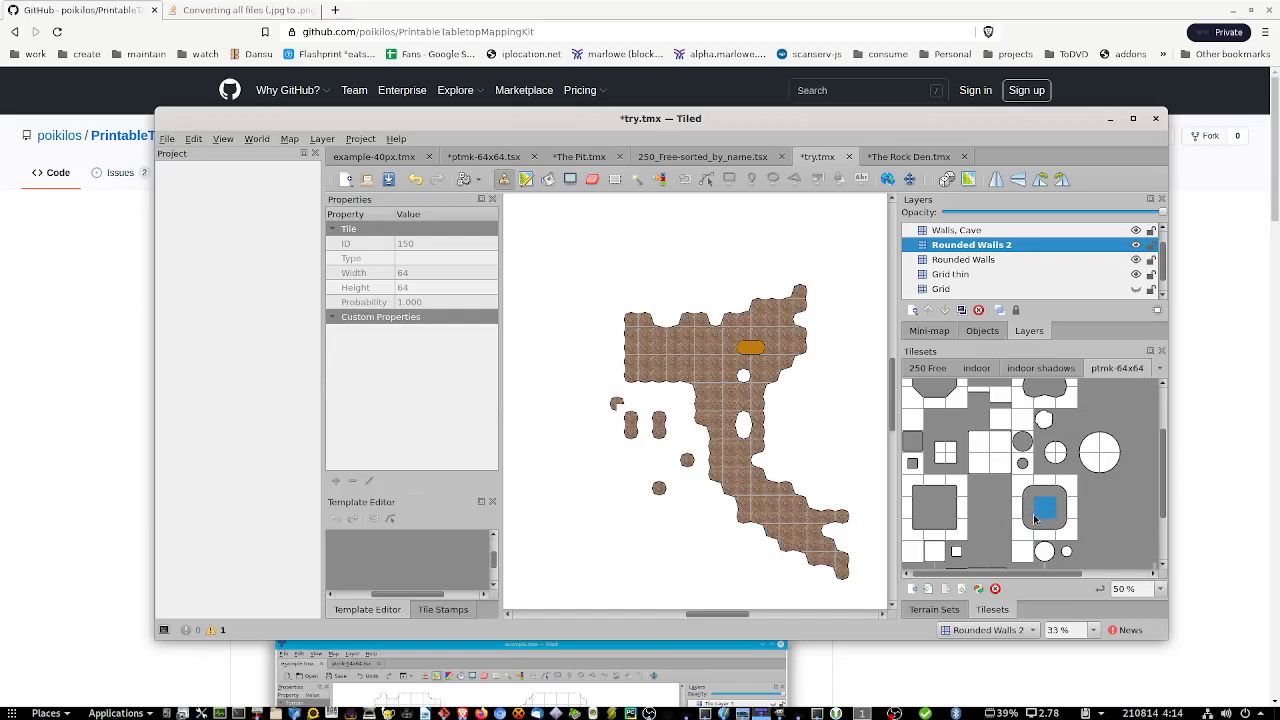
pyautogui.click(548, 178)
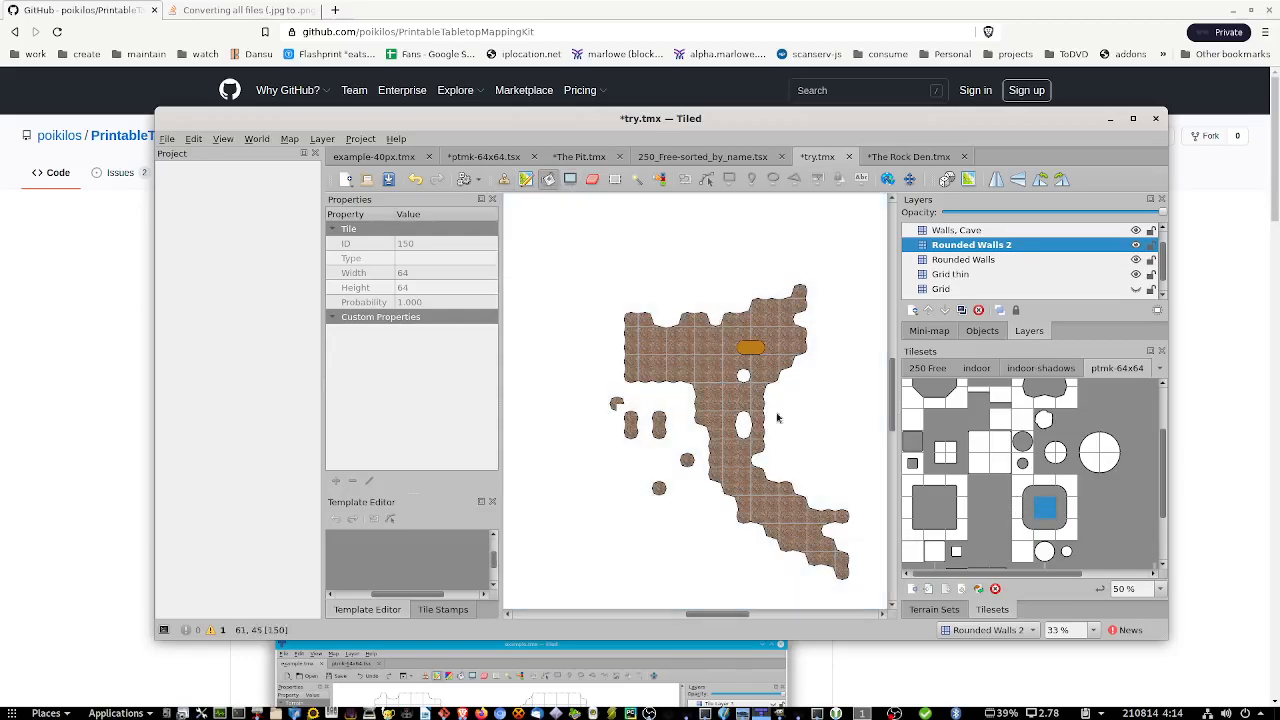
pyautogui.click(934, 609)
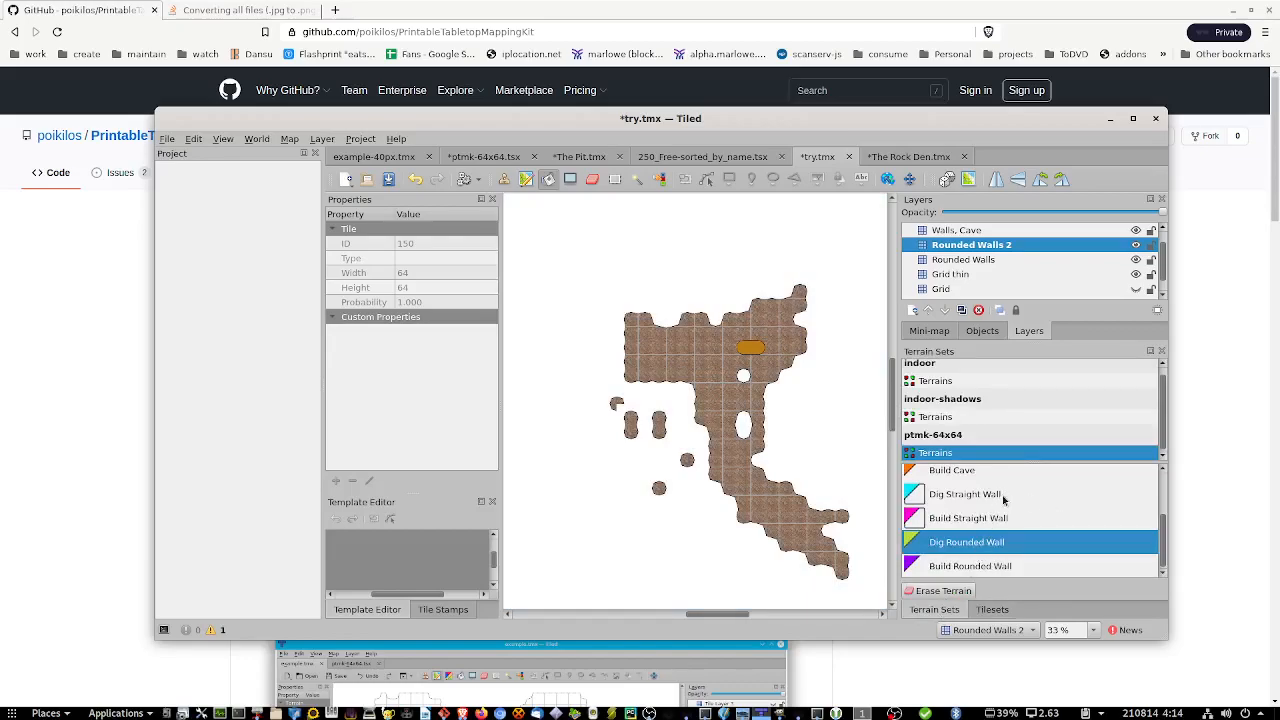
# Step: Paint two separate round walls with Build Rounded Wall on Rounded Walls 2, just above the tinted pill-shaped wall
pyautogui.click(973, 570)
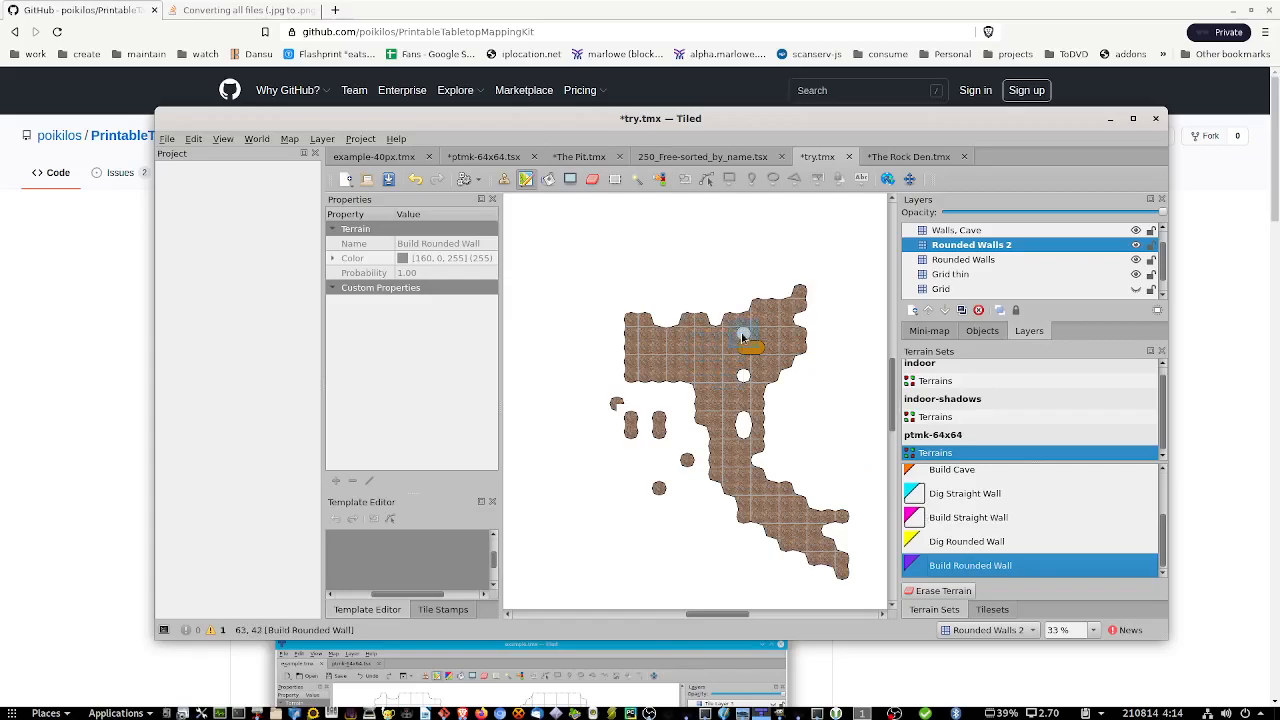
pyautogui.click(772, 341)
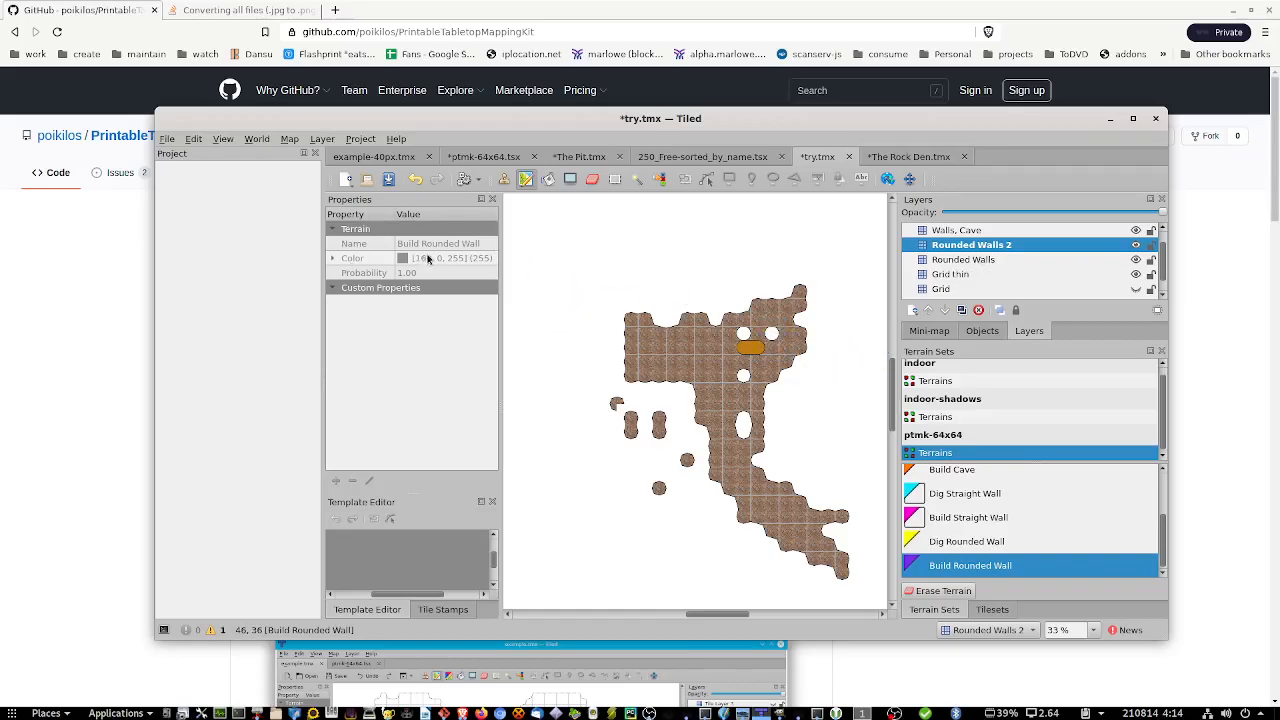
# Step: Set the tint color of the Rounded Walls 2 layer to the light tan-orange swatch
pyautogui.click(968, 246)
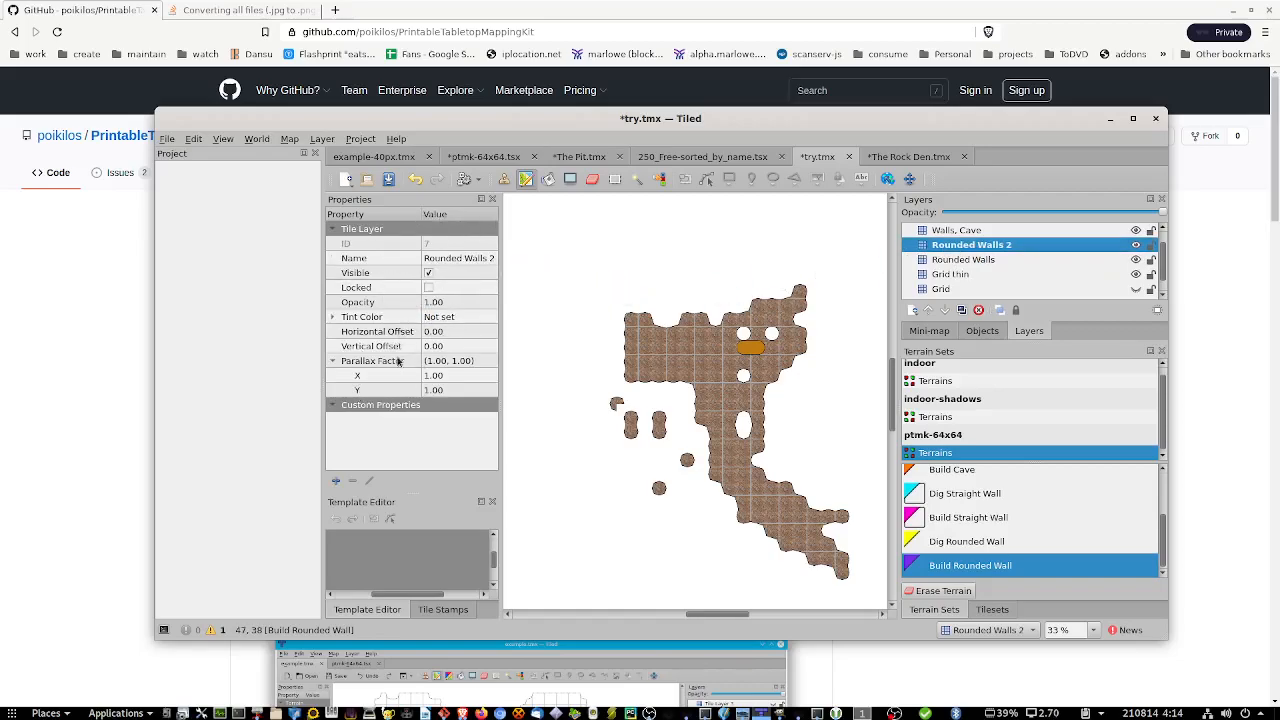
pyautogui.click(459, 318)
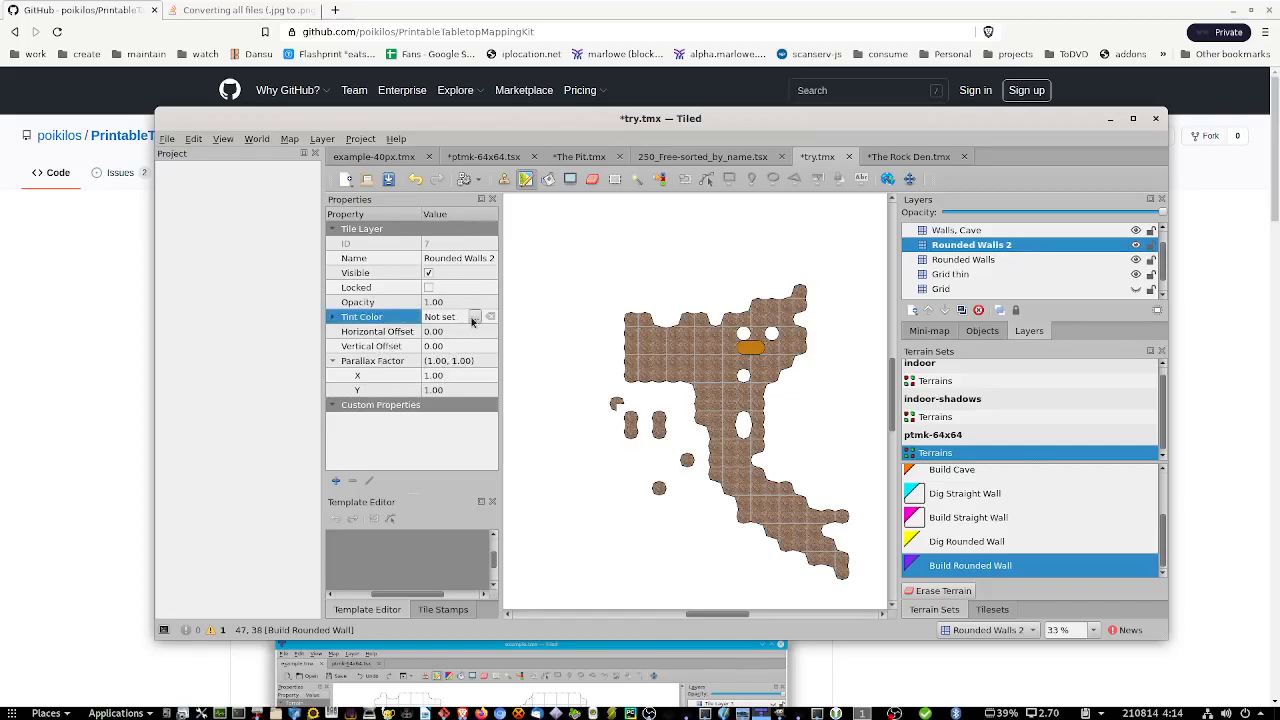
pyautogui.click(474, 317)
pyautogui.click(730, 328)
pyautogui.click(806, 292)
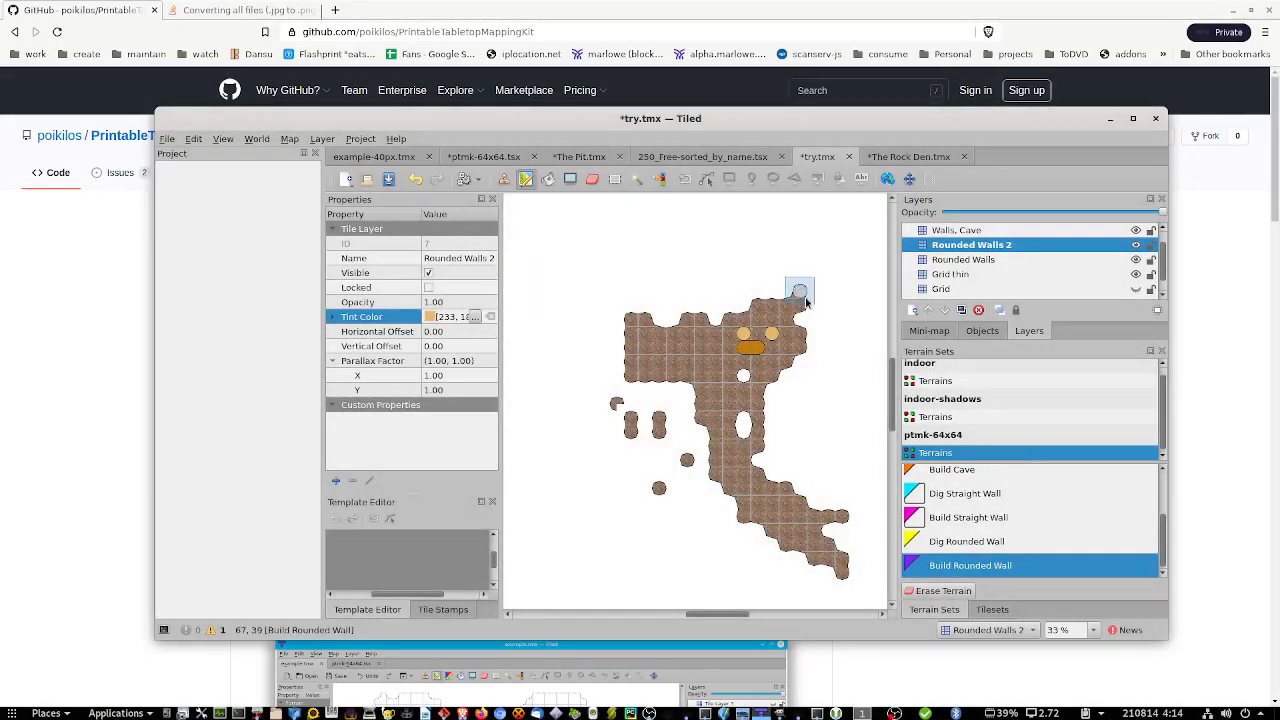